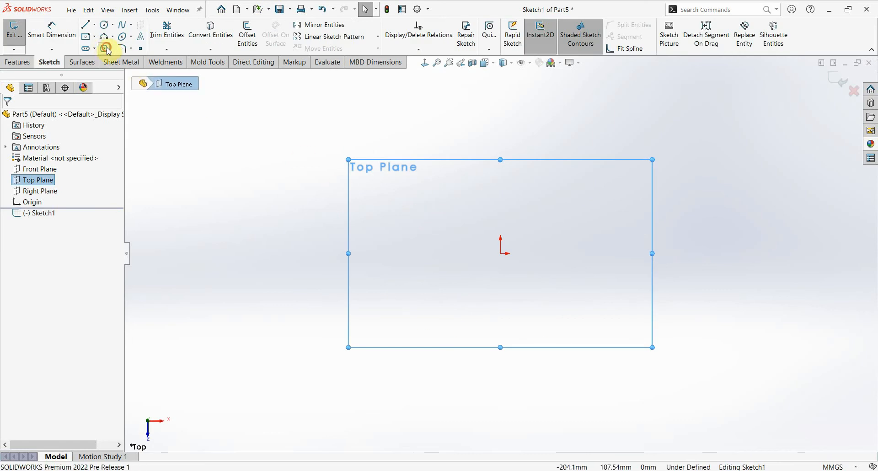
# Sketch a five-sided polygon centred on the origin, about 59 mm from its centre to a vertex directly above.
pyautogui.click(106, 49)
pyautogui.moveTo(501, 255)
pyautogui.mouseDown()
pyautogui.moveTo(512, 161)
pyautogui.moveTo(501, 153)
pyautogui.mouseUp()
pyautogui.press('Escape')
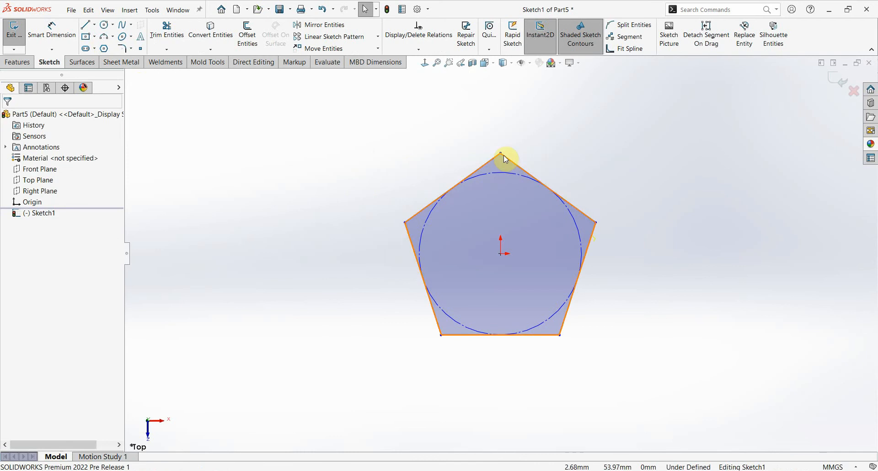
# Add a vertical relation between the pentagon's top vertex and the origin.
pyautogui.scroll(2, 521, 228)
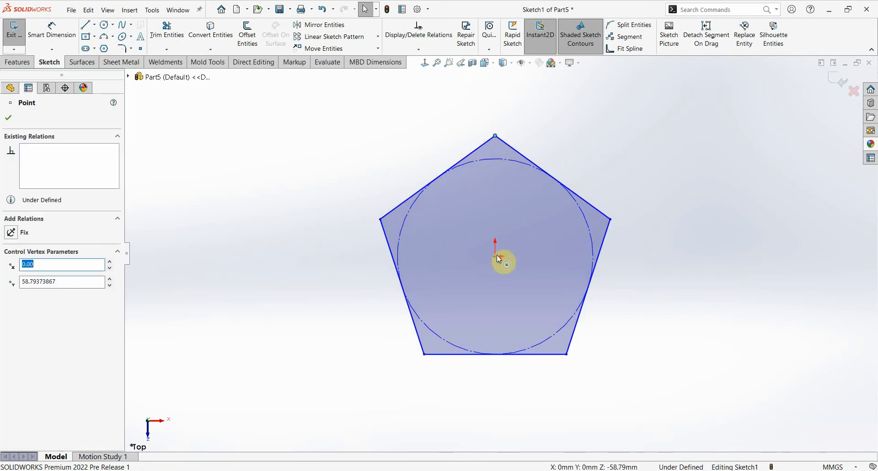
pyautogui.keyDown('ctrl'); pyautogui.click(496, 256); pyautogui.keyUp('ctrl')
pyautogui.click(538, 221)
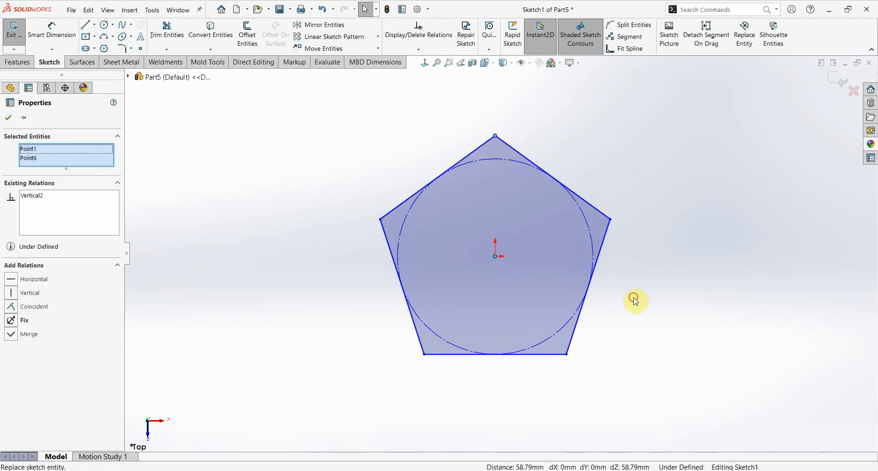
pyautogui.click(633, 297)
# Dimension the pentagon's upper-right side at 25 mm.
pyautogui.moveTo(634, 298); pyautogui.dragTo(594, 193, button='right')
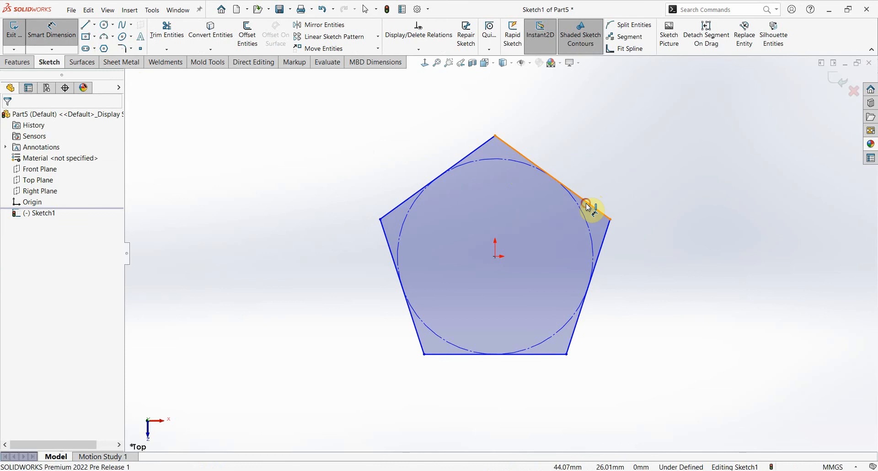
pyautogui.click(588, 207)
pyautogui.click(597, 182)
pyautogui.press('Return')
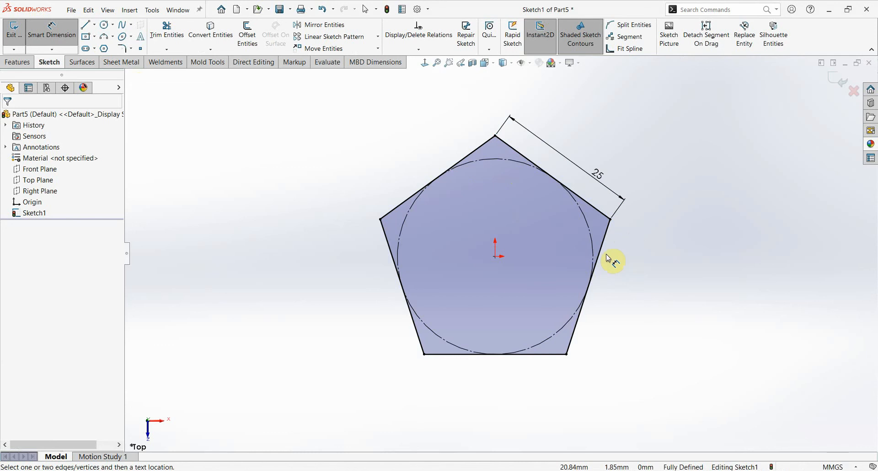
# Add a driven angle dimension to the pentagon's lower-left interior corner.
pyautogui.scroll(-1, 606, 254)
pyautogui.scroll(1, 601, 263)
pyautogui.moveTo(600, 262); pyautogui.dragTo(609, 247, button='middle')
pyautogui.scroll(1, 609, 247)
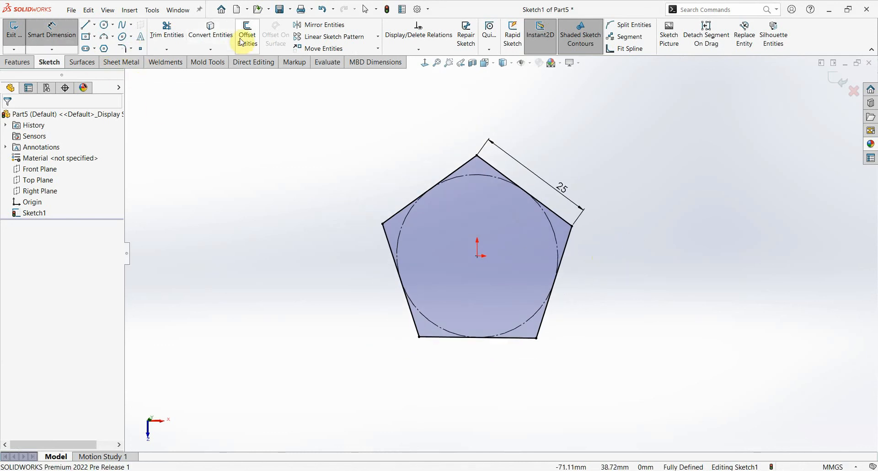
pyautogui.scroll(-2, 427, 353)
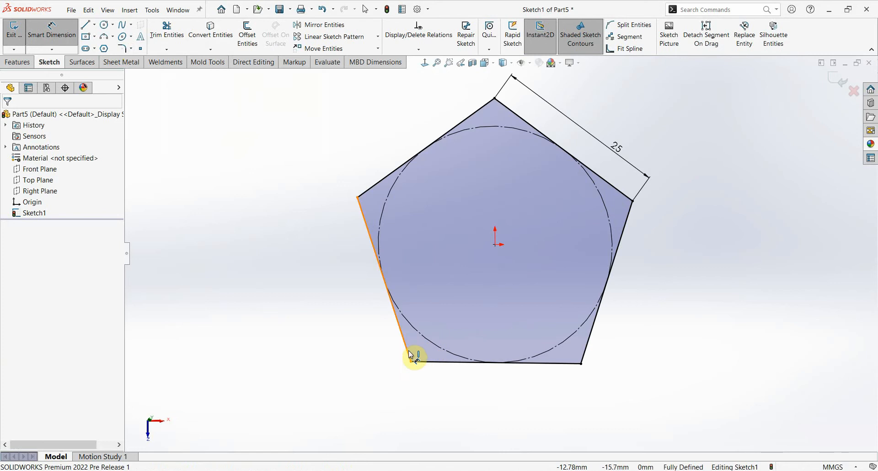
pyautogui.click(409, 355)
pyautogui.click(422, 361)
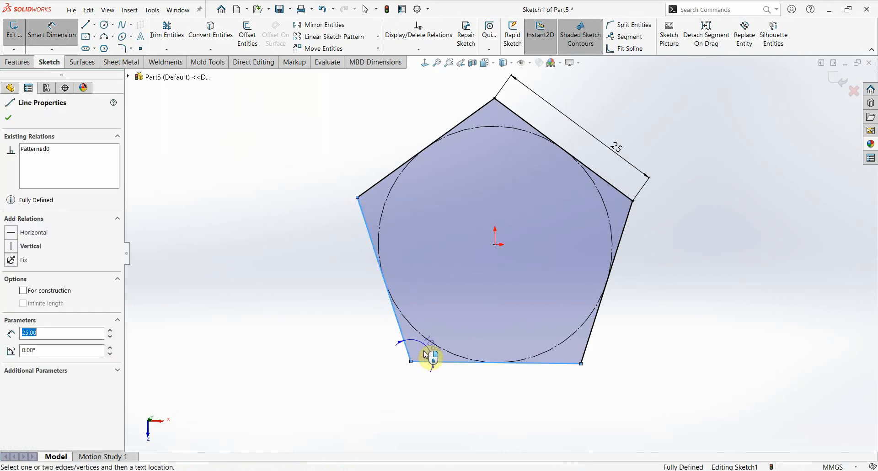
pyautogui.click(425, 354)
pyautogui.click(606, 158)
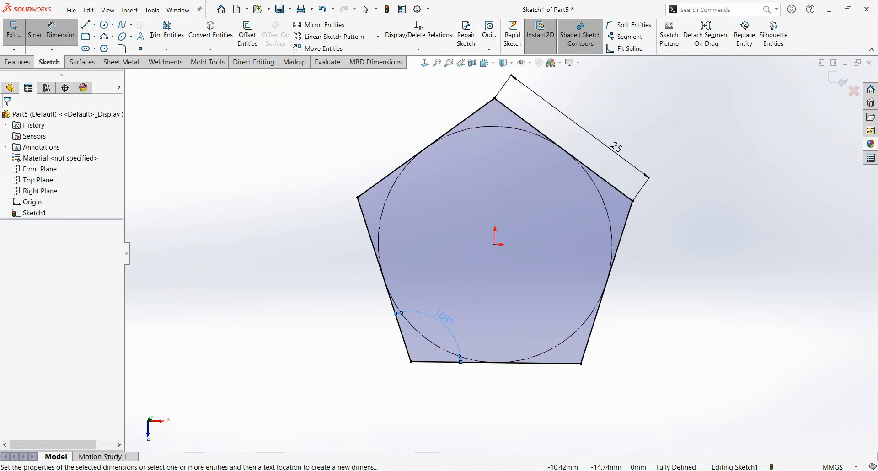
# Add a driven angle dimension between the two sides meeting at the pentagon's top vertex.
pyautogui.click(482, 108)
pyautogui.click(518, 117)
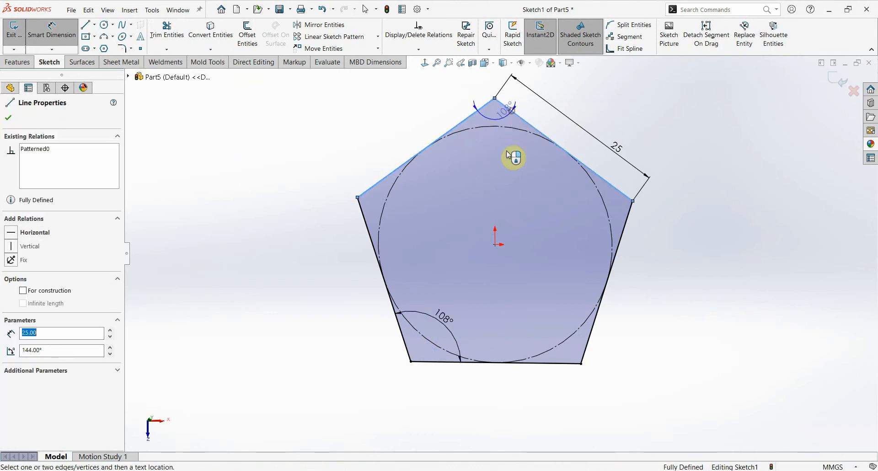
pyautogui.click(507, 156)
pyautogui.click(598, 156)
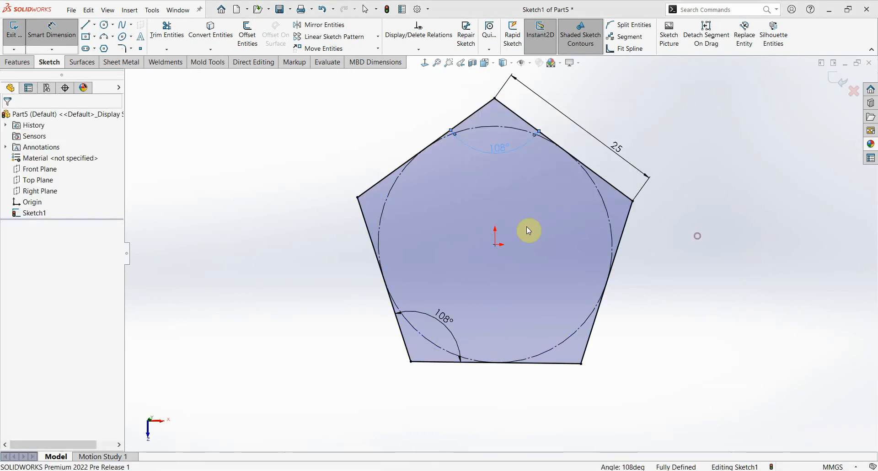
# Switch to Paint and examine the annotated megaminx picture for the face angles meeting at the green face's upper-left corner.
pyautogui.press('ctrl')
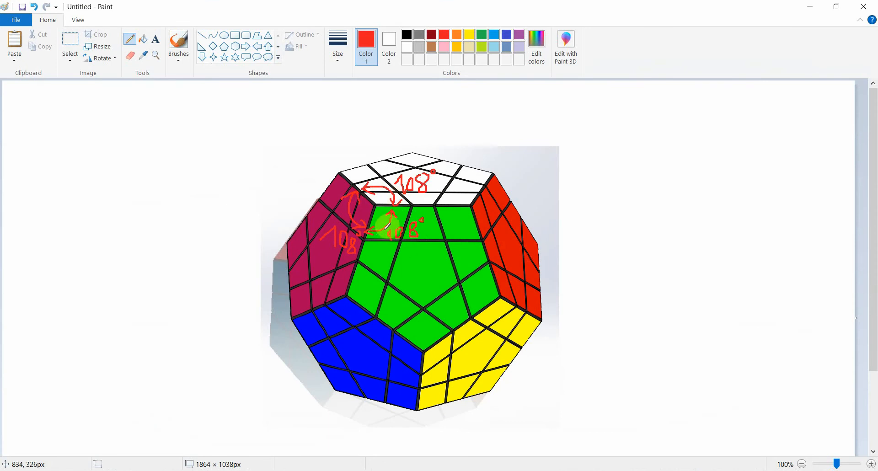
pyautogui.click(348, 205)
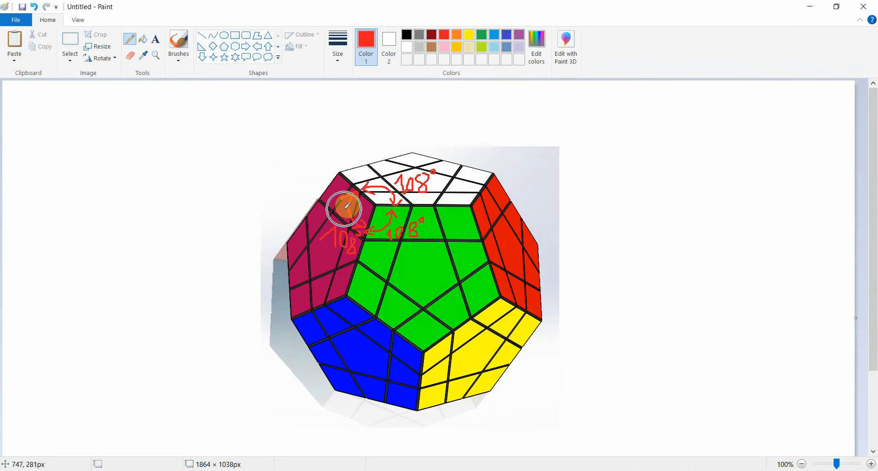
pyautogui.moveTo(347, 205); pyautogui.dragTo(363, 224)
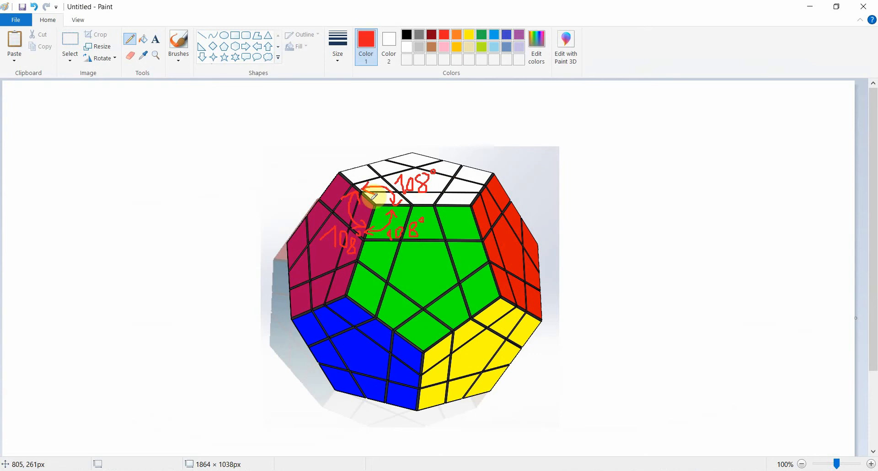
pyautogui.click(810, 7)
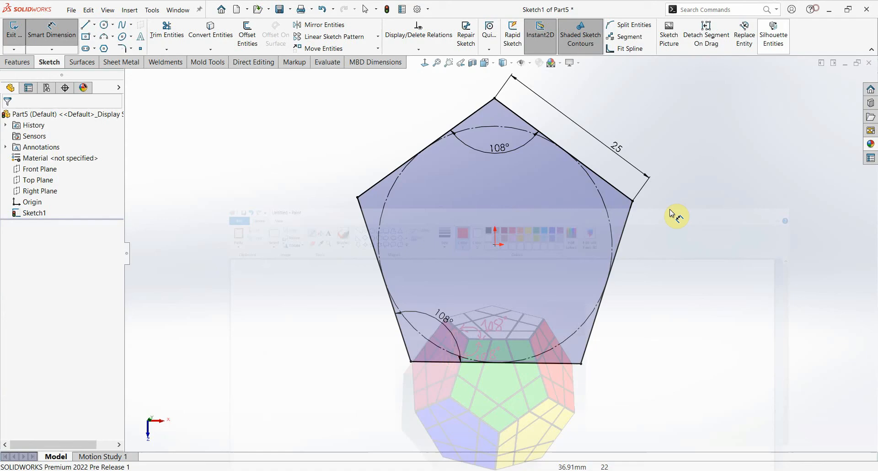
# Exit the sketch and fill the pentagon with a planar surface.
pyautogui.click(840, 84)
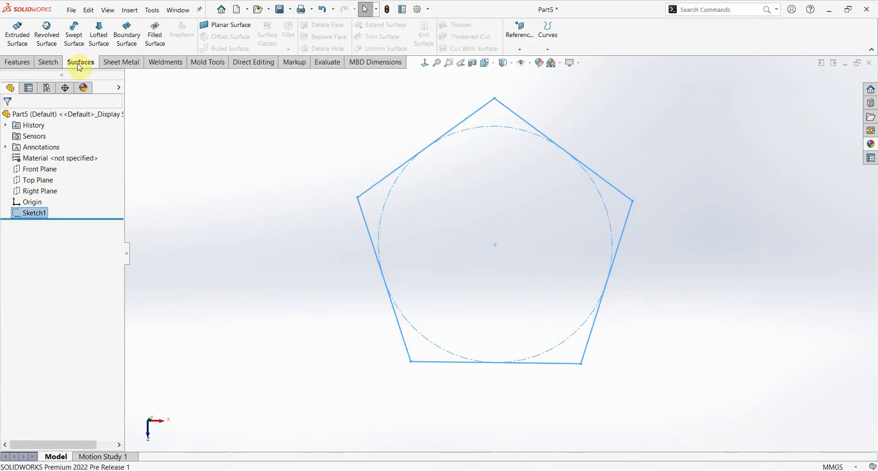
pyautogui.click(231, 25)
pyautogui.moveTo(481, 328); pyautogui.dragTo(461, 197, button='middle')
pyautogui.click(9, 117)
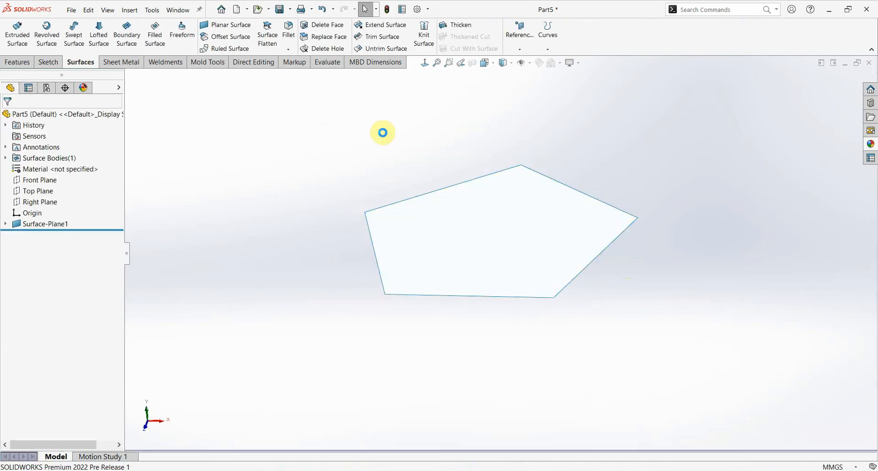
# Show the pentagon sketch absorbed under the planar surface.
pyautogui.click(6, 224)
pyautogui.click(48, 236)
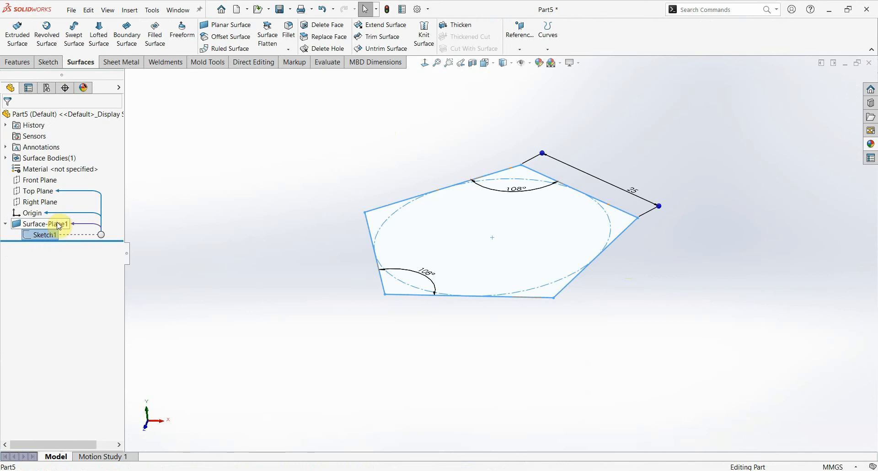
pyautogui.rightClick(49, 234)
pyautogui.click(59, 219)
pyautogui.click(304, 190)
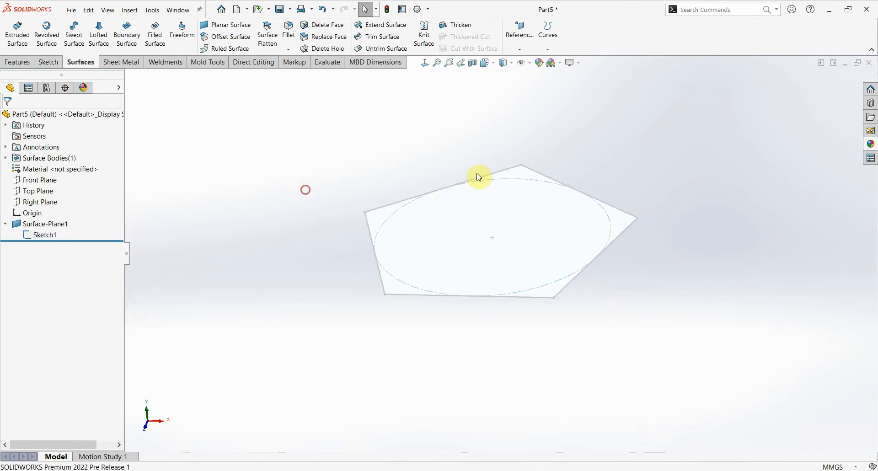
# Create a reference axis through the pentagon's centre point, perpendicular to the planar surface.
pyautogui.moveTo(574, 158)
pyautogui.mouseDown(button='middle')
pyautogui.moveTo(560, 188)
pyautogui.moveTo(571, 166)
pyautogui.mouseUp(button='middle')
pyautogui.click(521, 43)
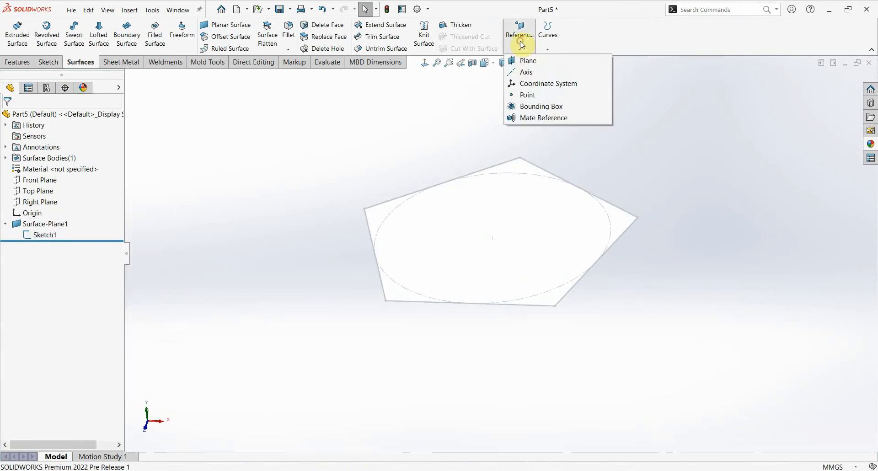
pyautogui.click(528, 74)
pyautogui.scroll(2, 511, 233)
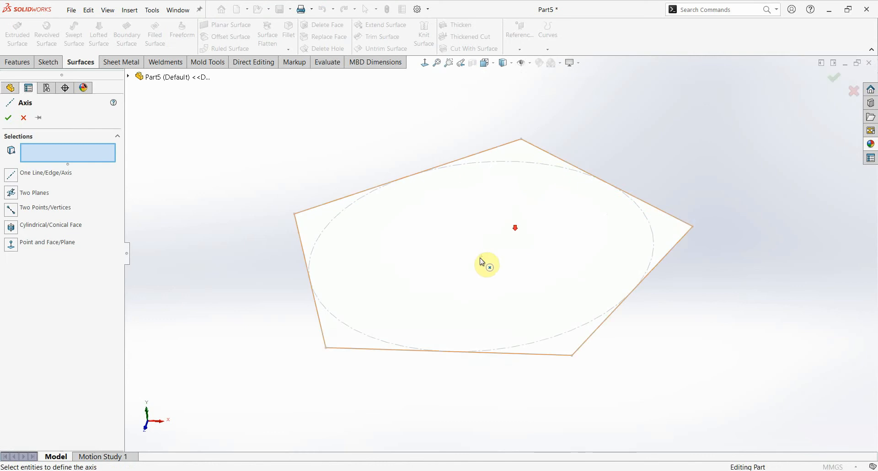
pyautogui.click(481, 256)
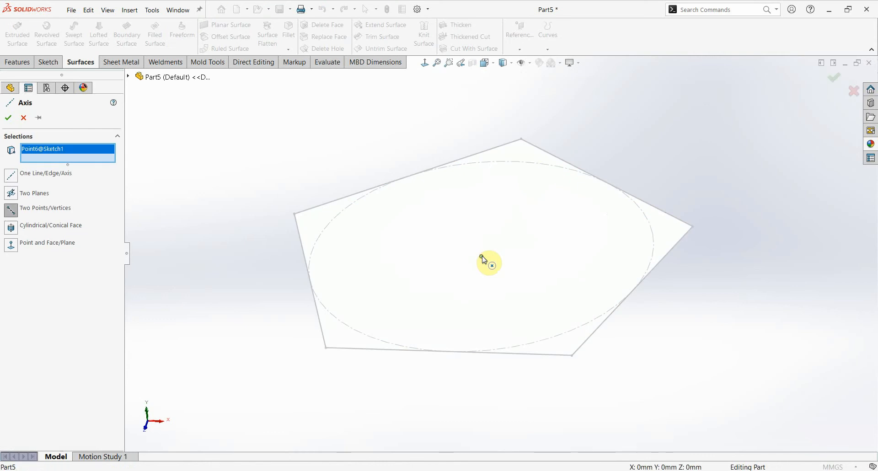
pyautogui.click(563, 247)
pyautogui.moveTo(547, 276); pyautogui.dragTo(522, 274, button='middle')
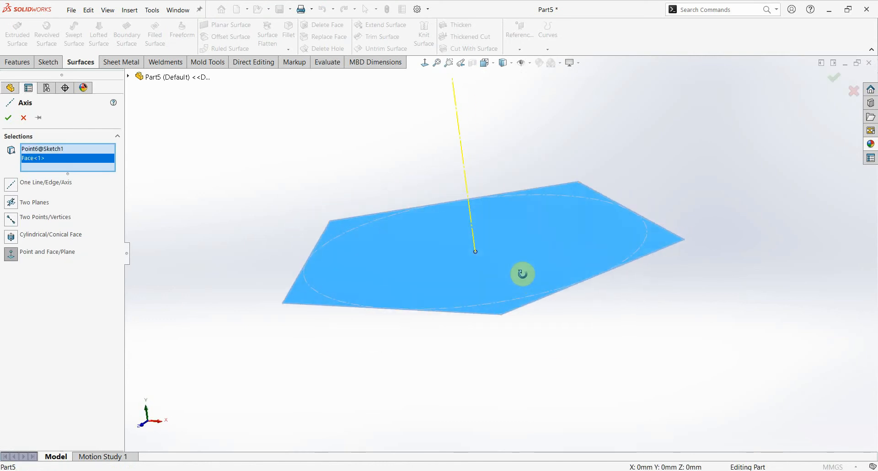
pyautogui.click(9, 118)
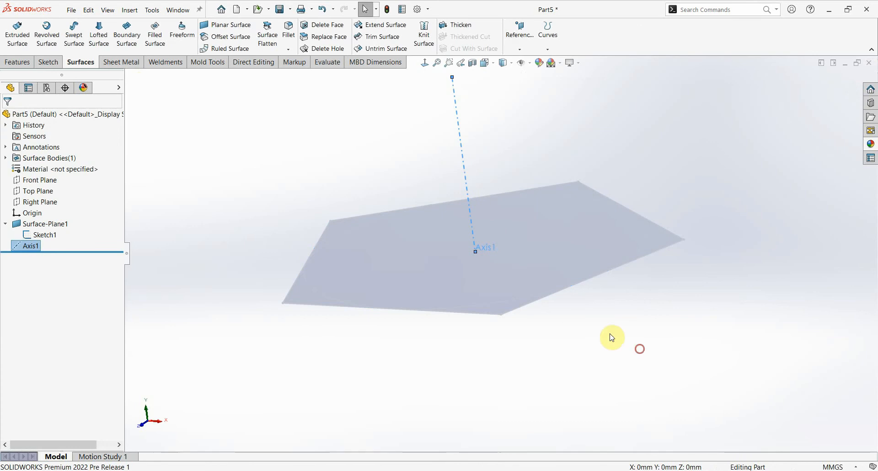
# Hide the pentagon sketch, leaving the surface and the axis displayed.
pyautogui.moveTo(612, 337); pyautogui.dragTo(554, 319, button='middle')
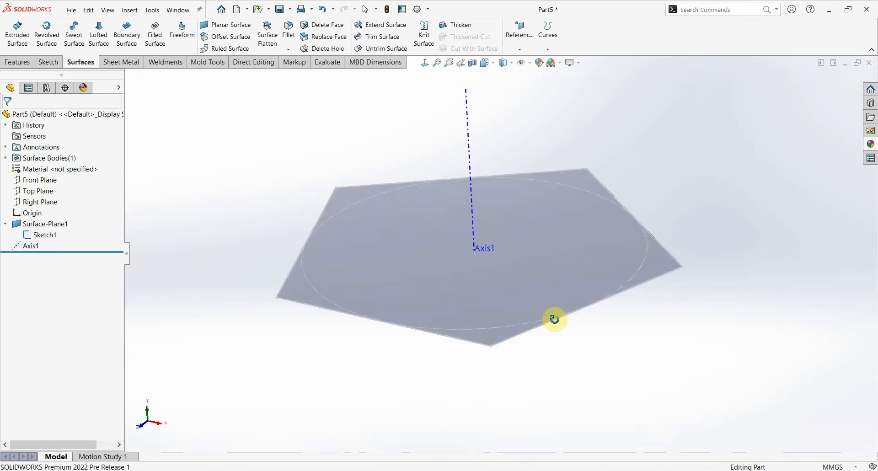
pyautogui.click(64, 235)
pyautogui.click(61, 204)
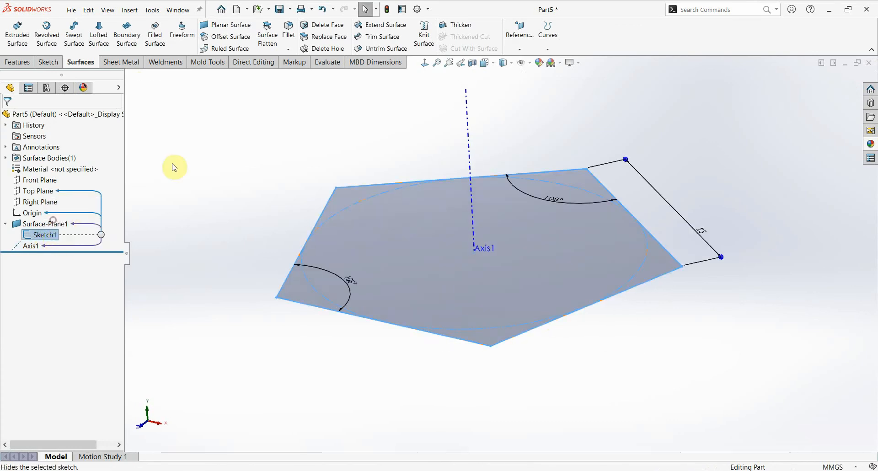
pyautogui.click(471, 277)
# Start a 3D sketch and draw a line about 20 mm long from the pentagon's front-left corner, sloping down and outward.
pyautogui.click(48, 62)
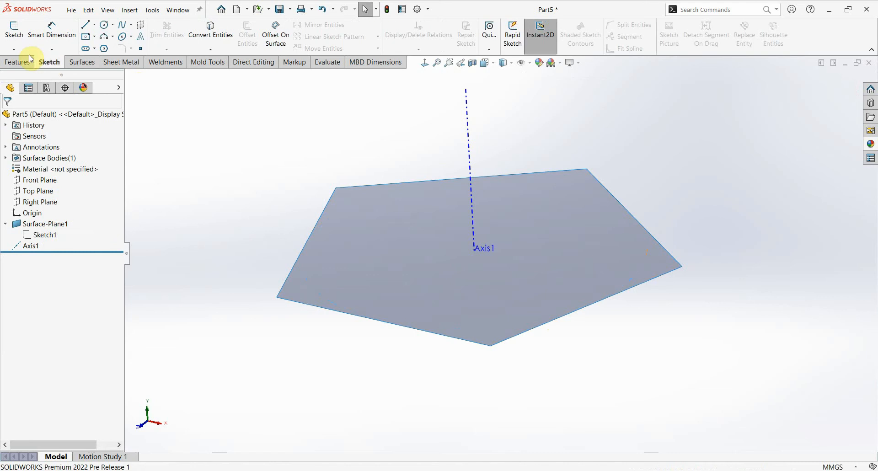
pyautogui.click(13, 49)
pyautogui.click(32, 72)
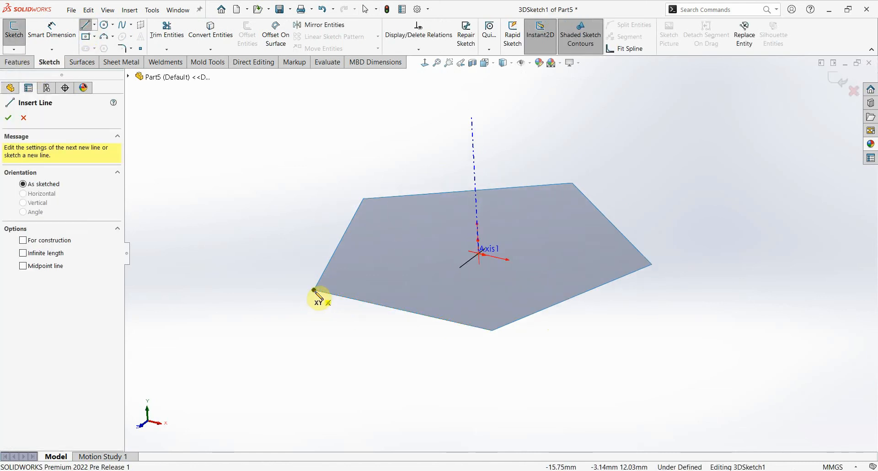
pyautogui.click(315, 290)
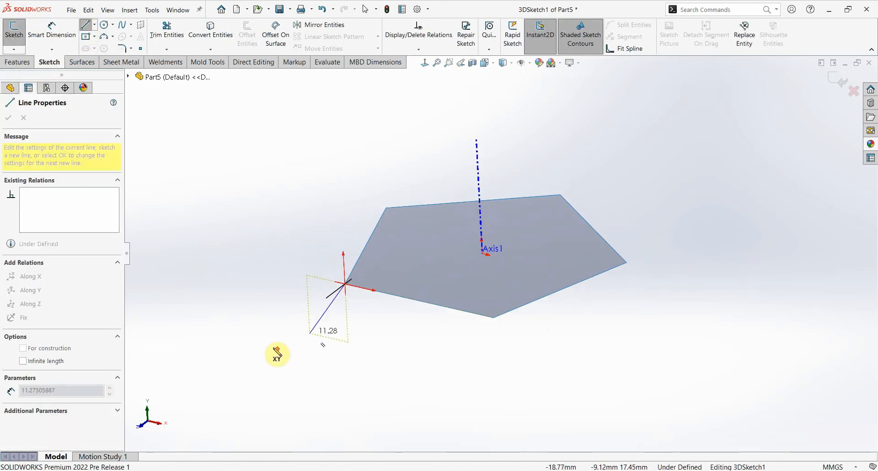
pyautogui.click(330, 361)
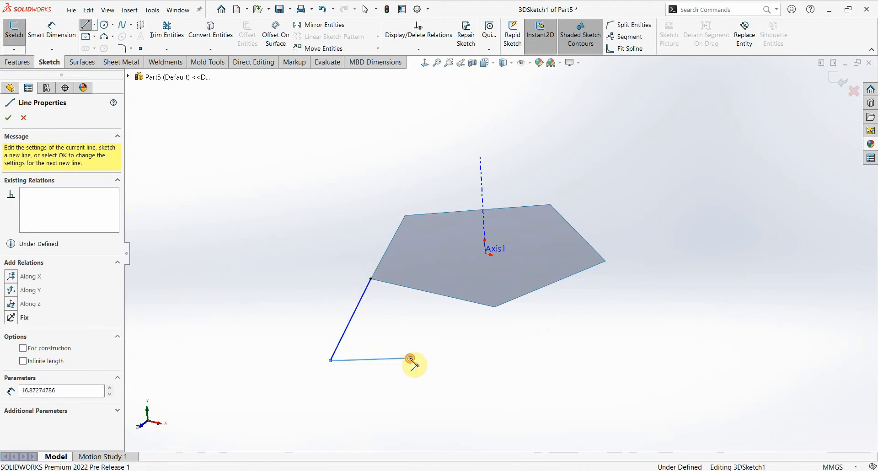
pyautogui.press('Escape')
# Convert the two pentagon edges that meet at the line's starting corner into 3D sketch lines.
pyautogui.scroll(-3, 404, 318)
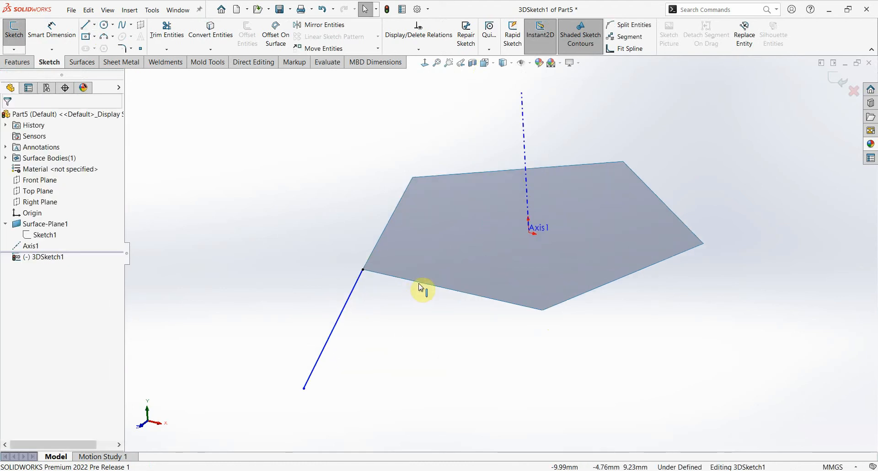
pyautogui.click(420, 287)
pyautogui.click(215, 41)
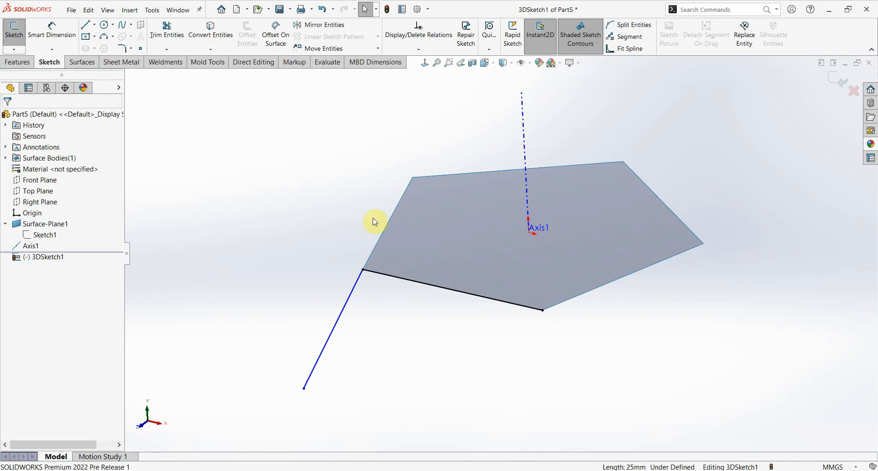
pyautogui.click(383, 232)
pyautogui.click(212, 37)
# Change the two converted pentagon edges and the sloping line into construction geometry.
pyautogui.click(413, 282)
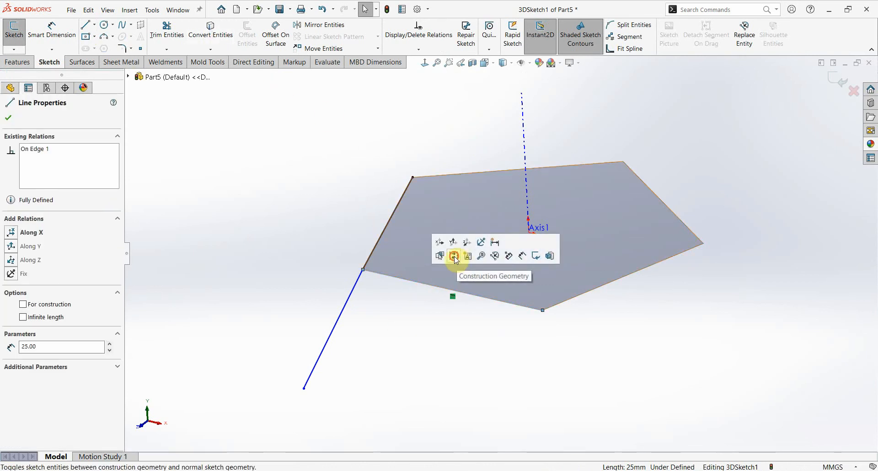
pyautogui.click(456, 257)
pyautogui.click(379, 247)
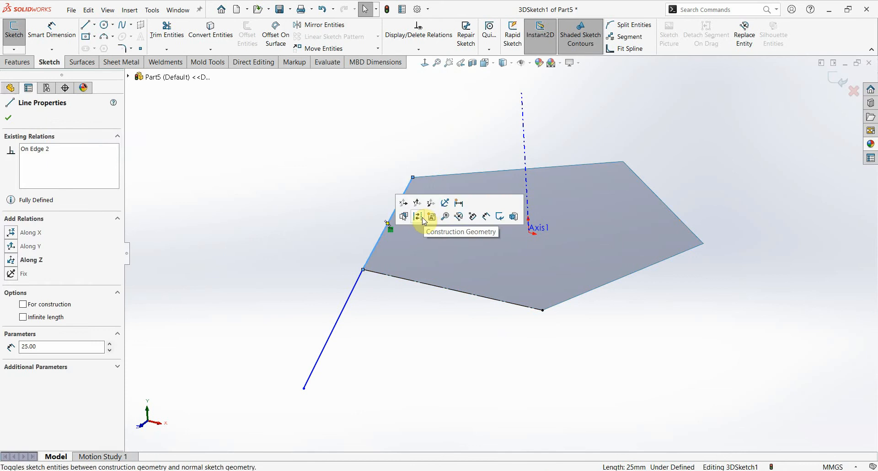
pyautogui.click(422, 220)
pyautogui.click(357, 293)
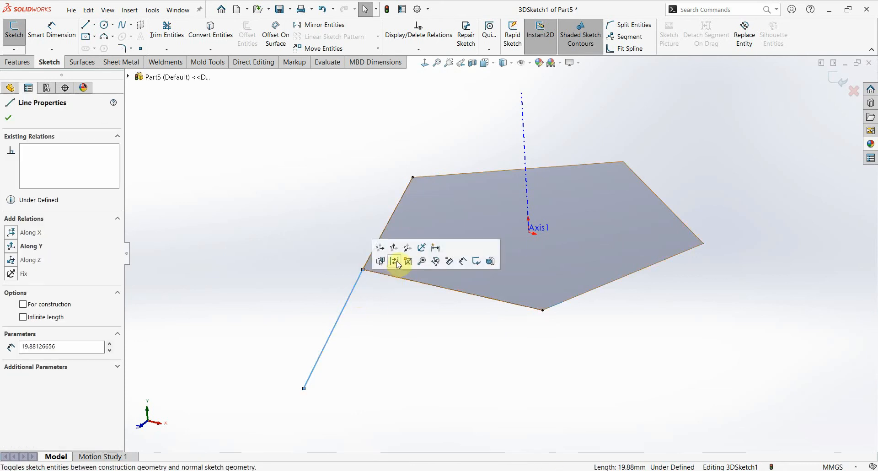
pyautogui.click(399, 261)
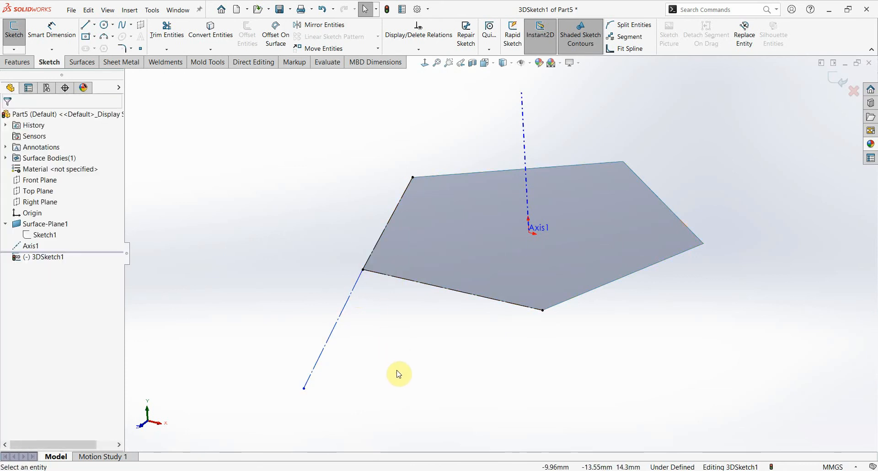
# Dimension the angle between the pentagon's front edge and the sloping construction line as 108°.
pyautogui.moveTo(393, 374); pyautogui.dragTo(382, 329, button='right')
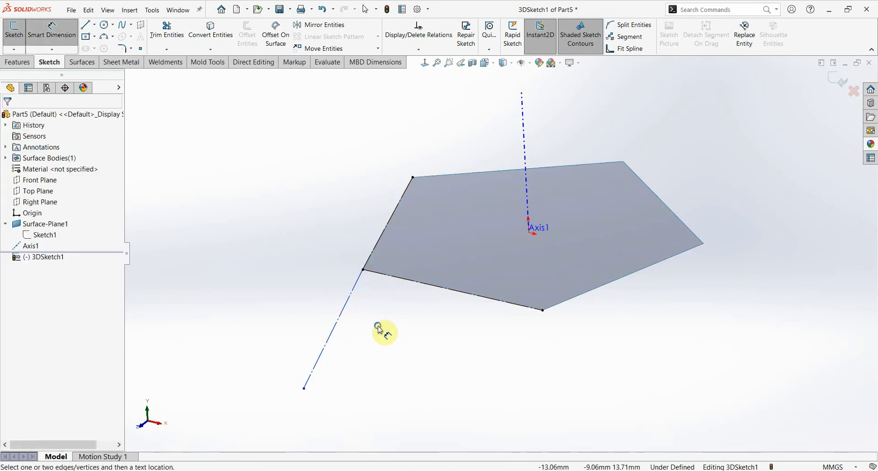
pyautogui.click(389, 282)
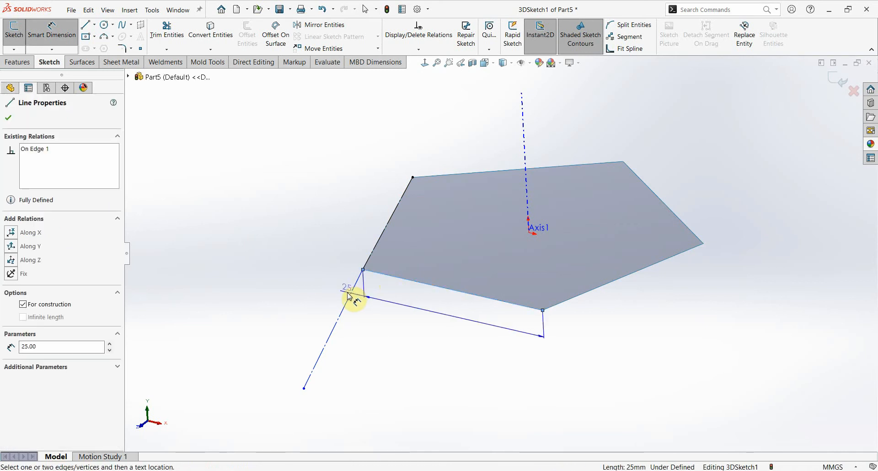
pyautogui.click(349, 297)
pyautogui.click(376, 319)
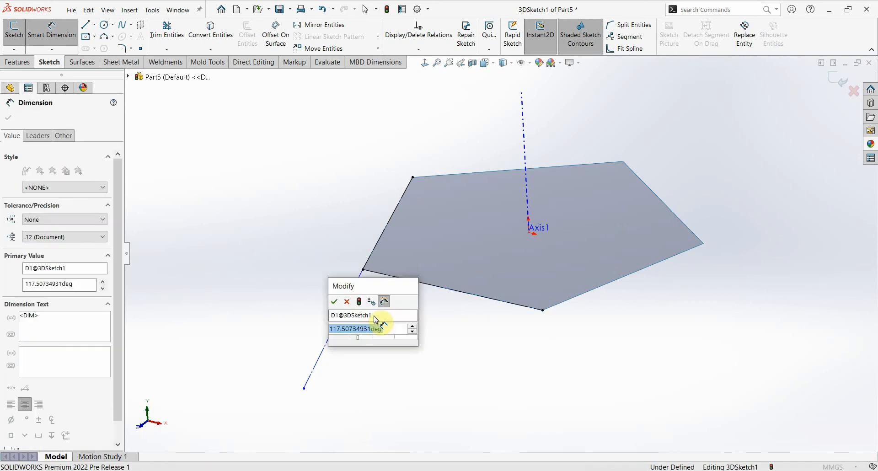
pyautogui.write('108')
pyautogui.press('Return')
# Dimension the angle between the other converted pentagon edge and the sloping line as 108°.
pyautogui.moveTo(447, 337); pyautogui.dragTo(541, 289, button='middle')
pyautogui.click(545, 280)
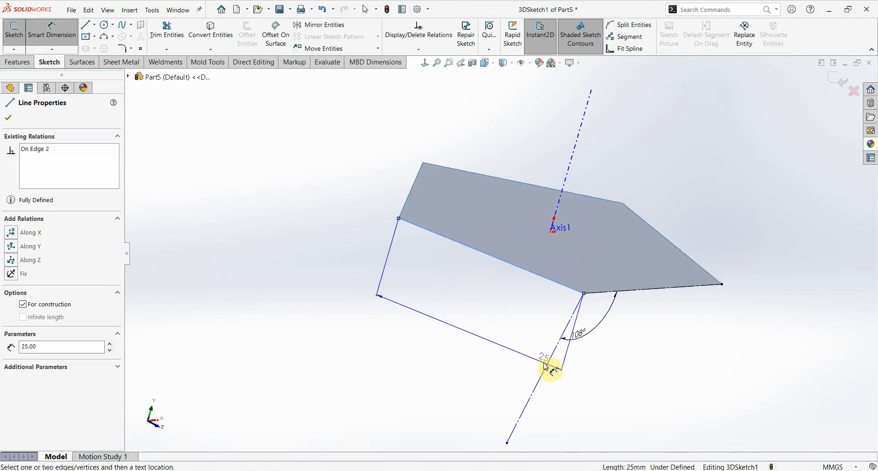
pyautogui.click(547, 367)
pyautogui.click(532, 338)
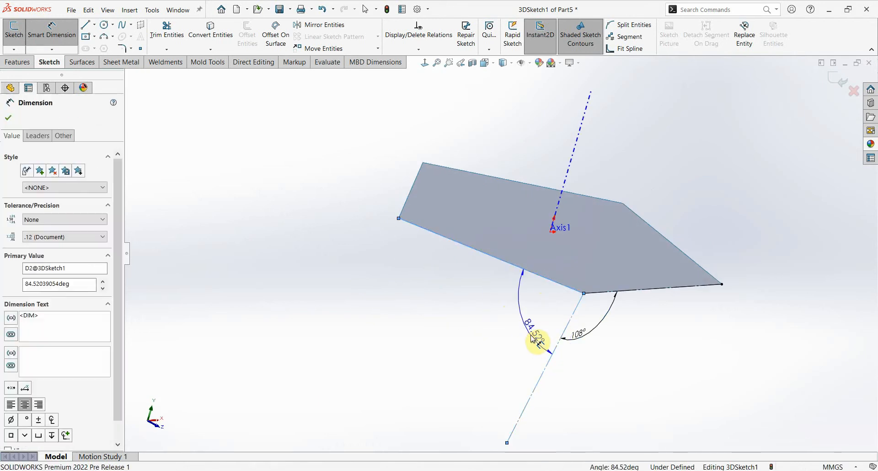
pyautogui.write('108')
pyautogui.press('Return')
pyautogui.press('Escape')
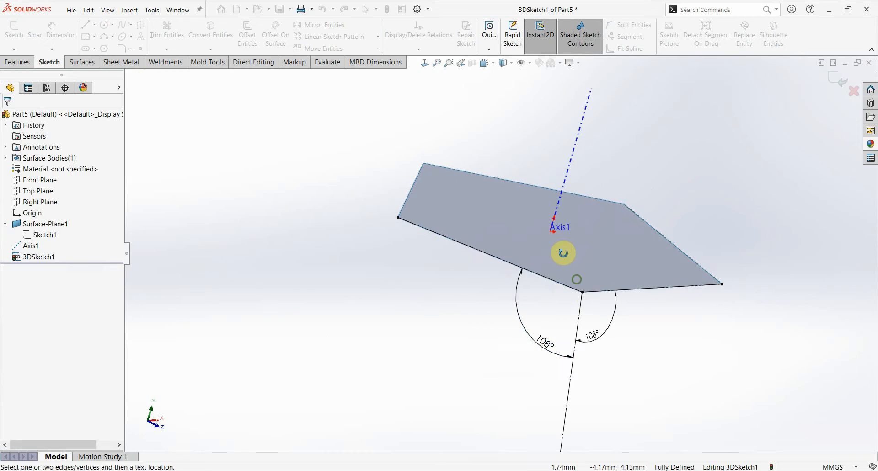
# Make the sloping line equal in length to the pentagon's front edge and exit the 3D sketch.
pyautogui.moveTo(564, 251)
pyautogui.mouseDown(button='middle')
pyautogui.moveTo(476, 233)
pyautogui.moveTo(333, 309)
pyautogui.moveTo(352, 250)
pyautogui.moveTo(280, 237)
pyautogui.moveTo(347, 314)
pyautogui.moveTo(353, 357)
pyautogui.moveTo(438, 269)
pyautogui.moveTo(456, 320)
pyautogui.moveTo(529, 365)
pyautogui.moveTo(475, 329)
pyautogui.moveTo(513, 287)
pyautogui.mouseUp(button='middle')
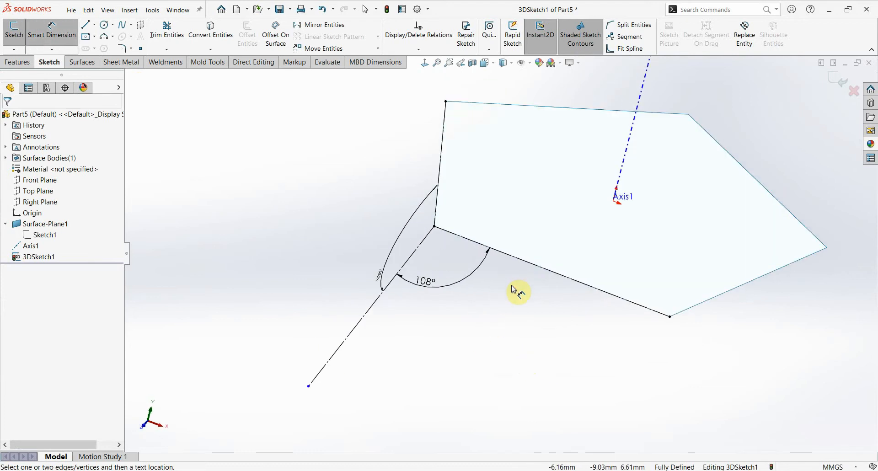
pyautogui.press('Escape')
pyautogui.click(526, 263)
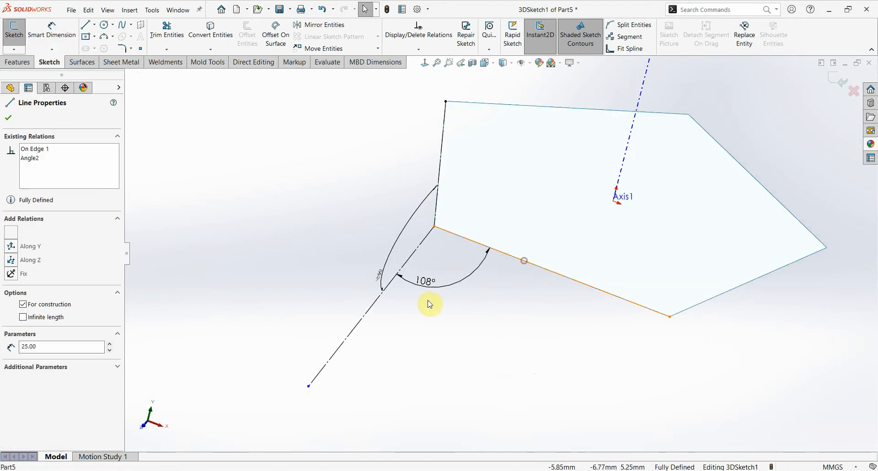
pyautogui.keyDown('ctrl'); pyautogui.click(366, 317); pyautogui.keyUp('ctrl')
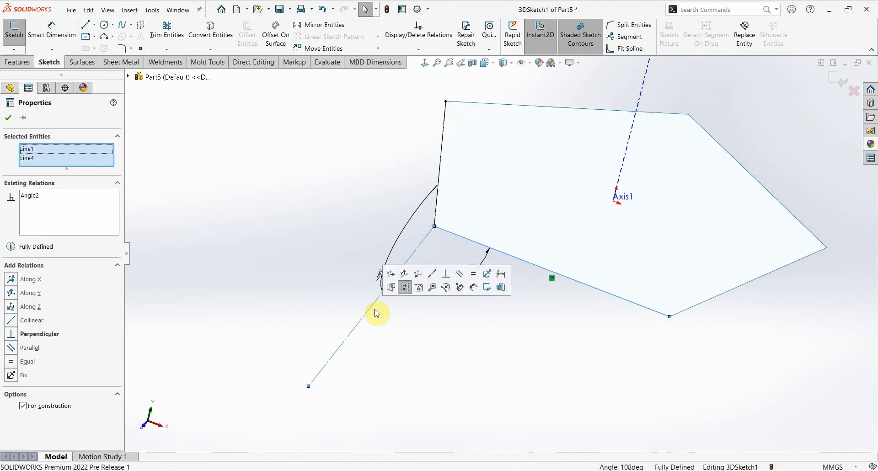
pyautogui.click(475, 275)
pyautogui.moveTo(474, 353); pyautogui.dragTo(449, 359, button='middle')
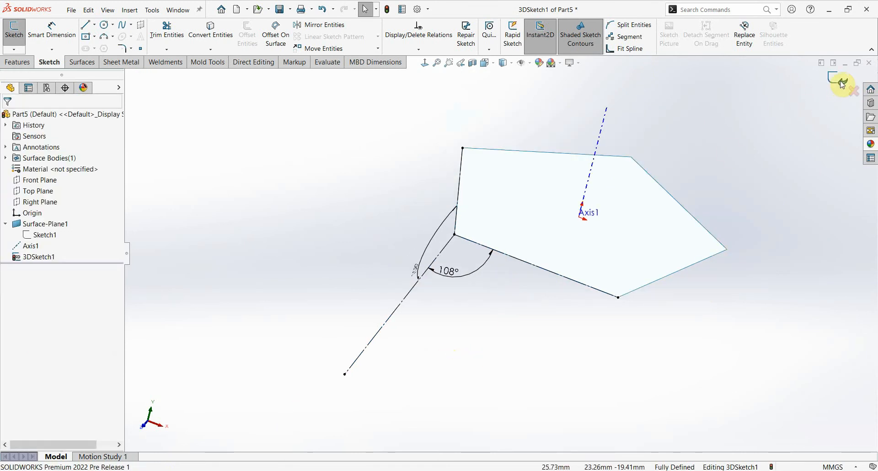
pyautogui.moveTo(514, 319); pyautogui.dragTo(443, 278, button='middle')
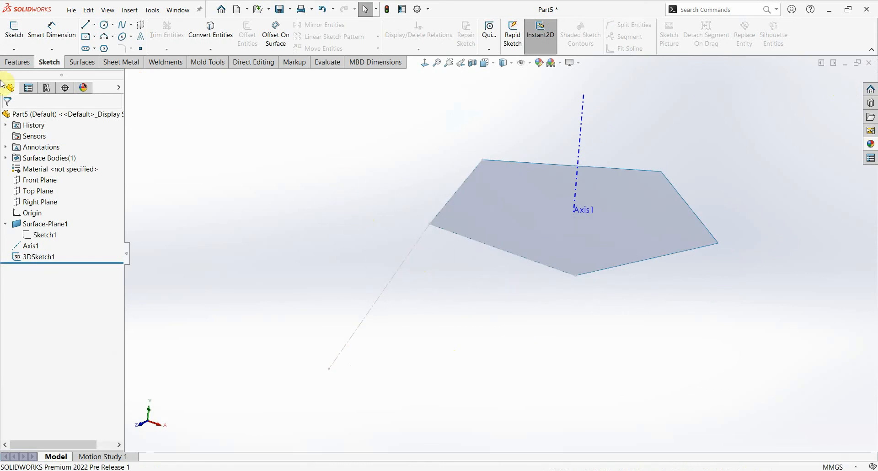
# Create a reference plane coincident with the sloping 3D sketch line and the pentagon's front edge line.
pyautogui.click(8, 66)
pyautogui.click(449, 31)
pyautogui.click(454, 61)
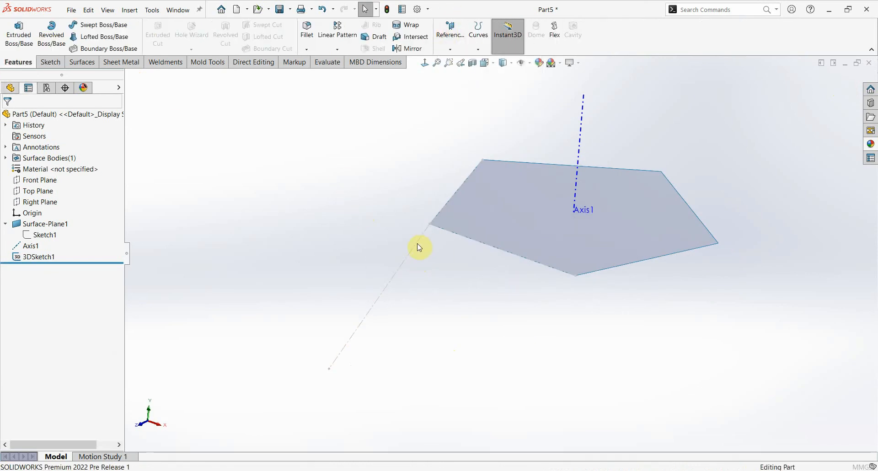
pyautogui.click(416, 243)
pyautogui.click(468, 238)
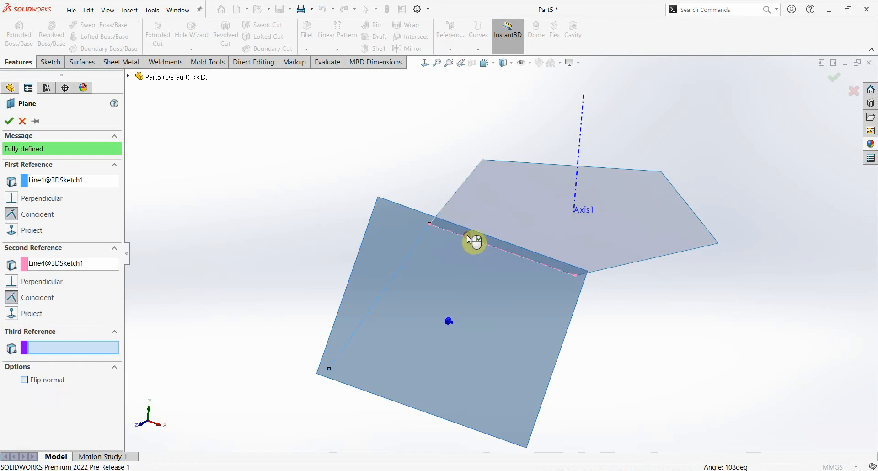
pyautogui.press('Return')
# Start a sketch on the new plane and convert the sloping line and the pentagon's front edge into it.
pyautogui.moveTo(513, 324)
pyautogui.mouseDown(button='middle')
pyautogui.moveTo(519, 268)
pyautogui.moveTo(587, 286)
pyautogui.mouseUp(button='middle')
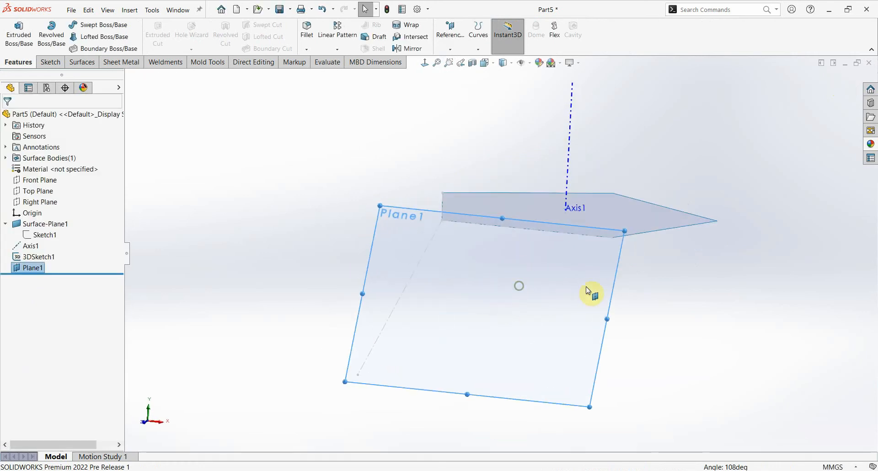
pyautogui.click(587, 284)
pyautogui.click(631, 260)
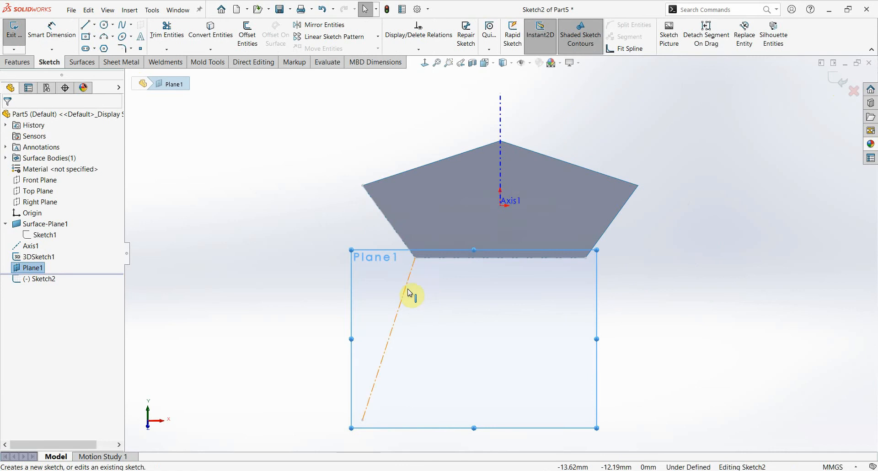
pyautogui.click(409, 291)
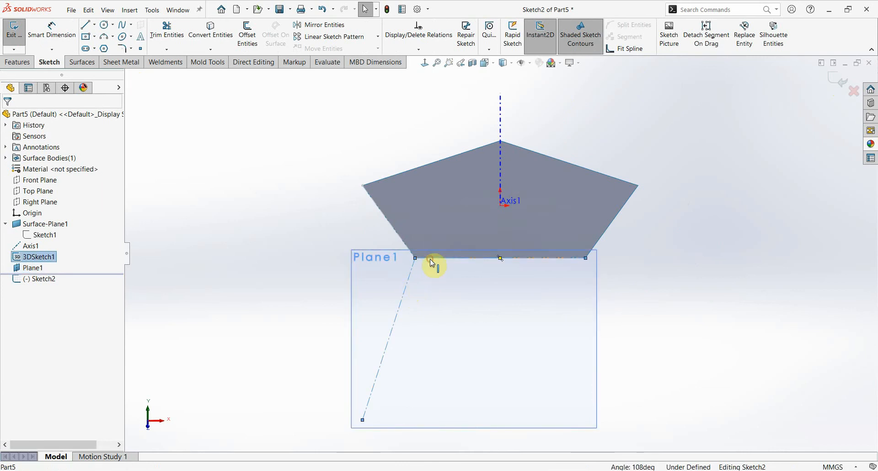
pyautogui.click(221, 39)
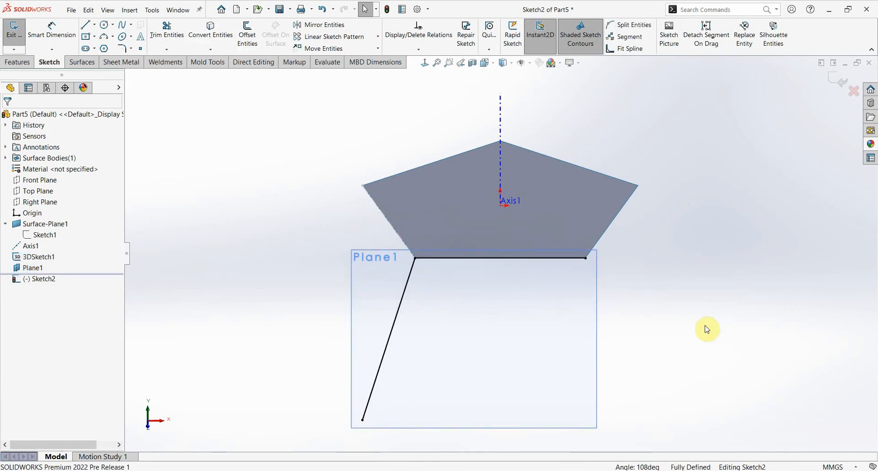
# Draw three connected lines from the sloping line's free end to the front edge's other corner, closing the five-sided outline.
pyautogui.scroll(2, 442, 270)
pyautogui.scroll(-2, 554, 368)
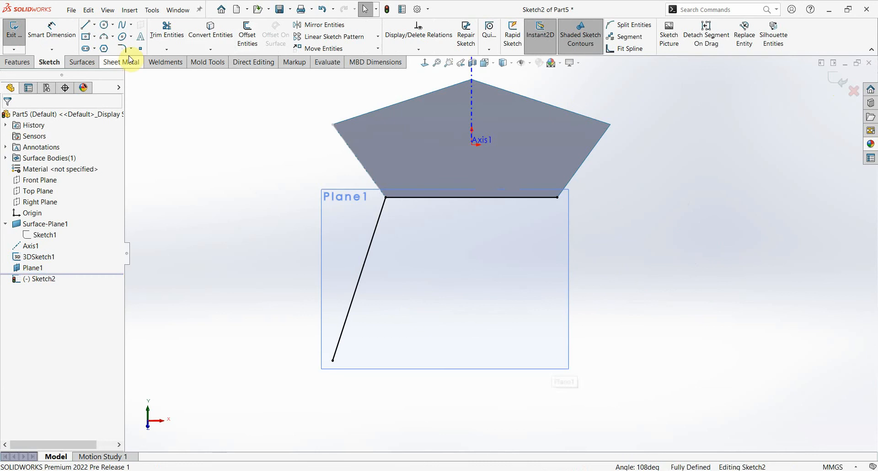
pyautogui.click(89, 30)
pyautogui.click(333, 361)
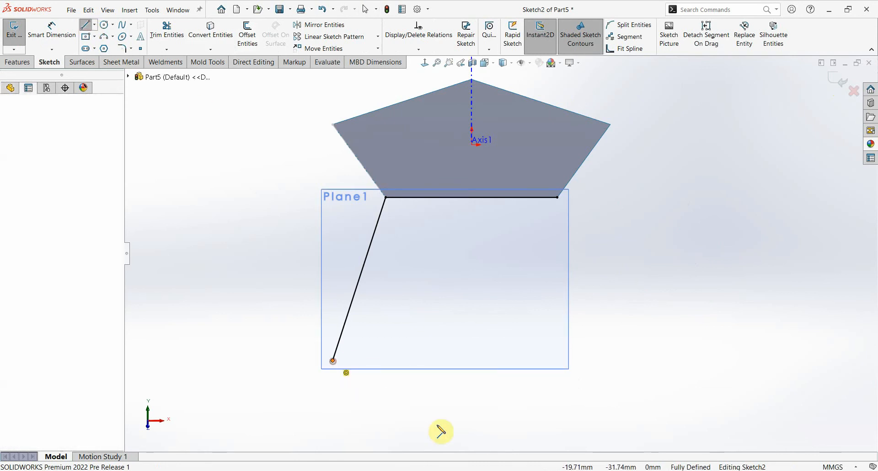
pyautogui.click(465, 440)
pyautogui.click(610, 375)
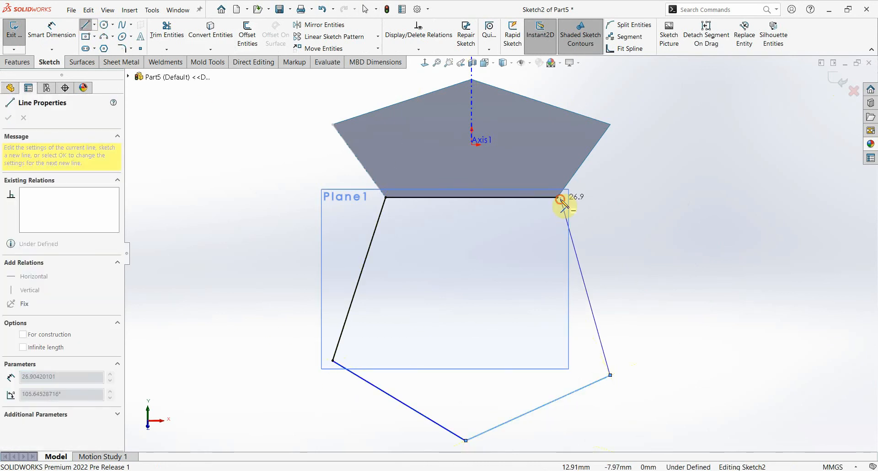
pyautogui.click(560, 197)
pyautogui.press('Escape')
pyautogui.click(560, 197)
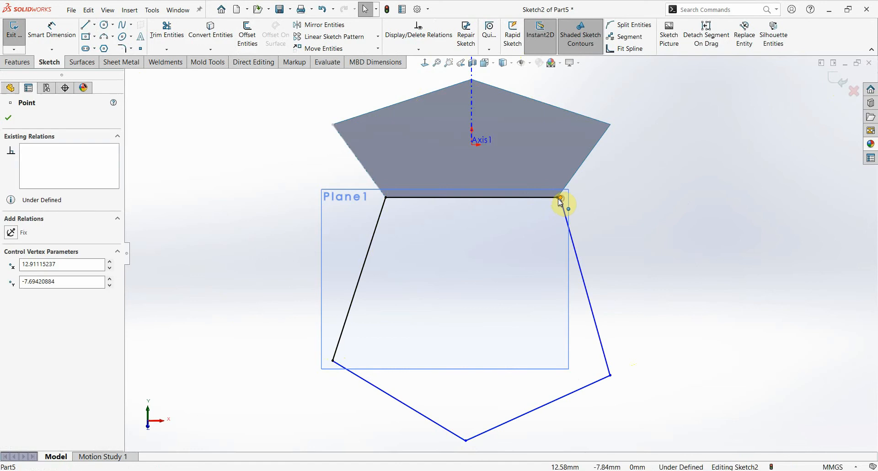
pyautogui.moveTo(584, 191); pyautogui.dragTo(557, 197)
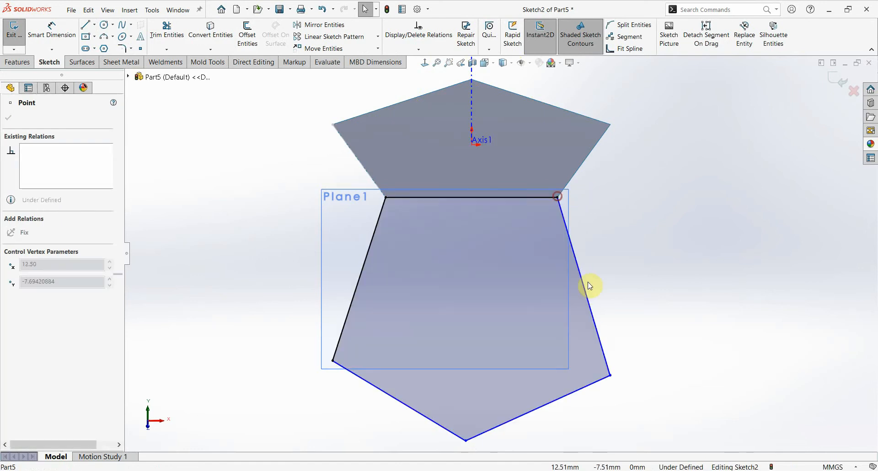
# Add an equal relation between the three drawn lines and the converted sloping line.
pyautogui.click(585, 294)
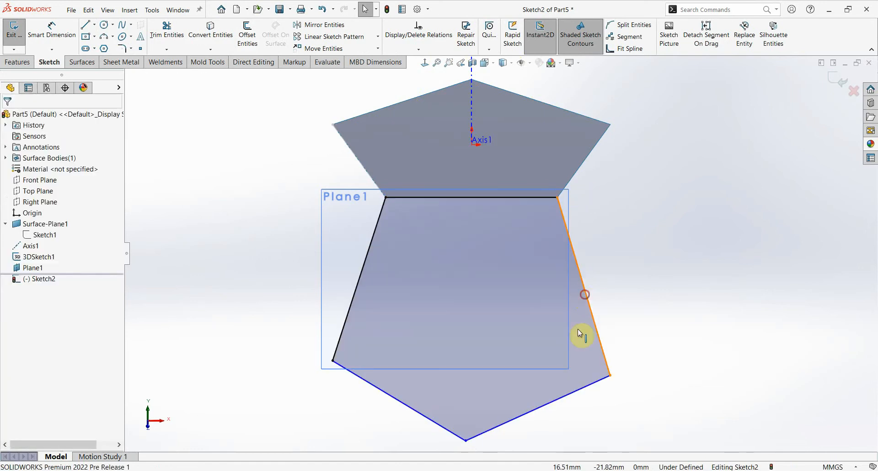
pyautogui.keyDown('ctrl'); pyautogui.click(518, 405); pyautogui.keyUp('ctrl')
pyautogui.keyDown('ctrl'); pyautogui.click(411, 408); pyautogui.keyUp('ctrl')
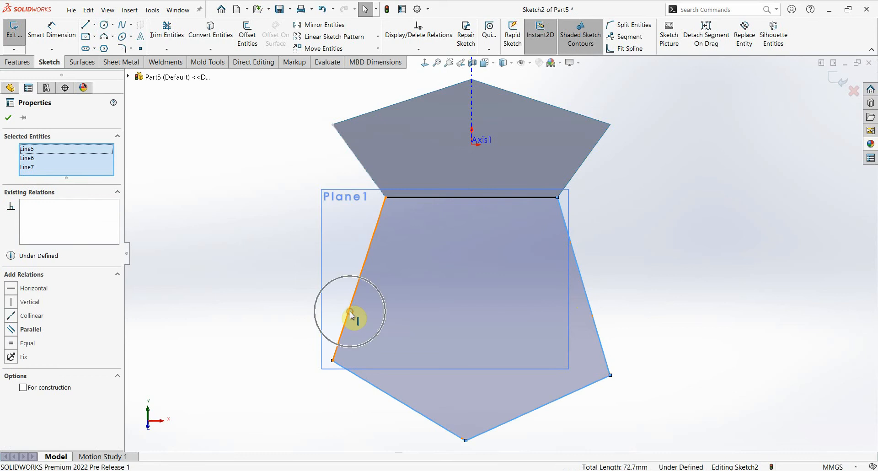
pyautogui.keyDown('ctrl'); pyautogui.click(351, 315); pyautogui.keyUp('ctrl')
pyautogui.click(432, 271)
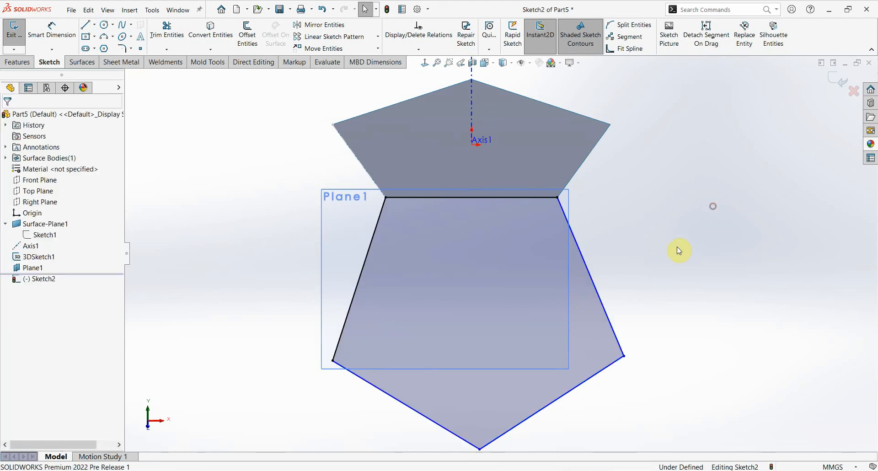
# Align the outline's lowest vertex vertically with the midpoint of the shared pentagon edge and exit the sketch.
pyautogui.scroll(2, 549, 302)
pyautogui.scroll(-2, 528, 311)
pyautogui.click(460, 424)
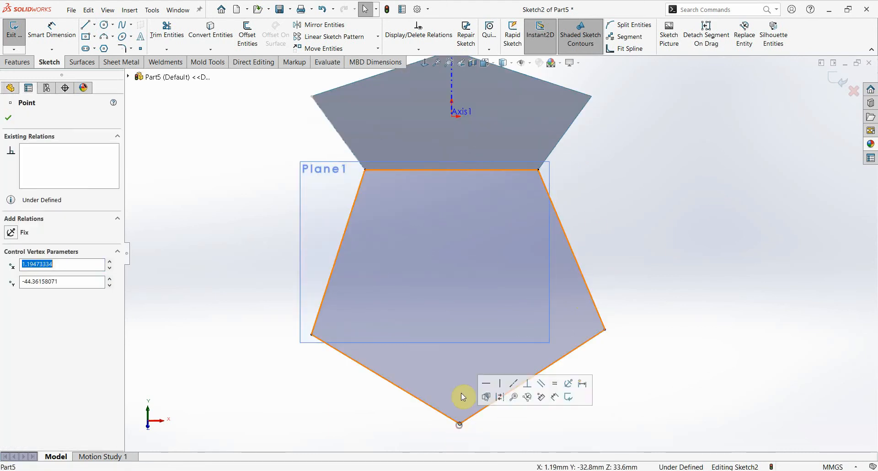
pyautogui.keyDown('ctrl'); pyautogui.click(452, 170); pyautogui.keyUp('ctrl')
pyautogui.click(496, 134)
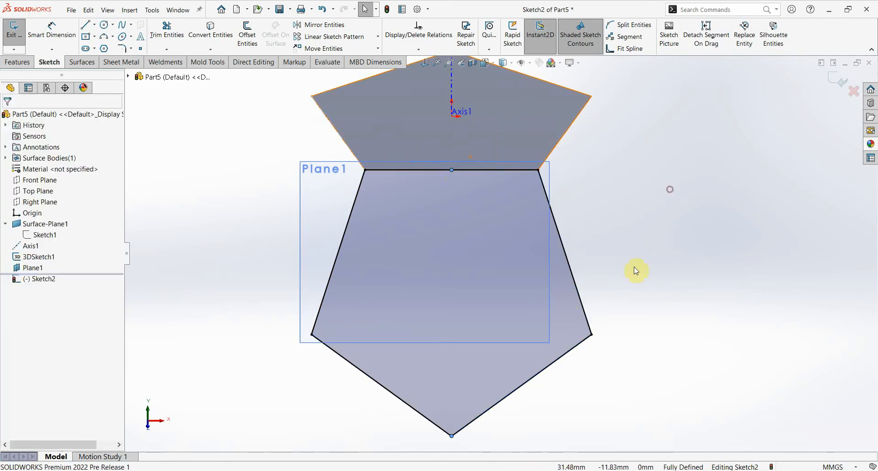
pyautogui.moveTo(635, 271)
pyautogui.mouseDown(button='middle')
pyautogui.moveTo(588, 274)
pyautogui.moveTo(520, 260)
pyautogui.moveTo(554, 260)
pyautogui.moveTo(557, 280)
pyautogui.mouseUp(button='middle')
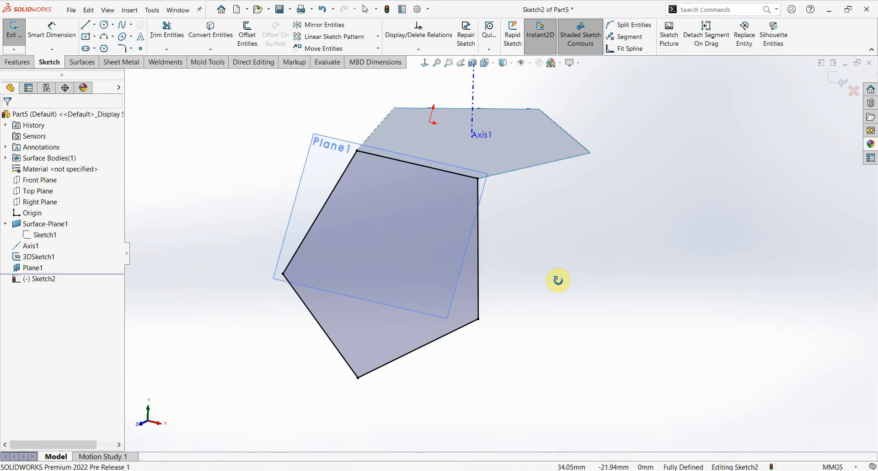
pyautogui.click(837, 78)
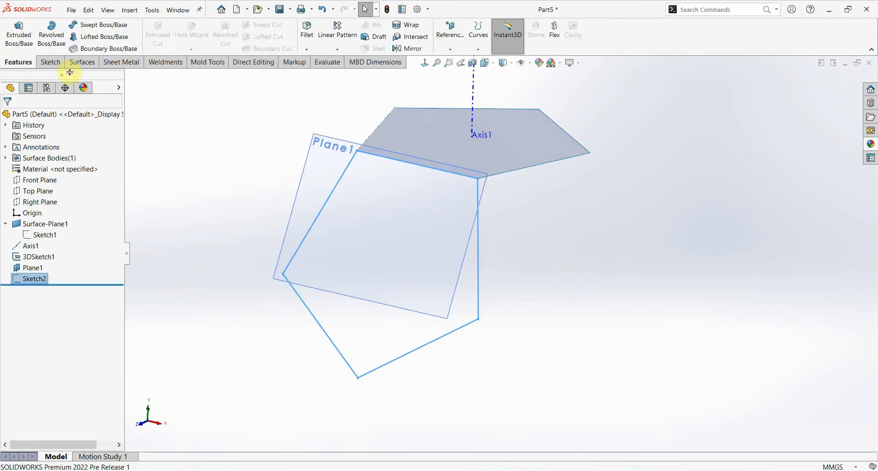
# Fill the closed five-sided outline with a planar surface.
pyautogui.click(82, 63)
pyautogui.click(235, 26)
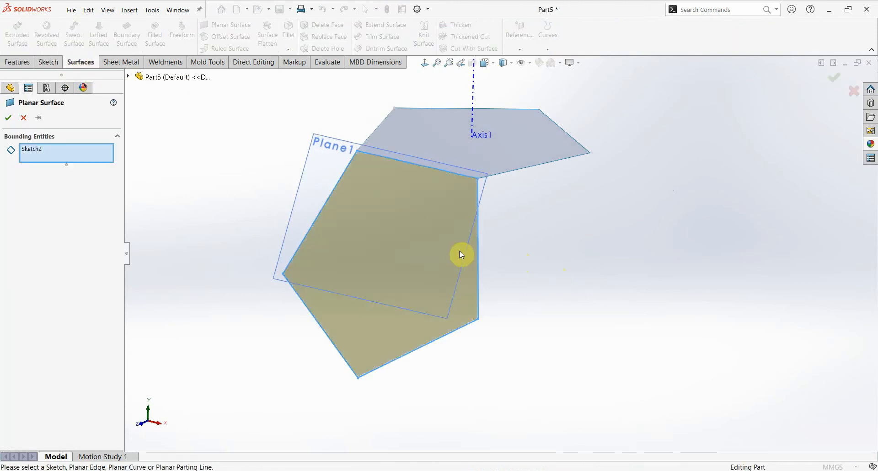
pyautogui.moveTo(460, 255)
pyautogui.mouseDown(button='middle')
pyautogui.moveTo(374, 229)
pyautogui.moveTo(424, 261)
pyautogui.mouseUp(button='middle')
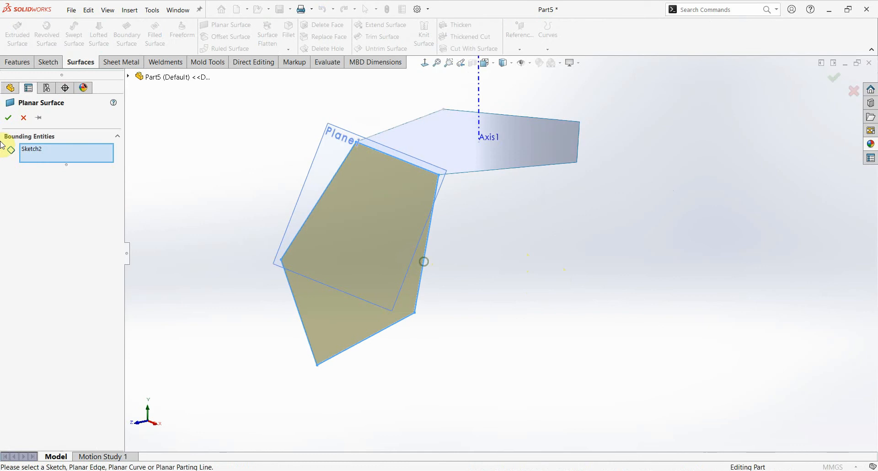
pyautogui.click(9, 117)
# Circular-pattern the new pentagonal surface body around Axis1 with 5 equally spaced instances over 360°.
pyautogui.moveTo(557, 272)
pyautogui.mouseDown(button='middle')
pyautogui.moveTo(484, 298)
pyautogui.moveTo(559, 283)
pyautogui.mouseUp(button='middle')
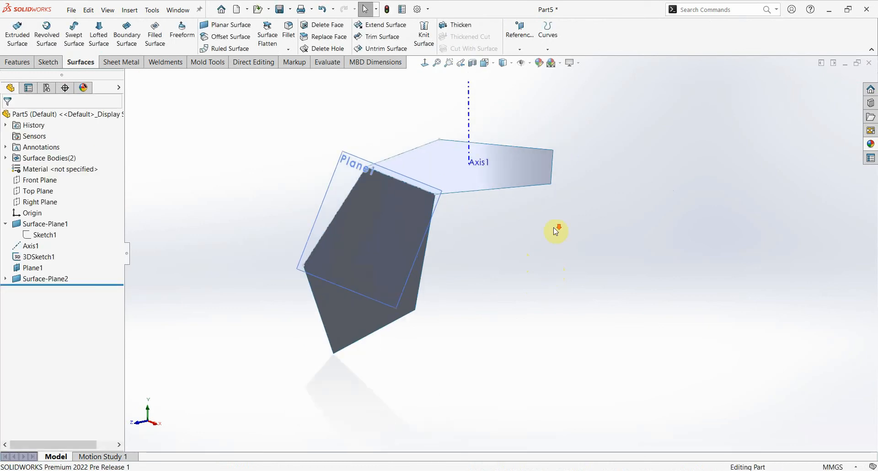
pyautogui.click(2, 63)
pyautogui.click(337, 49)
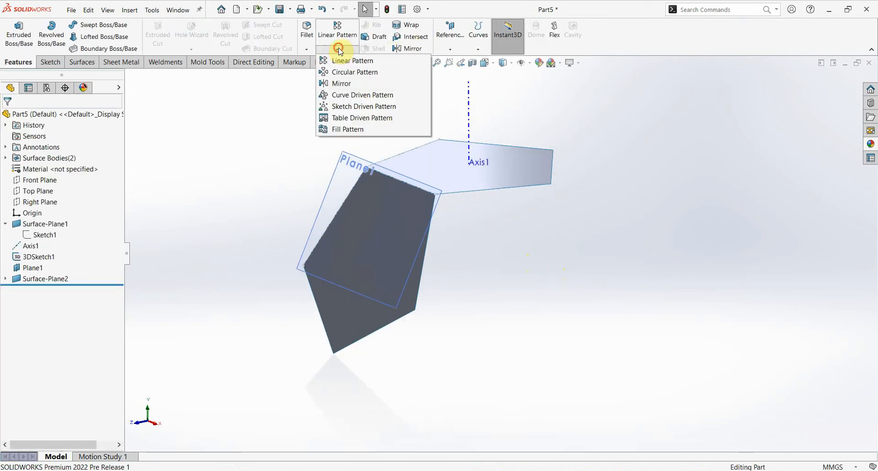
pyautogui.click(351, 72)
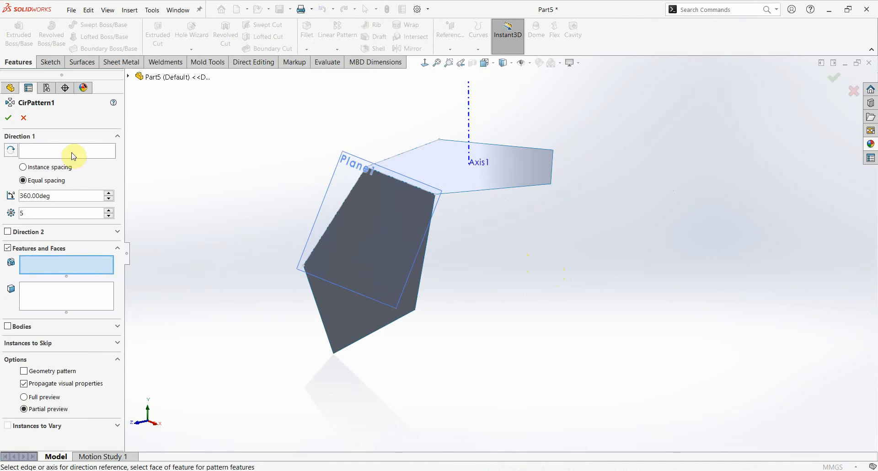
pyautogui.click(73, 156)
pyautogui.click(469, 124)
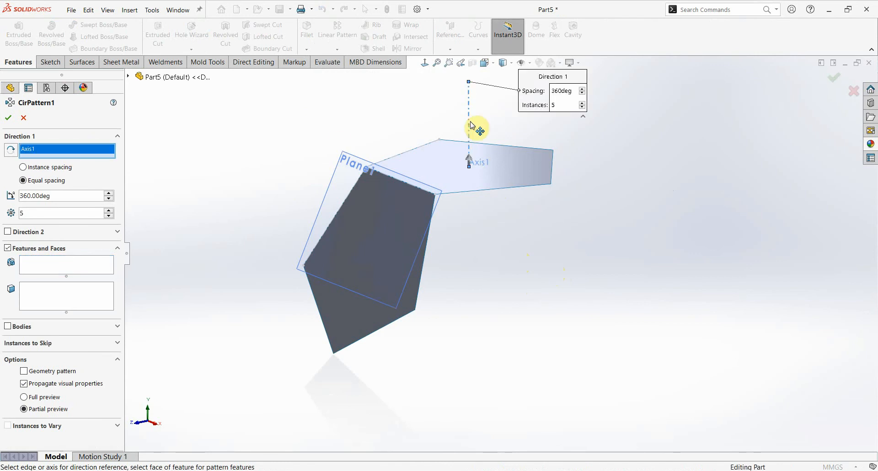
pyautogui.click(8, 326)
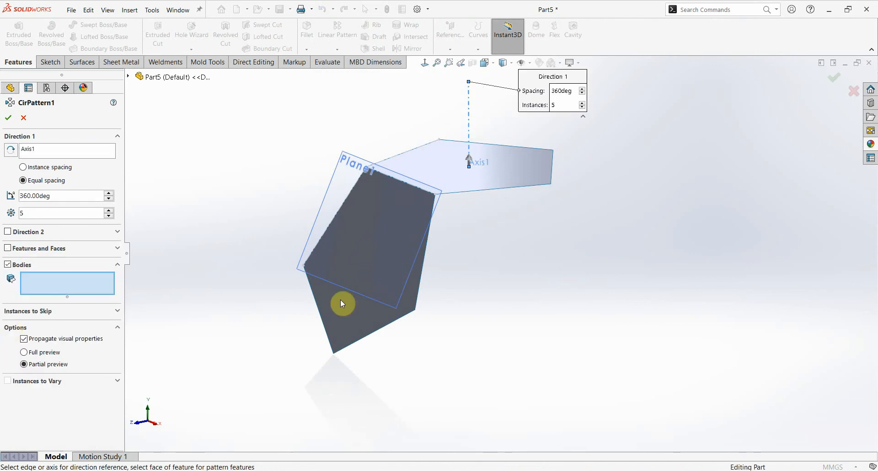
pyautogui.click(399, 257)
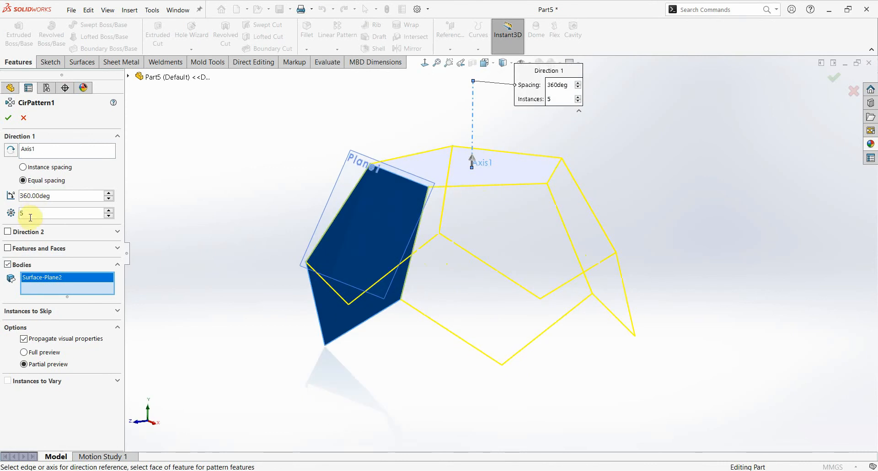
pyautogui.moveTo(468, 267); pyautogui.dragTo(520, 282, button='middle')
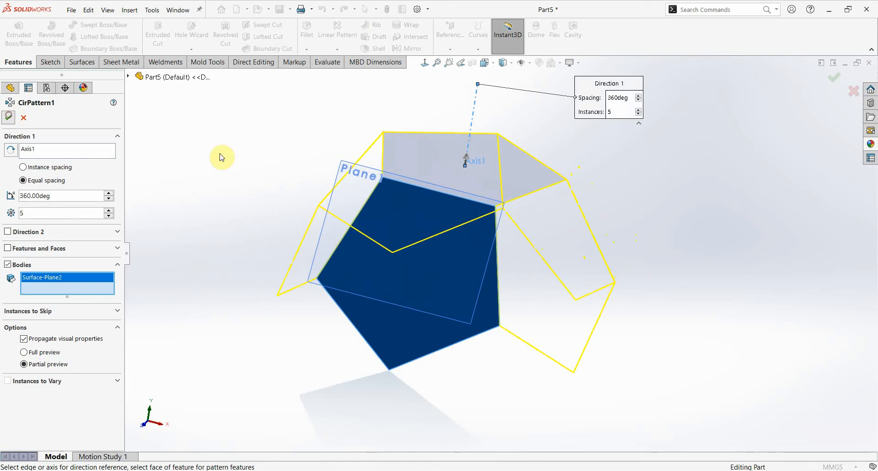
pyautogui.press('Return')
# Create a reference plane through the two adjacent lower edges that meet at the shared corner of neighbouring side pentagons.
pyautogui.moveTo(265, 166); pyautogui.dragTo(576, 292, button='middle')
pyautogui.moveTo(507, 240); pyautogui.dragTo(507, 287, button='middle')
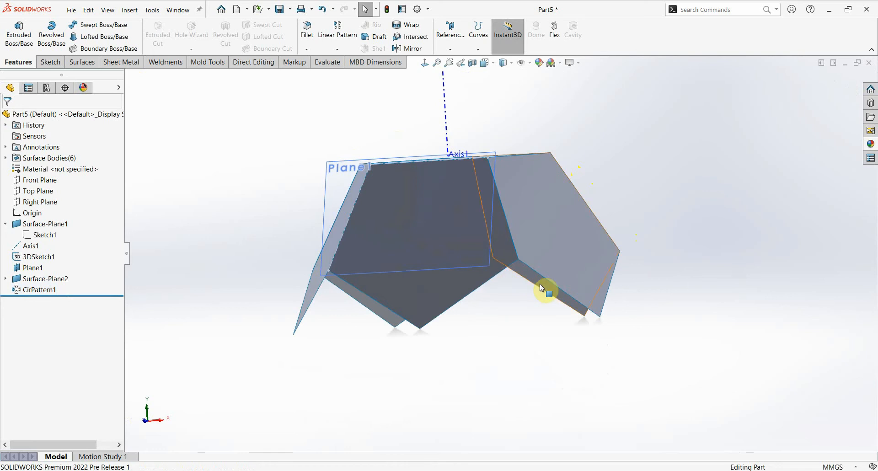
pyautogui.scroll(-3, 540, 284)
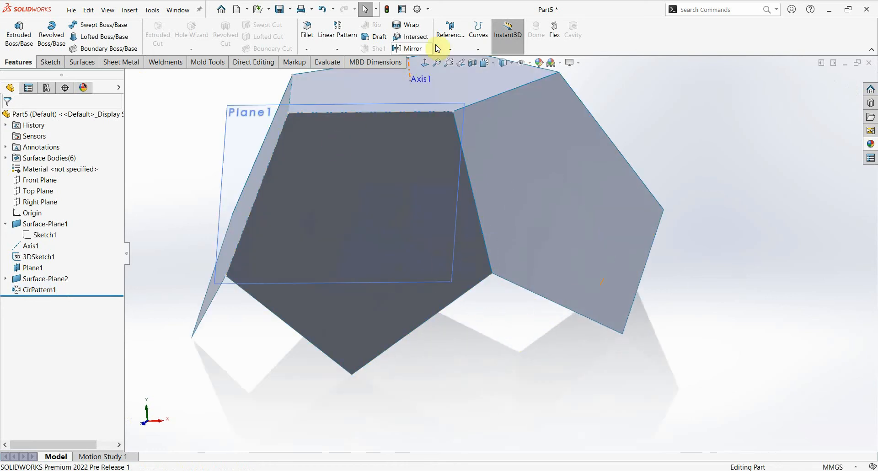
pyautogui.click(451, 46)
pyautogui.click(454, 61)
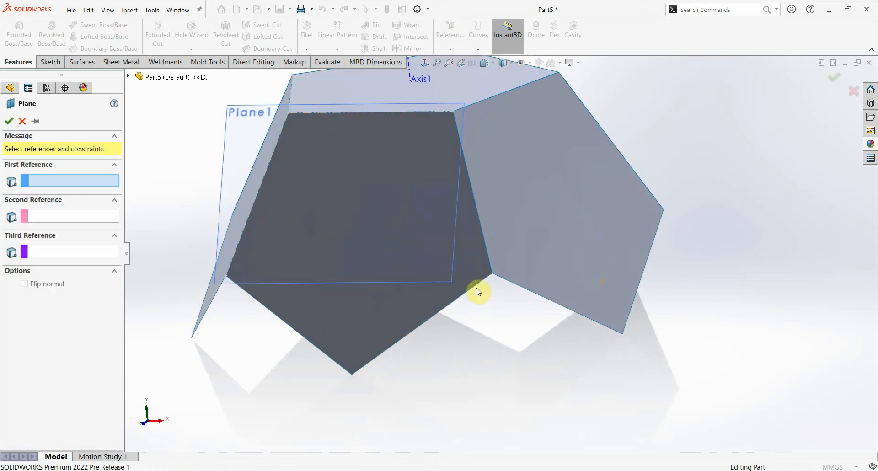
pyautogui.click(476, 286)
pyautogui.click(526, 288)
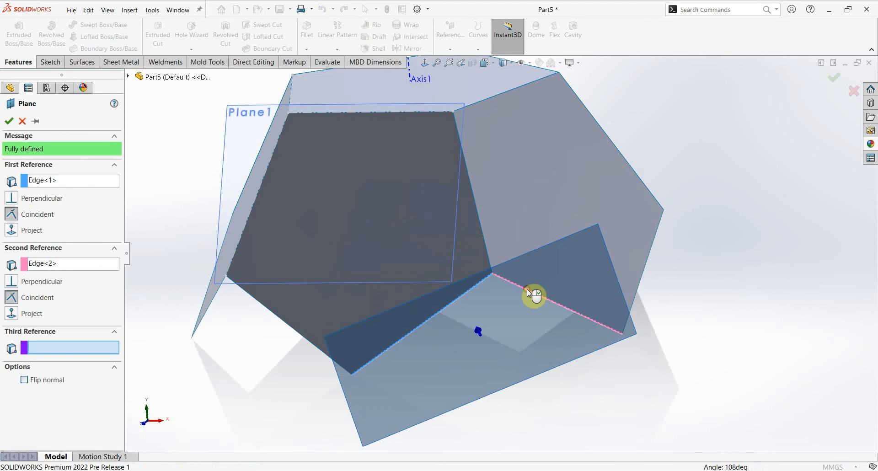
pyautogui.rightClick(527, 290)
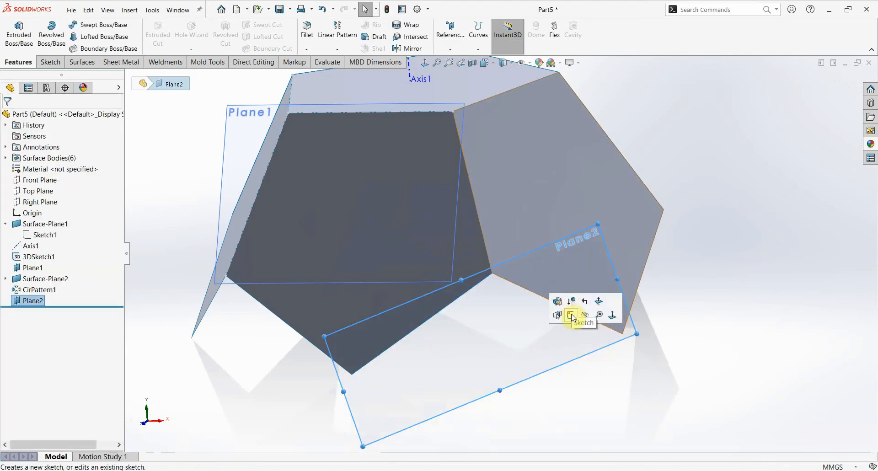
# Start a sketch on the new plane and convert the two adjacent pentagon edges that define it.
pyautogui.click(571, 315)
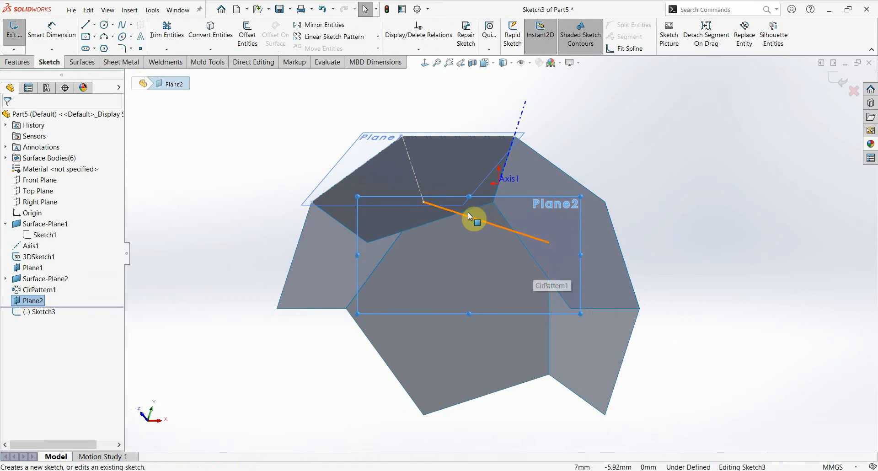
pyautogui.click(476, 207)
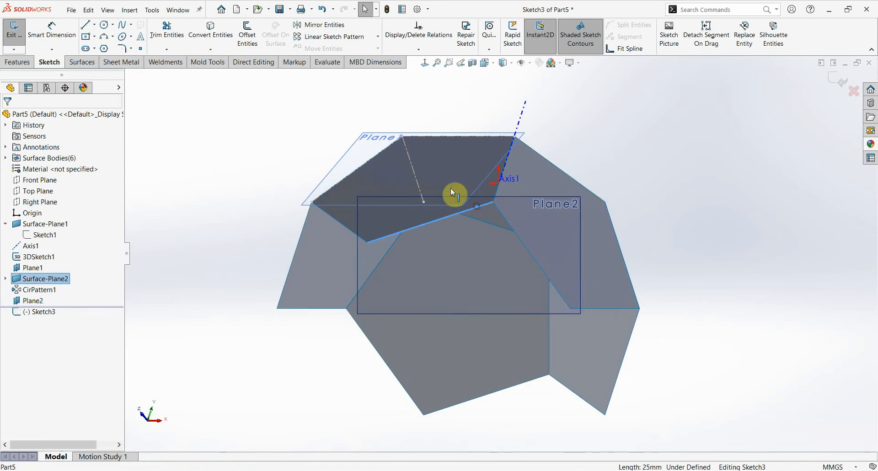
pyautogui.click(210, 33)
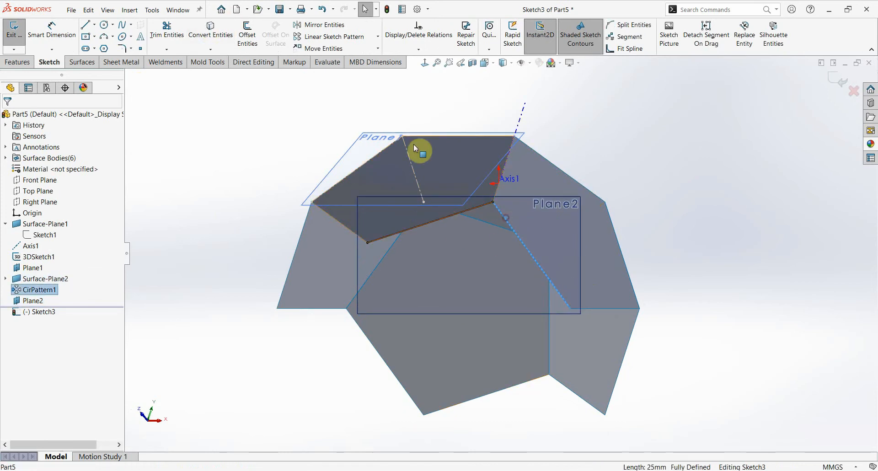
pyautogui.click(214, 33)
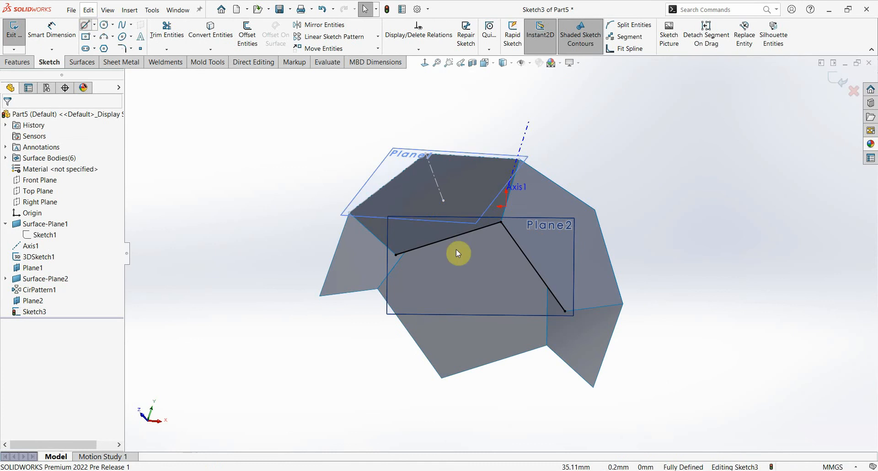
# Draw three connected lines between the free ends of the two converted edges, closing a five-sided outline.
pyautogui.press('l')
pyautogui.click(396, 255)
pyautogui.click(375, 347)
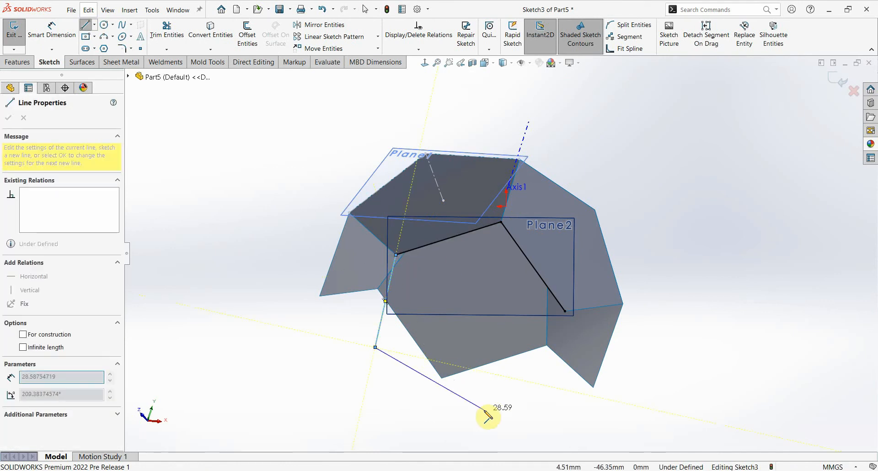
pyautogui.click(509, 392)
pyautogui.click(564, 311)
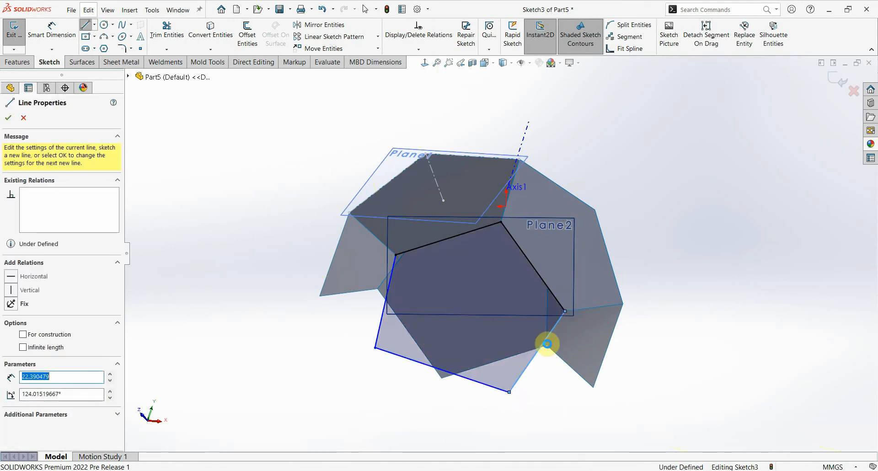
pyautogui.press('Escape')
# Make the three drawn lines equal in length to one of the converted edges.
pyautogui.click(490, 387)
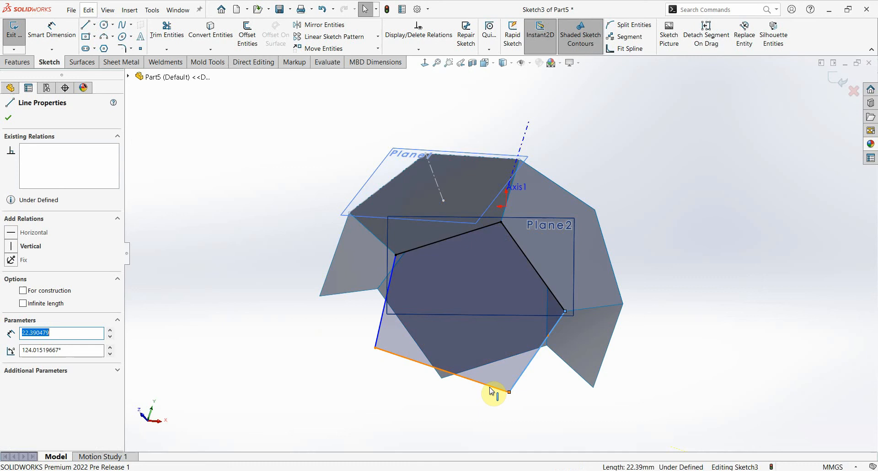
pyautogui.keyDown('ctrl'); pyautogui.click(380, 328); pyautogui.keyUp('ctrl')
pyautogui.keyDown('ctrl'); pyautogui.click(424, 246); pyautogui.keyUp('ctrl')
pyautogui.click(424, 245)
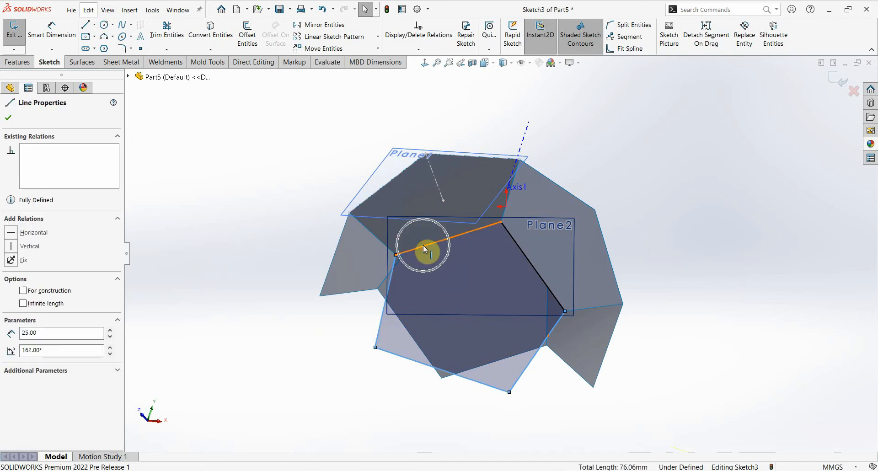
pyautogui.click(503, 206)
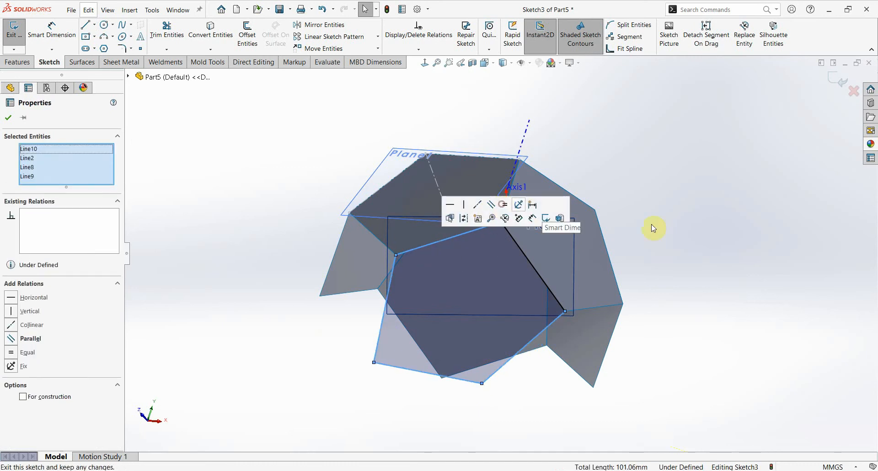
pyautogui.click(736, 234)
# Dimension the angle between the converted edge and the adjoining drawn line at 108° and exit the sketch.
pyautogui.moveTo(662, 263); pyautogui.dragTo(656, 209, button='right')
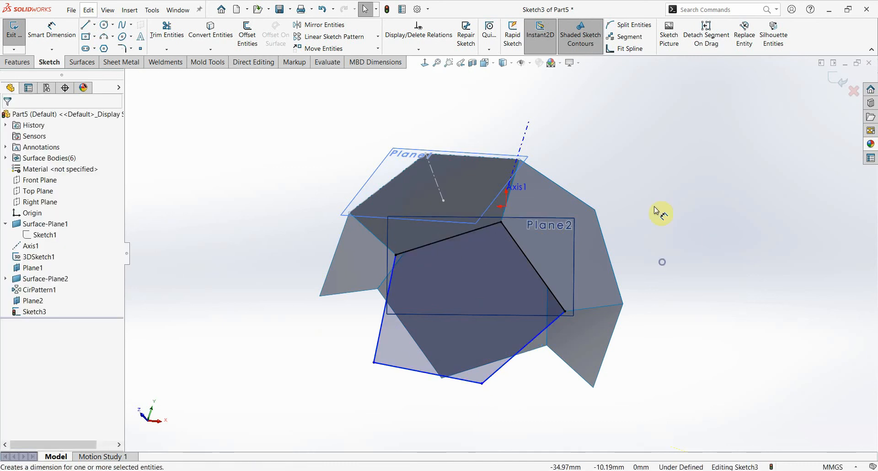
pyautogui.click(410, 253)
pyautogui.click(431, 271)
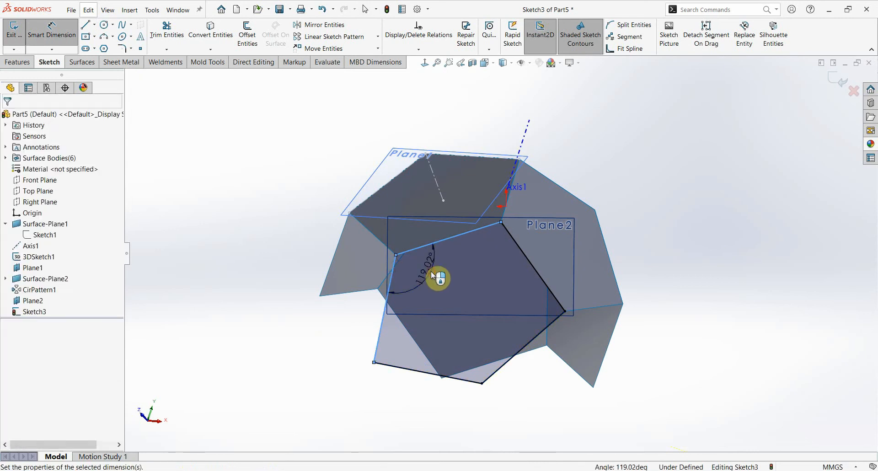
pyautogui.write('108')
pyautogui.press('Return')
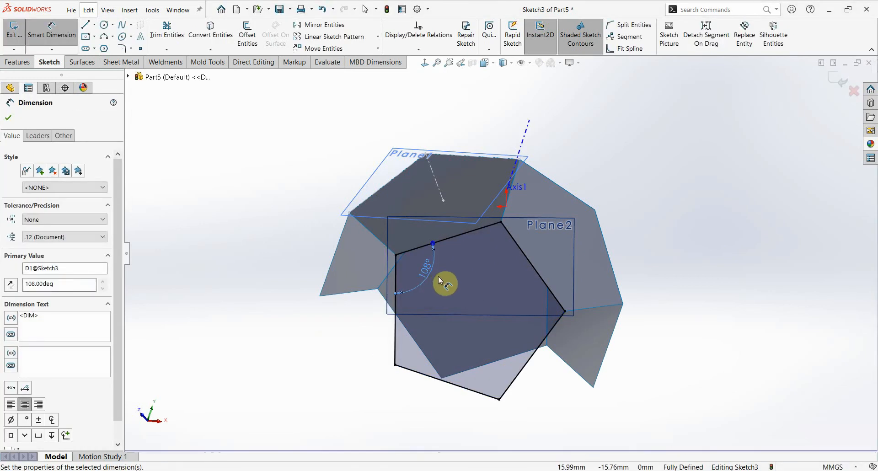
pyautogui.click(712, 277)
pyautogui.click(446, 277)
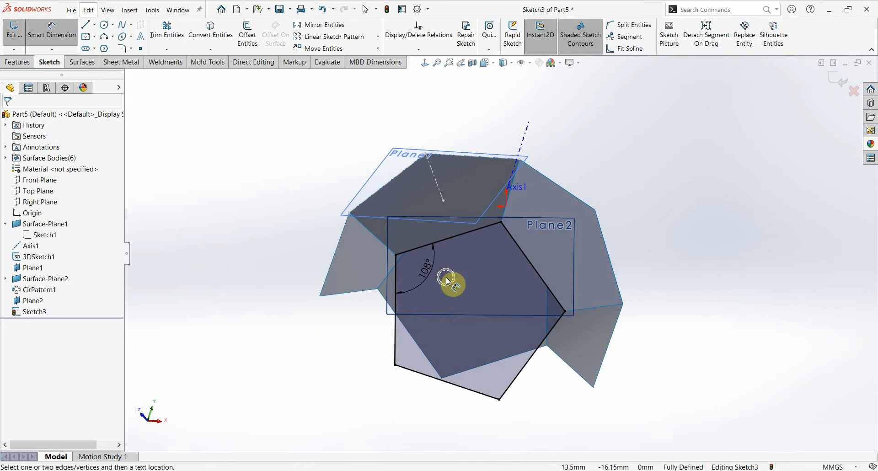
pyautogui.click(840, 80)
# Create a planar surface from the lower-row pentagon sketch.
pyautogui.click(684, 232)
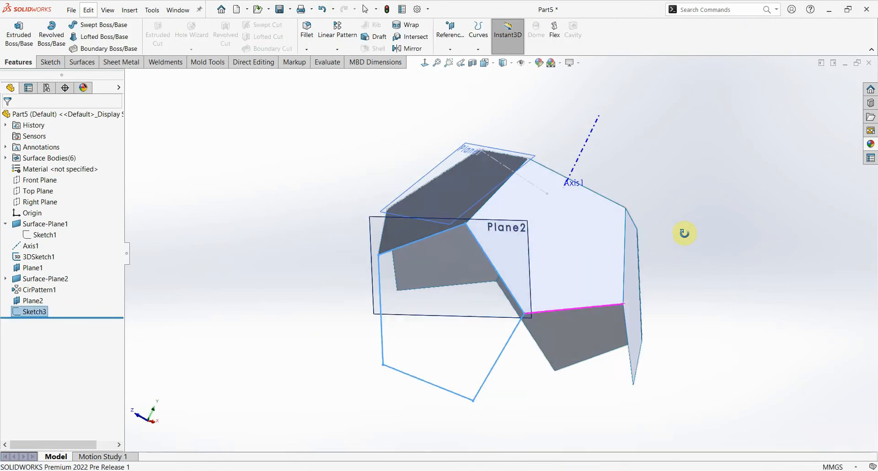
pyautogui.click(76, 66)
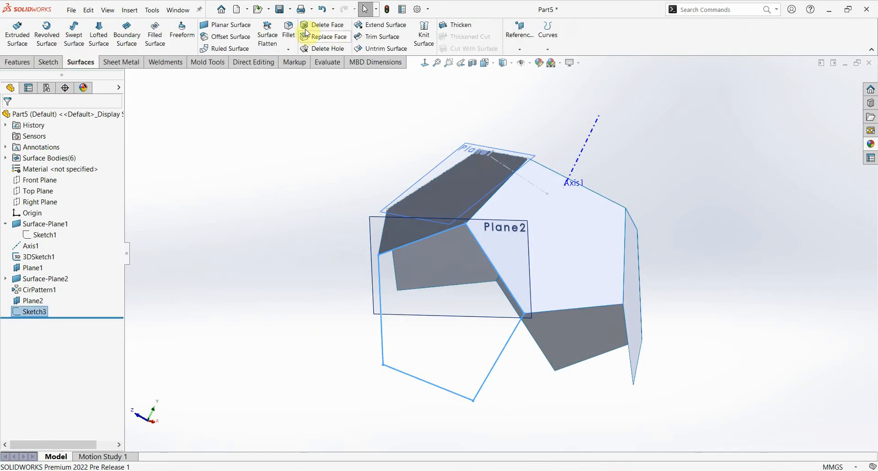
pyautogui.click(225, 27)
pyautogui.moveTo(439, 260)
pyautogui.mouseDown(button='middle')
pyautogui.moveTo(413, 266)
pyautogui.moveTo(448, 298)
pyautogui.mouseUp(button='middle')
pyautogui.click(833, 79)
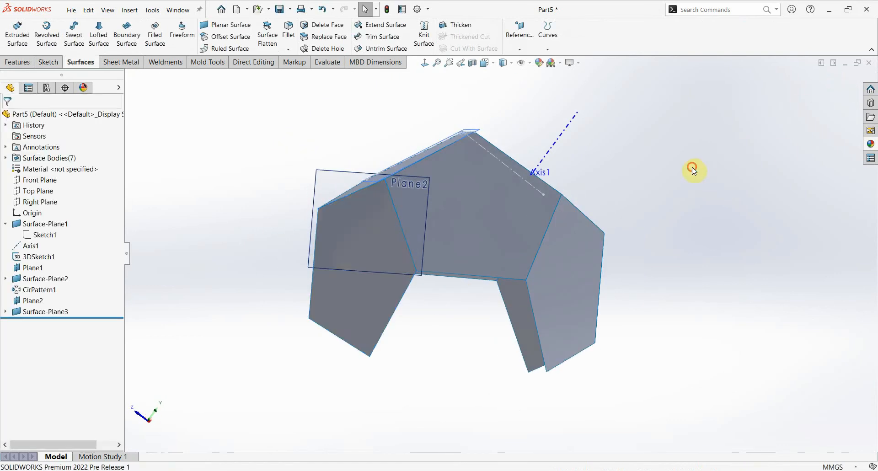
# Circular-pattern the lower-row pentagon surface body around Axis1 with 5 equally spaced instances over 360°.
pyautogui.moveTo(675, 193); pyautogui.dragTo(671, 214, button='middle')
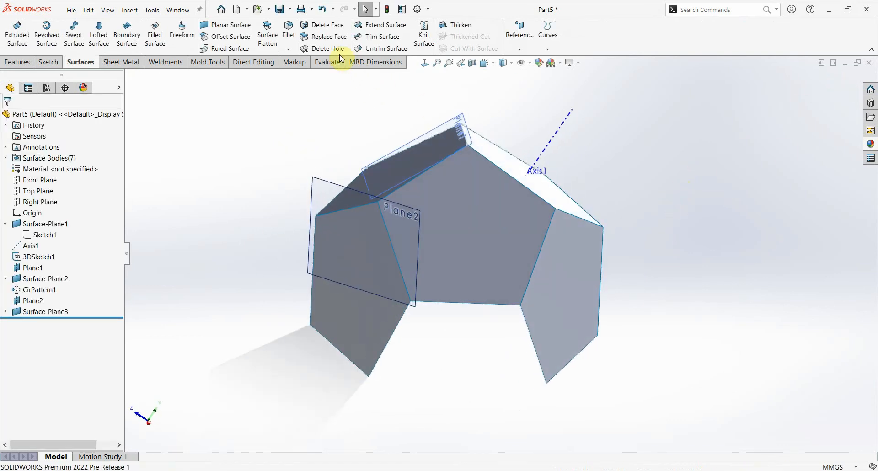
pyautogui.click(19, 63)
pyautogui.click(326, 50)
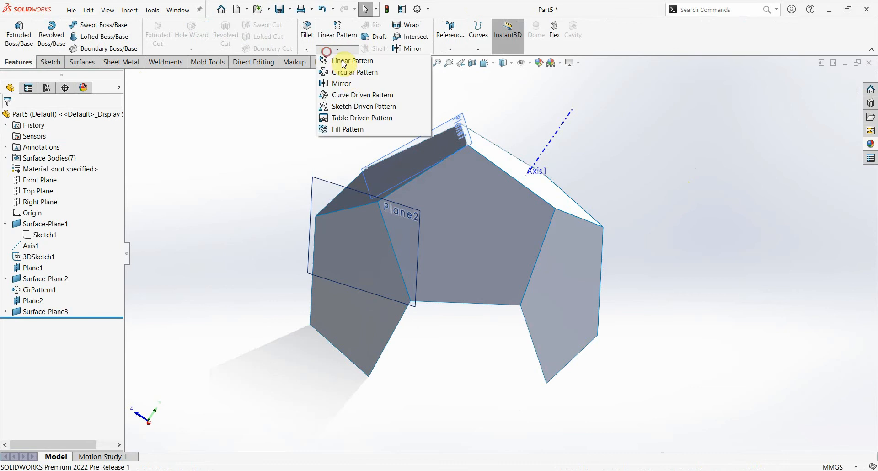
pyautogui.click(346, 73)
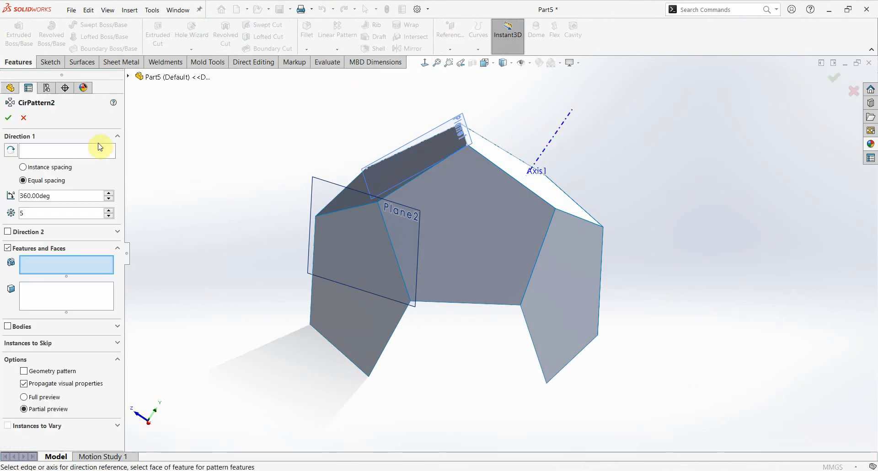
pyautogui.click(97, 150)
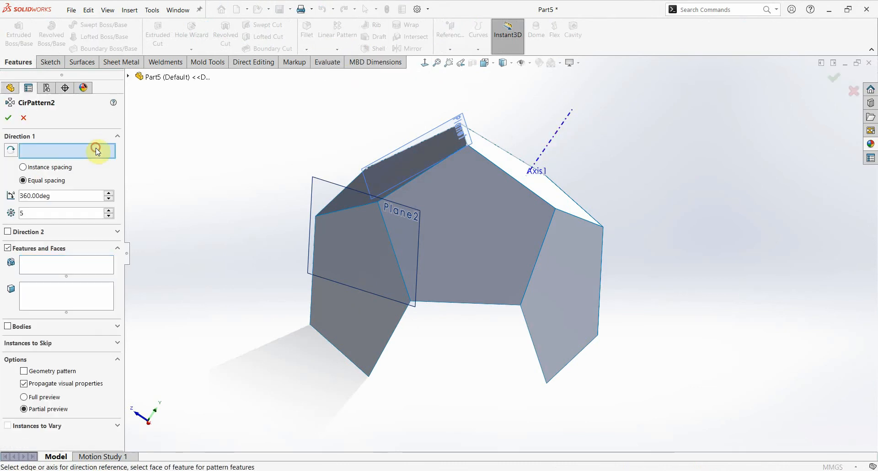
pyautogui.click(559, 136)
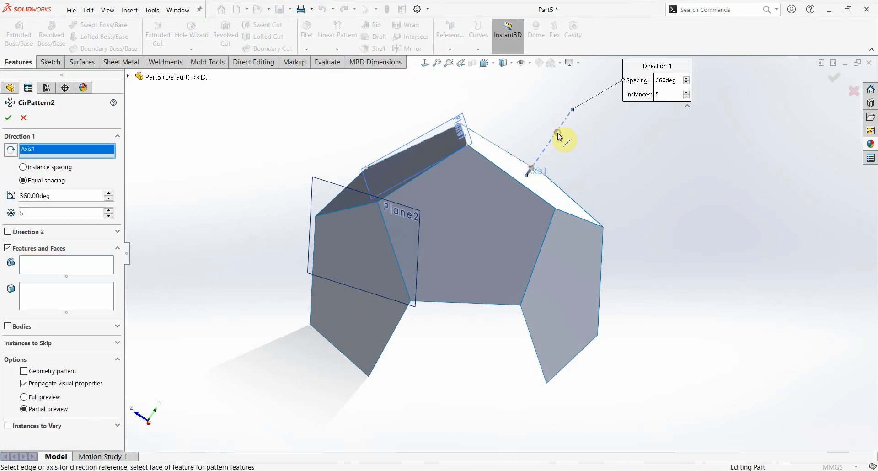
pyautogui.click(8, 327)
pyautogui.click(378, 327)
pyautogui.moveTo(378, 327); pyautogui.dragTo(396, 268, button='middle')
pyautogui.scroll(1, 393, 263)
pyautogui.click(8, 120)
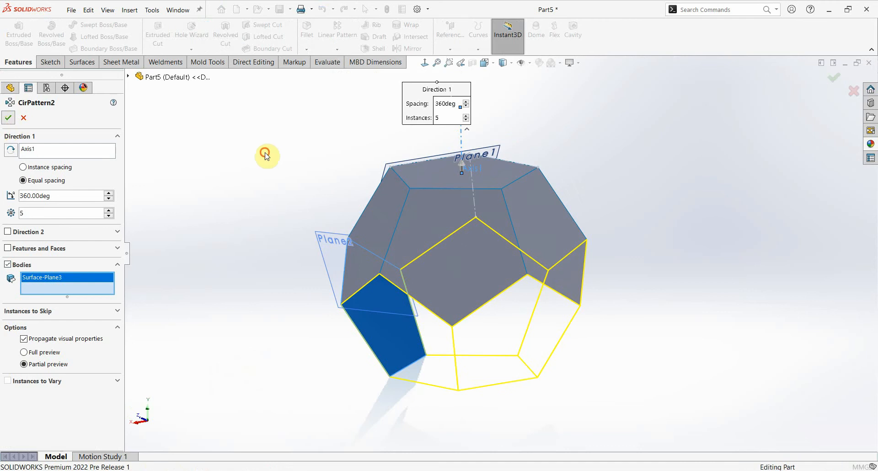
# Close the remaining pentagonal opening with a planar surface bounded by its five open edges.
pyautogui.moveTo(479, 323); pyautogui.dragTo(576, 323, button='middle')
pyautogui.scroll(-2, 549, 304)
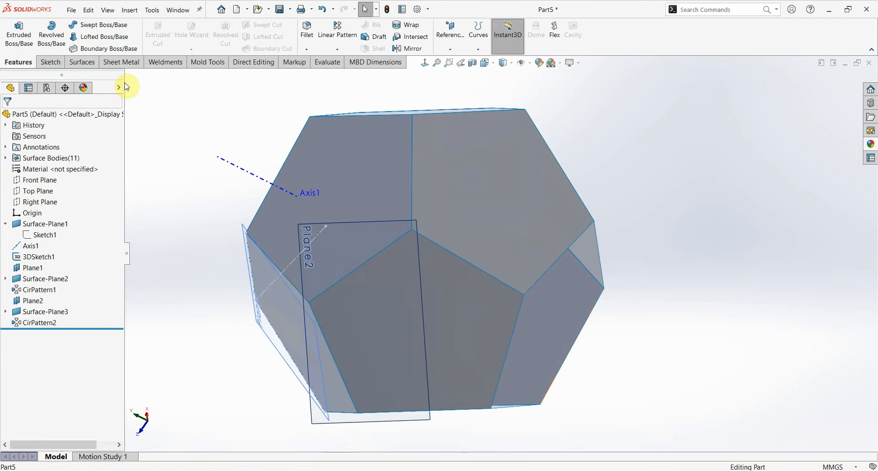
pyautogui.click(81, 62)
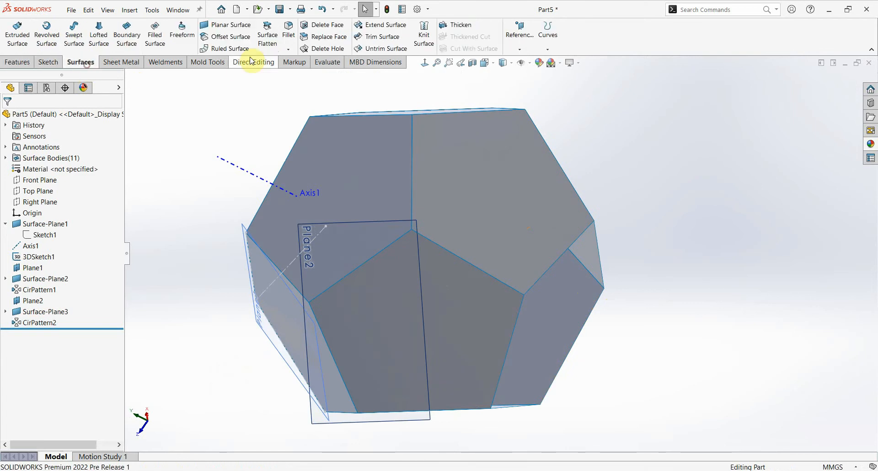
pyautogui.click(232, 26)
pyautogui.click(563, 258)
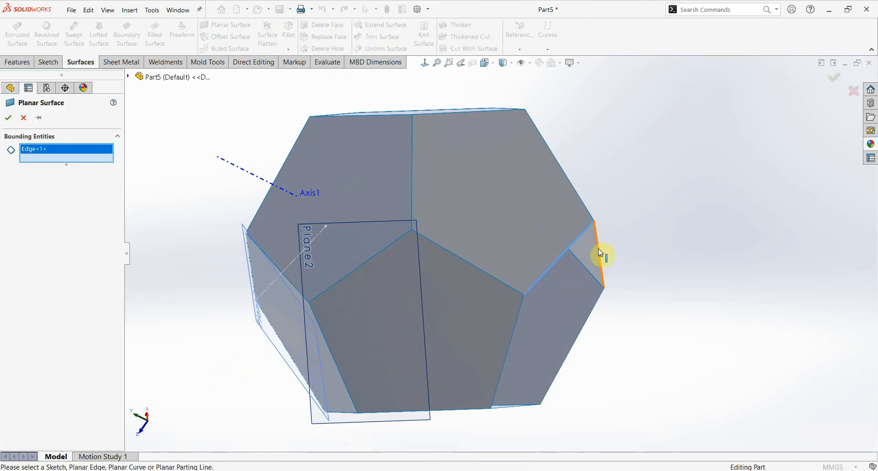
pyautogui.click(599, 250)
pyautogui.click(593, 317)
pyautogui.moveTo(594, 343); pyautogui.dragTo(588, 289, button='middle')
pyautogui.click(508, 421)
pyautogui.click(462, 406)
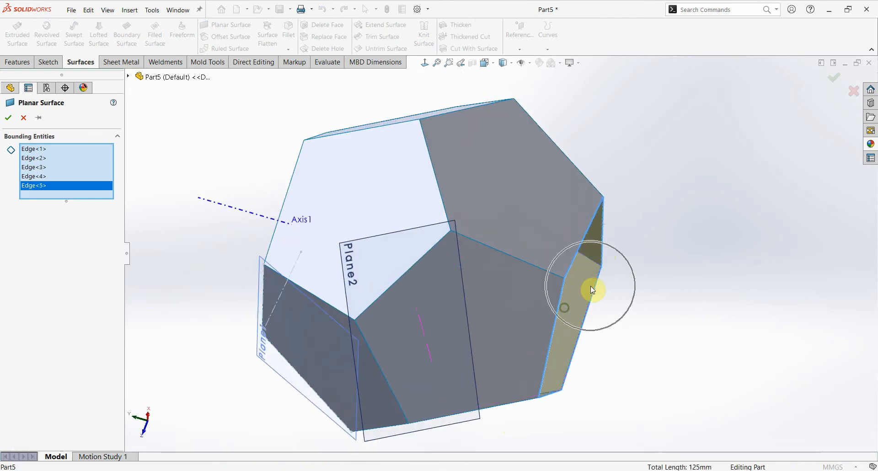
pyautogui.click(7, 118)
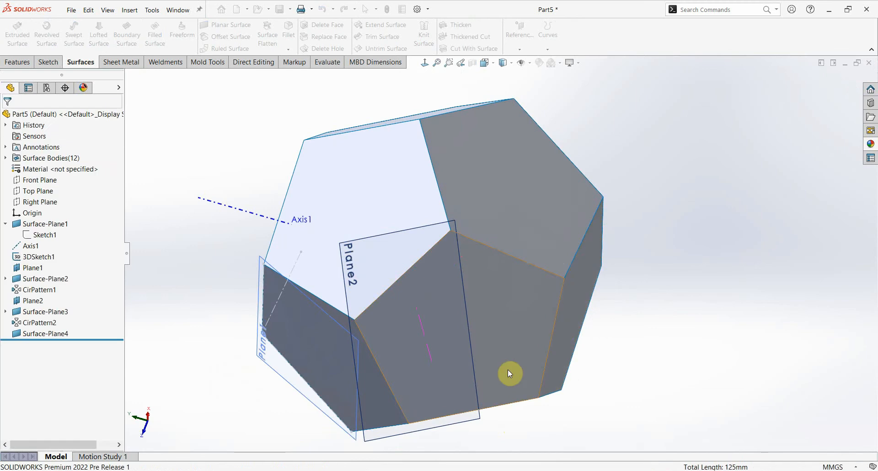
# Hide the reference planes Plane2 and Plane1.
pyautogui.moveTo(509, 370); pyautogui.dragTo(630, 187, button='middle')
pyautogui.moveTo(529, 322); pyautogui.dragTo(549, 217, button='middle')
pyautogui.click(508, 204)
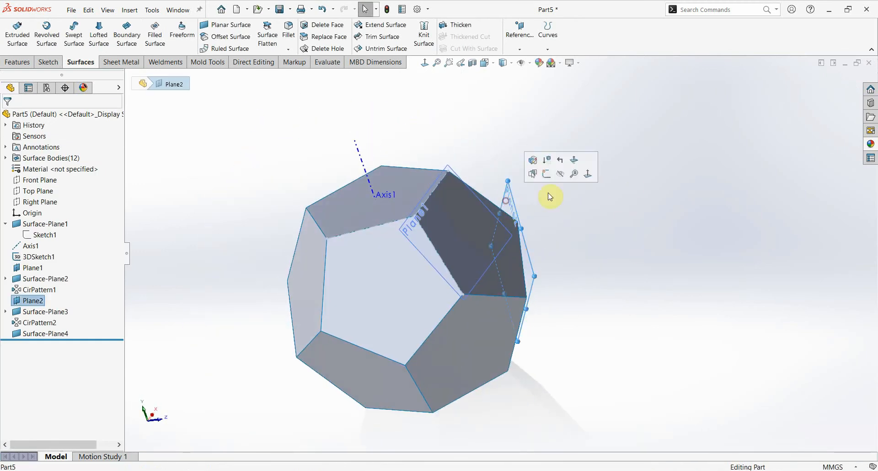
pyautogui.click(562, 175)
pyautogui.click(490, 215)
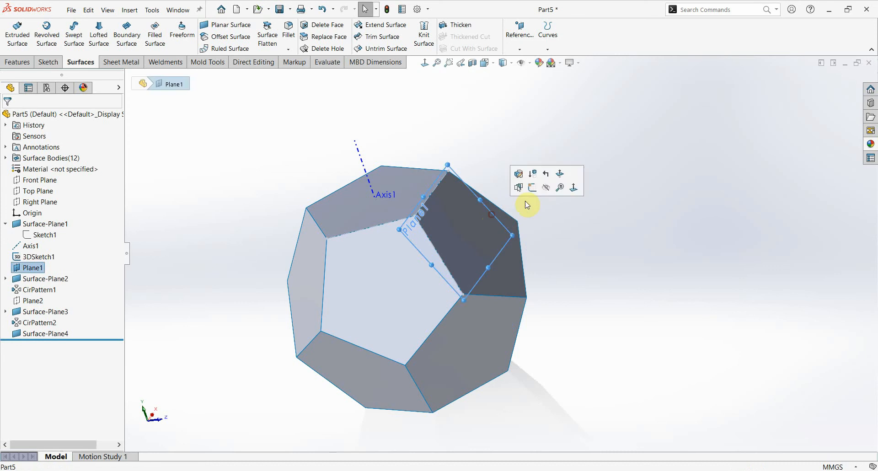
pyautogui.click(545, 188)
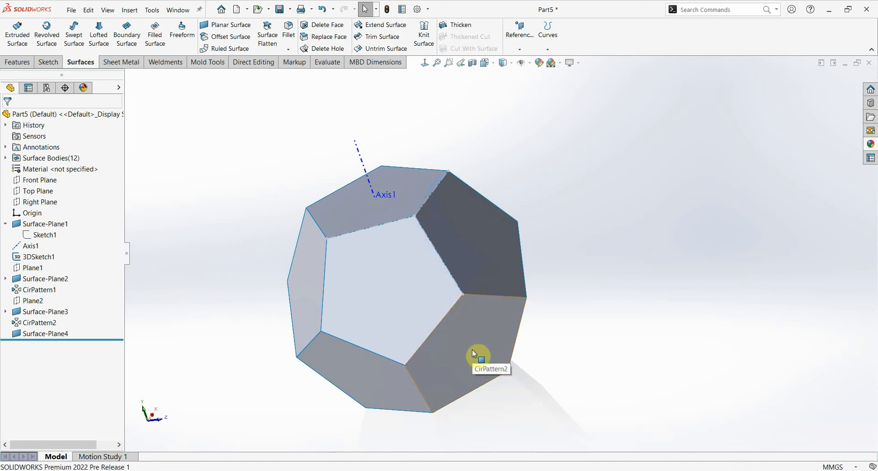
# Knit all twelve pentagonal surfaces together with solid creation and entity merging enabled.
pyautogui.click(430, 44)
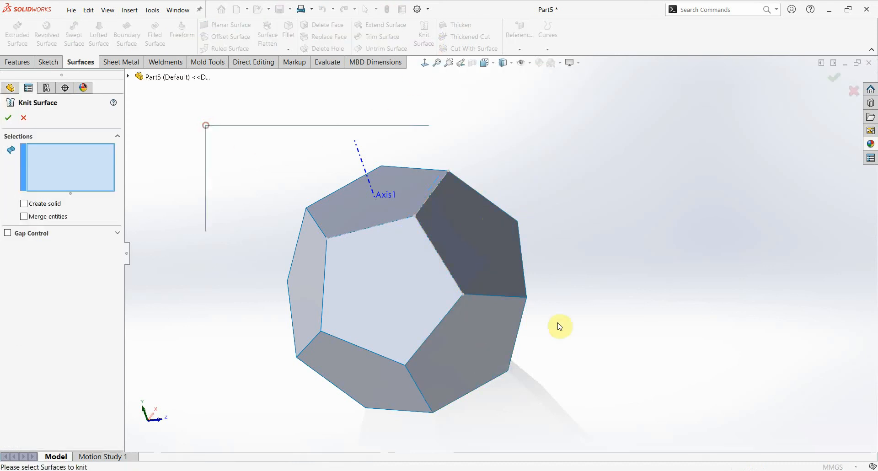
pyautogui.moveTo(559, 325); pyautogui.dragTo(633, 439)
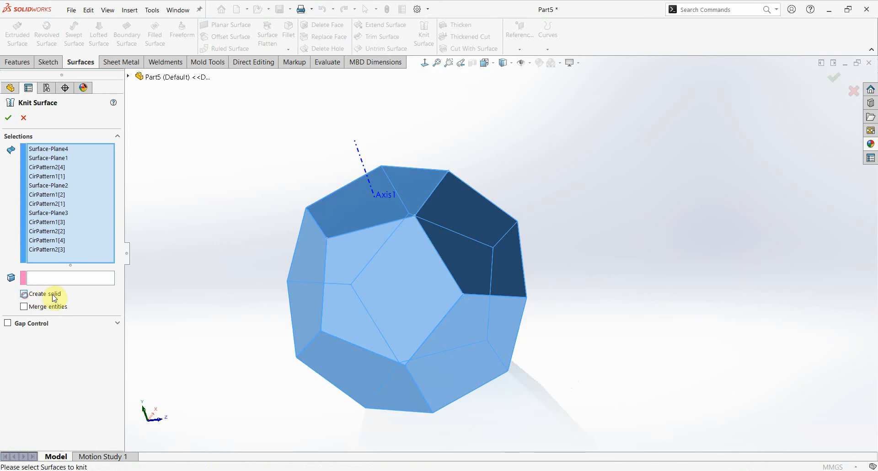
pyautogui.moveTo(421, 367); pyautogui.dragTo(473, 239, button='middle')
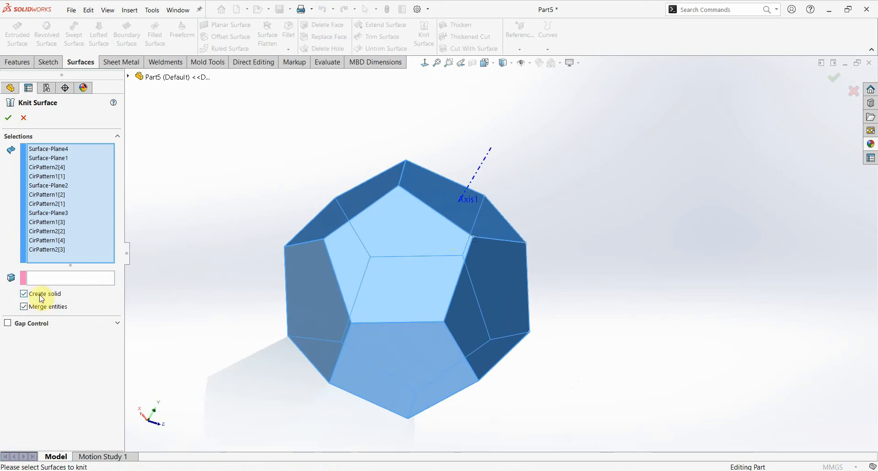
pyautogui.click(8, 116)
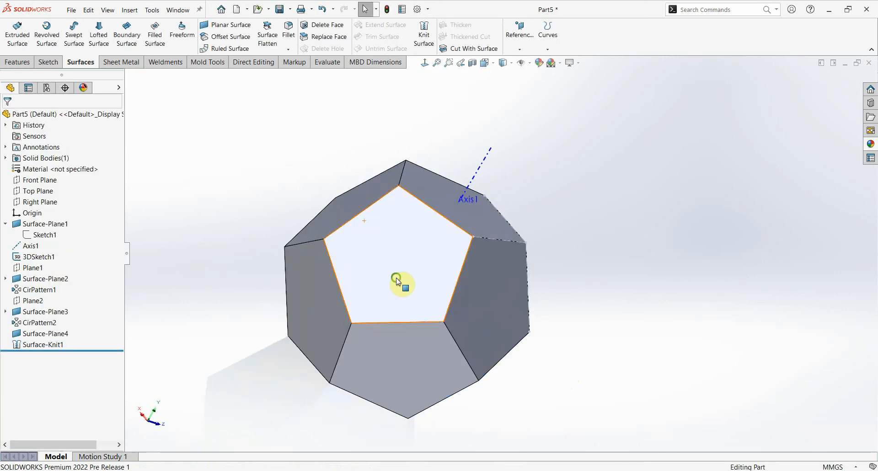
# Inspect the interior of the knitted dodecahedron with a temporary section view, moving the cutting plane through it.
pyautogui.moveTo(401, 284); pyautogui.dragTo(352, 150, button='middle')
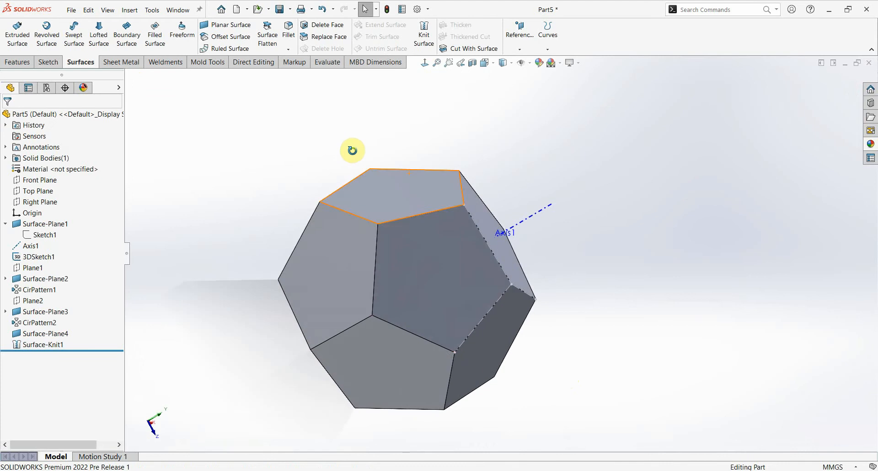
pyautogui.click(472, 63)
pyautogui.moveTo(428, 326); pyautogui.dragTo(412, 314)
pyautogui.moveTo(442, 276); pyautogui.dragTo(367, 238)
pyautogui.moveTo(366, 238); pyautogui.dragTo(430, 293, button='middle')
pyautogui.click(28, 118)
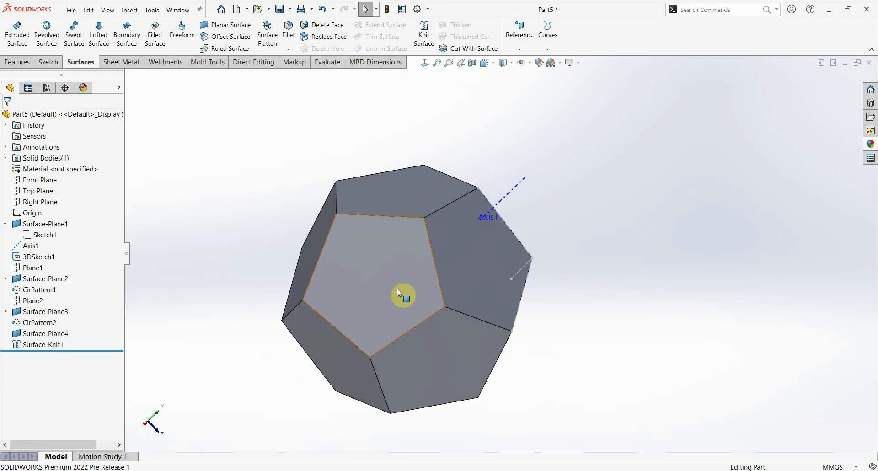
# Start a sketch on a lower-row pentagonal face and draw three centerlines from its corners to the midpoints of the opposite edges.
pyautogui.moveTo(396, 289); pyautogui.dragTo(411, 270, button='middle')
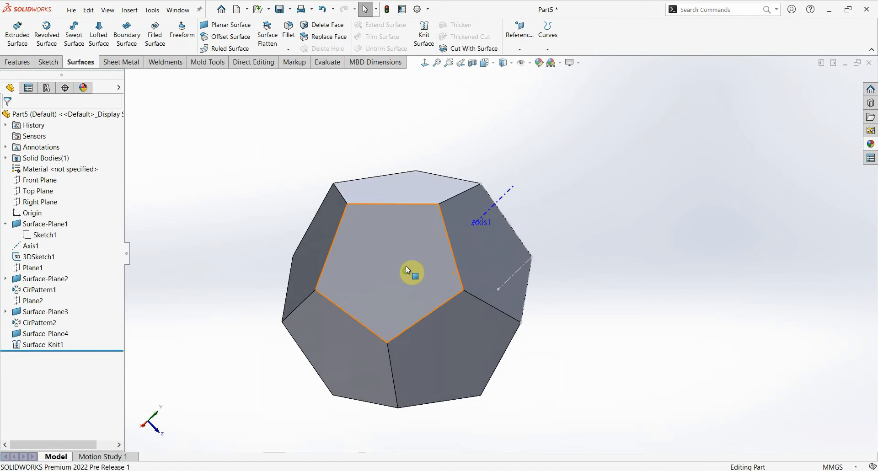
pyautogui.click(411, 271)
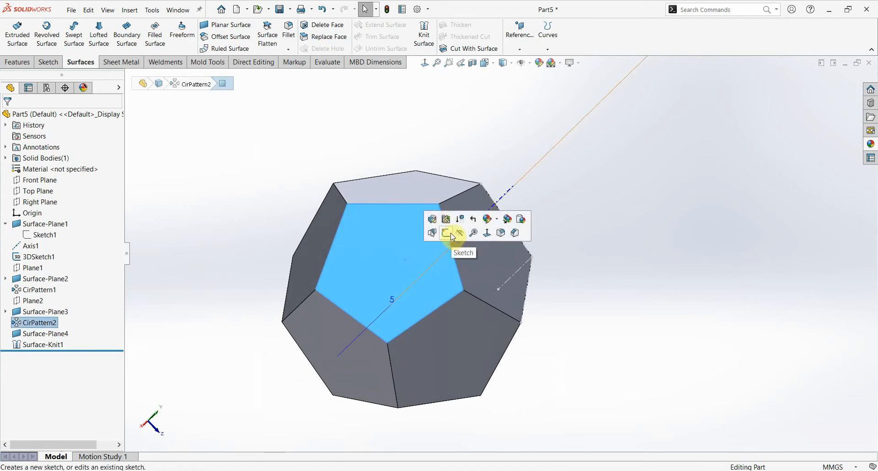
pyautogui.click(451, 235)
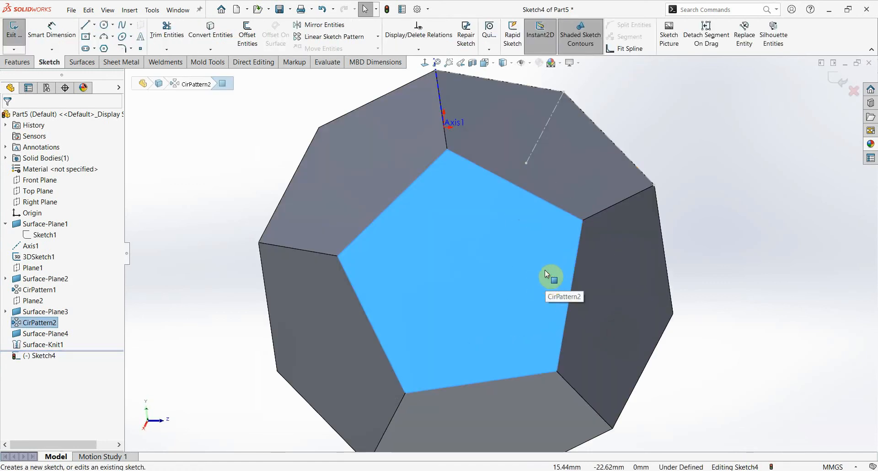
pyautogui.click(94, 26)
pyautogui.click(99, 49)
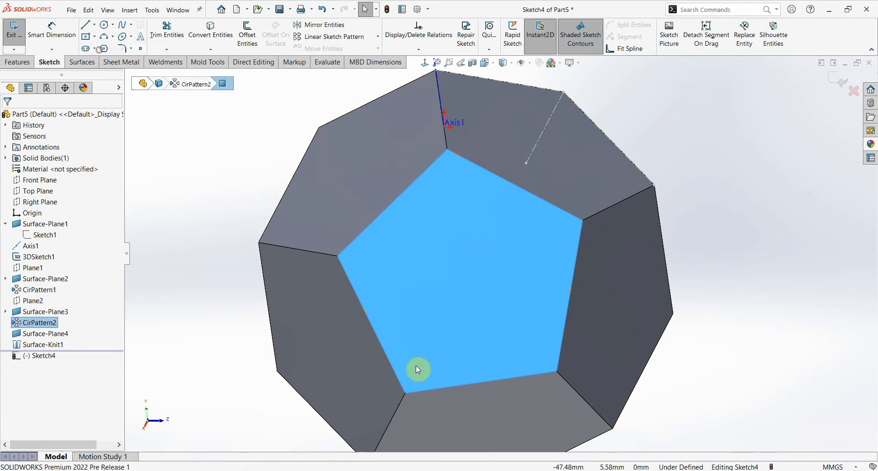
pyautogui.click(405, 393)
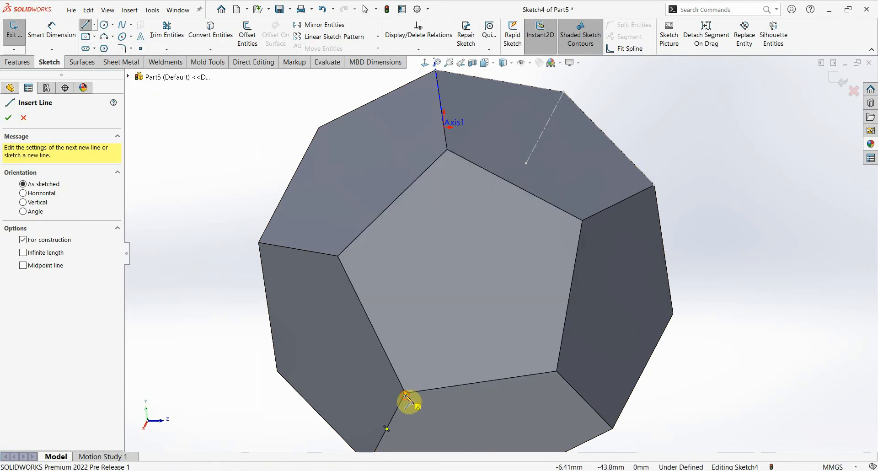
pyautogui.doubleClick(515, 185)
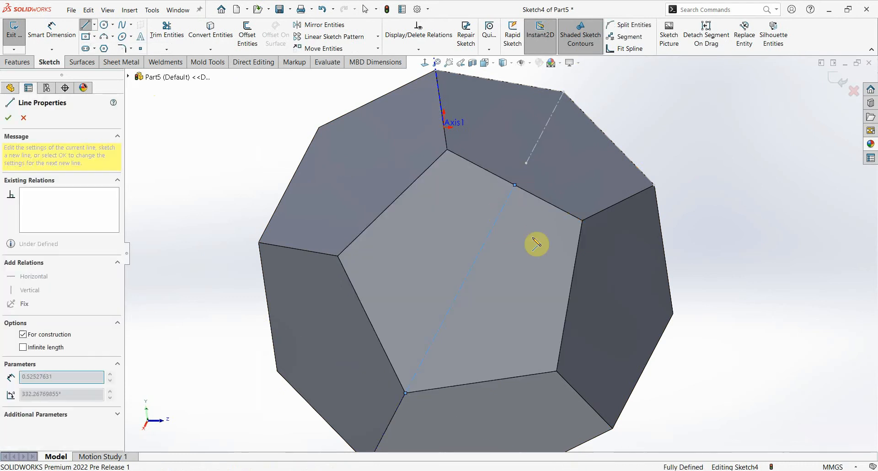
pyautogui.click(339, 256)
pyautogui.doubleClick(569, 295)
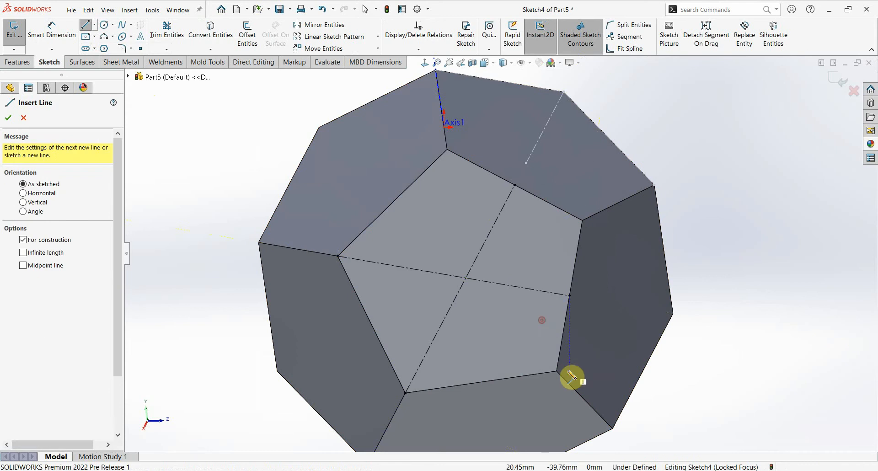
pyautogui.click(557, 371)
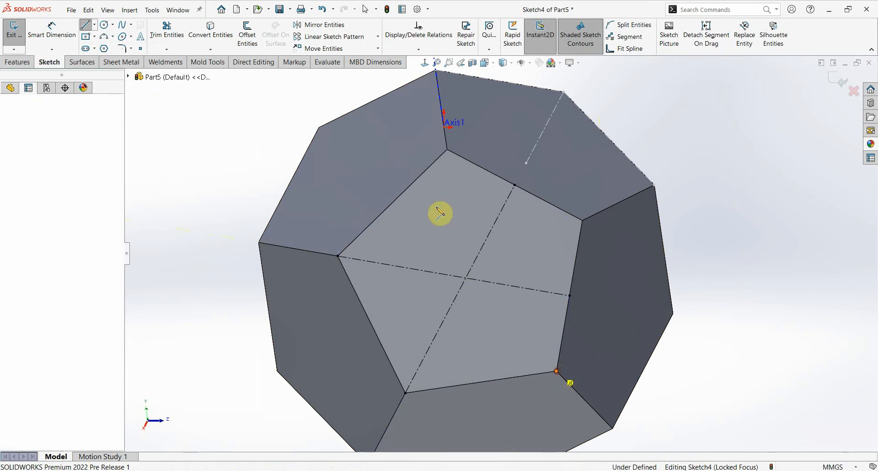
pyautogui.doubleClick(392, 203)
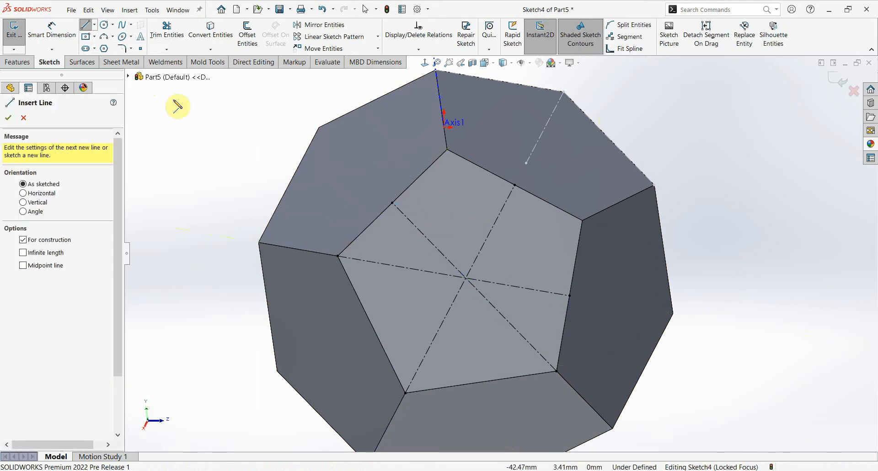
# Draw two solid lines across the pentagonal face, starting on the same edge on either side of its midpoint and ending on different edges.
pyautogui.click(87, 26)
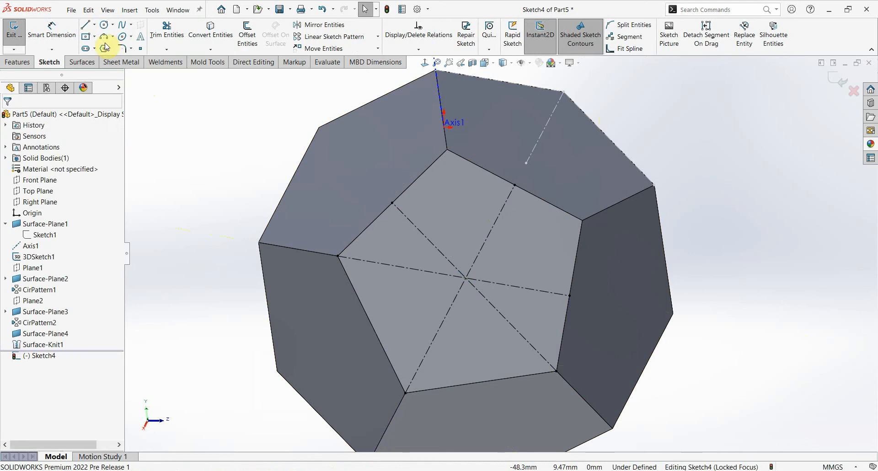
pyautogui.click(84, 25)
pyautogui.click(499, 178)
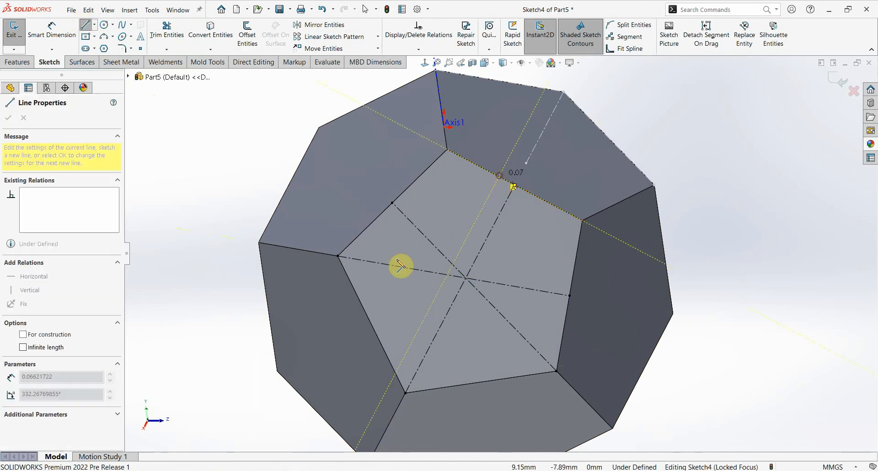
pyautogui.doubleClick(366, 313)
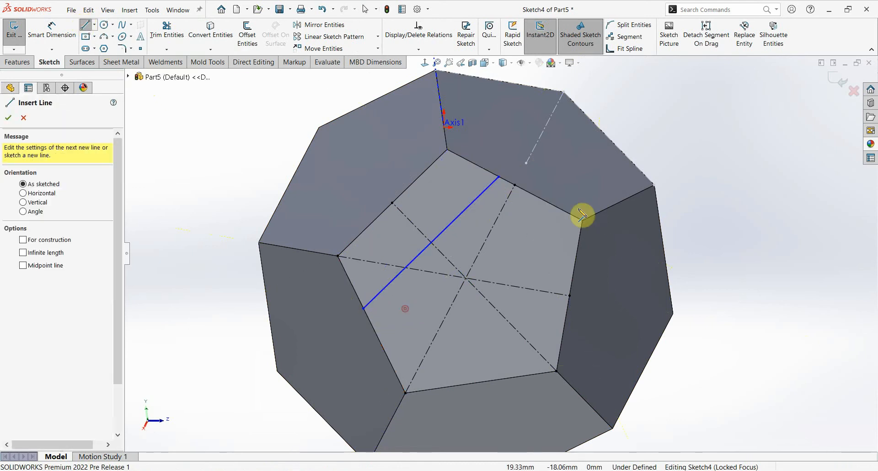
pyautogui.click(533, 196)
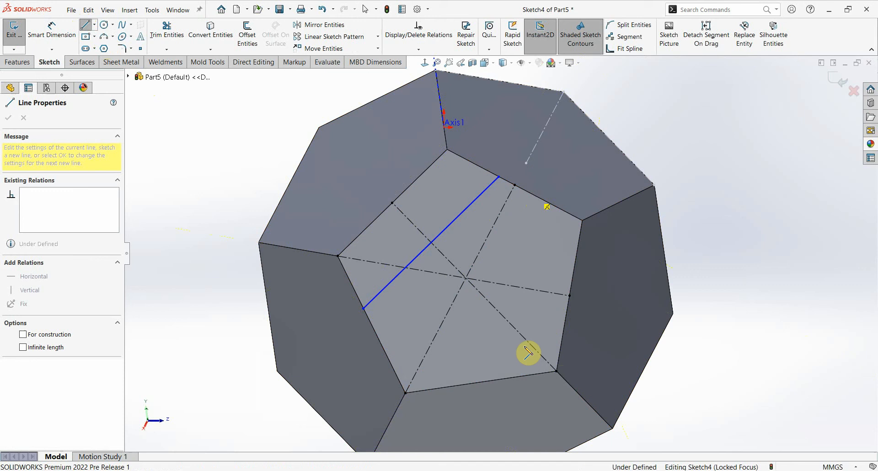
pyautogui.click(518, 376)
pyautogui.press('Escape')
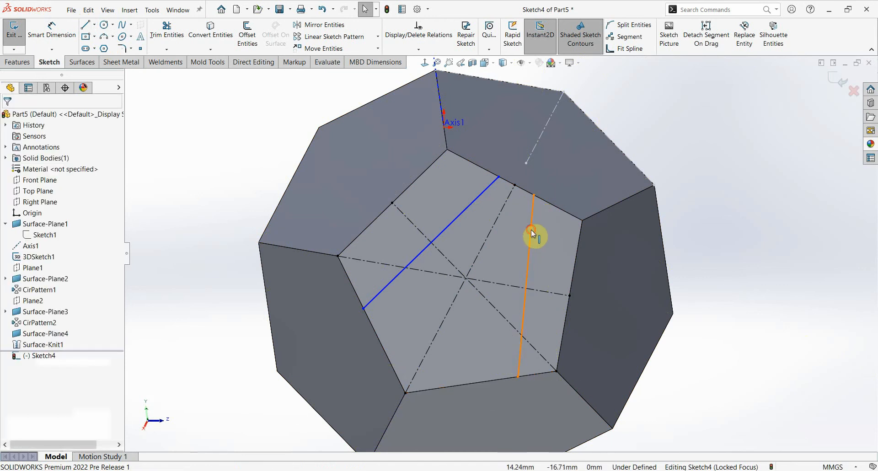
# Make the two solid lines symmetric about the centerline that runs between them.
pyautogui.click(530, 235)
pyautogui.keyDown('ctrl'); pyautogui.click(474, 199); pyautogui.keyUp('ctrl')
pyautogui.keyDown('ctrl'); pyautogui.click(497, 216); pyautogui.keyUp('ctrl')
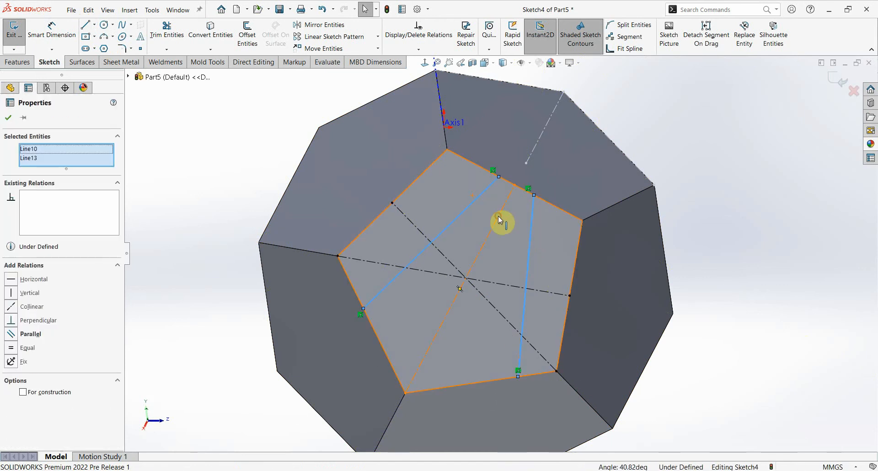
pyautogui.click(594, 175)
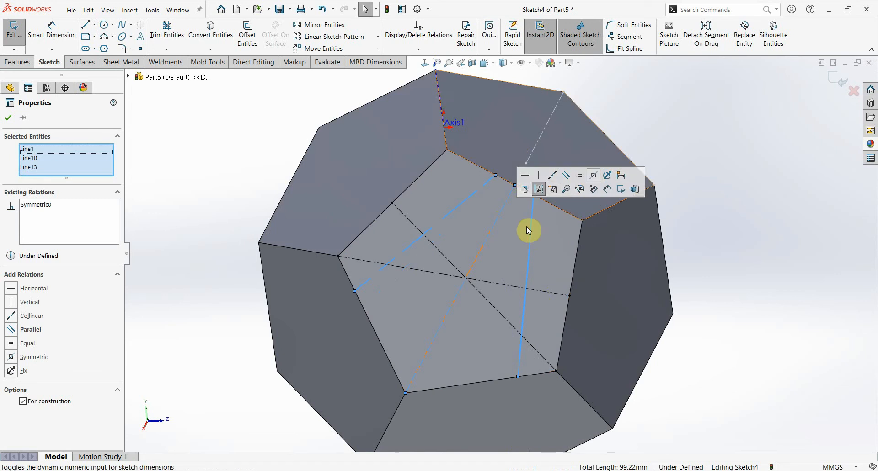
pyautogui.click(818, 222)
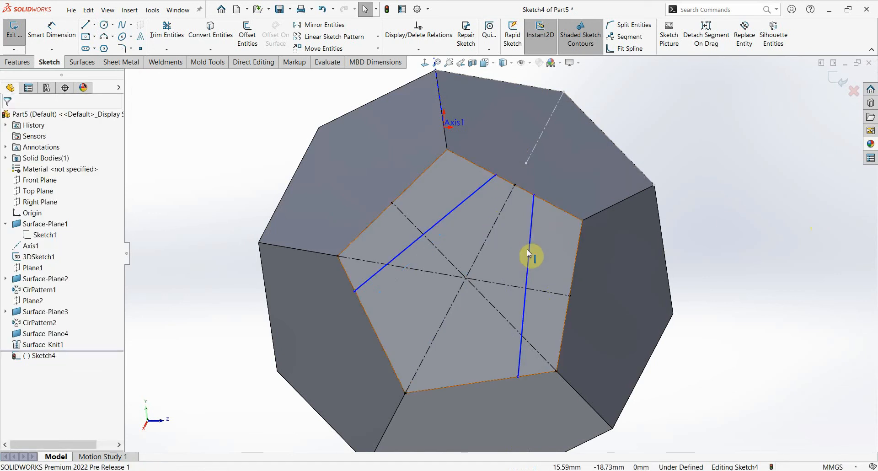
# Make the right-hand solid line parallel to the pentagon's adjacent right edge.
pyautogui.click(529, 252)
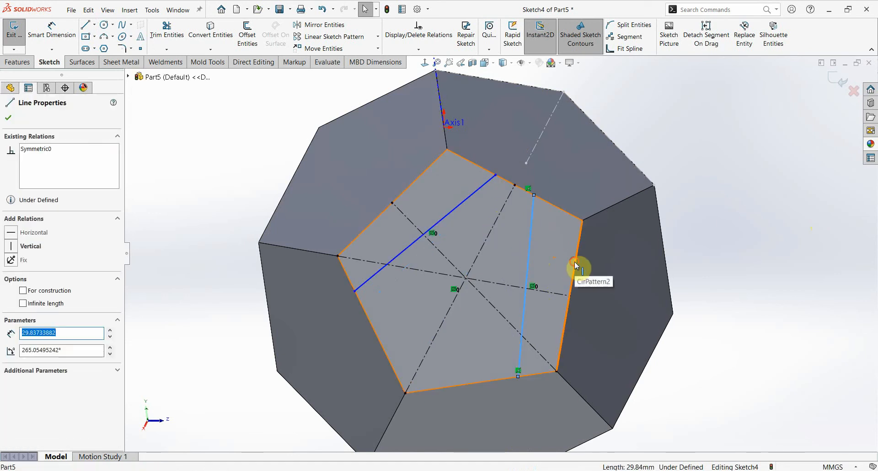
pyautogui.keyDown('ctrl'); pyautogui.click(575, 262); pyautogui.keyUp('ctrl')
pyautogui.click(642, 224)
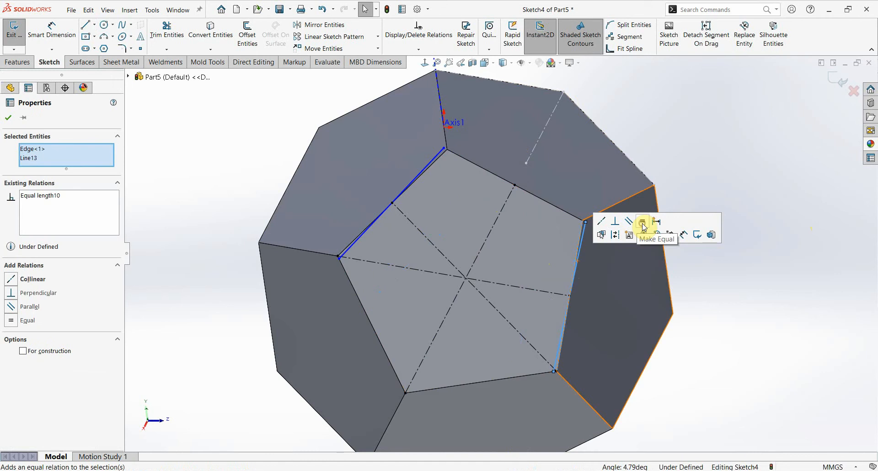
pyautogui.hotkey('ctrl', 'z')
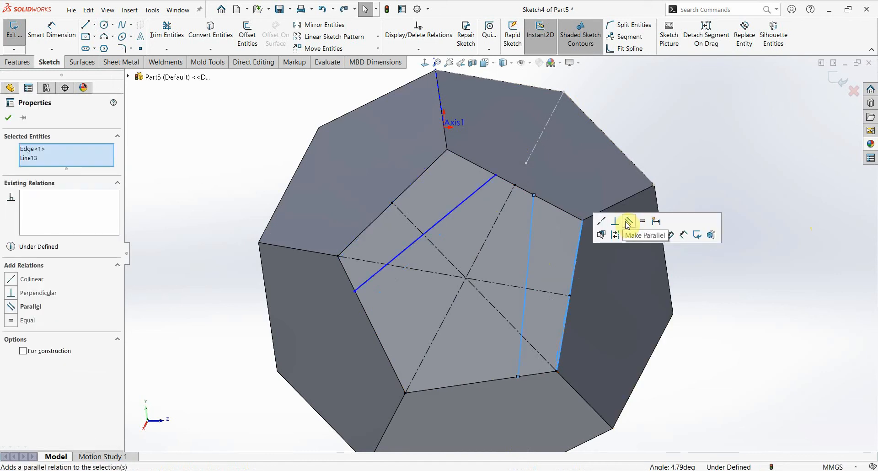
pyautogui.click(628, 222)
pyautogui.click(704, 282)
pyautogui.click(467, 201)
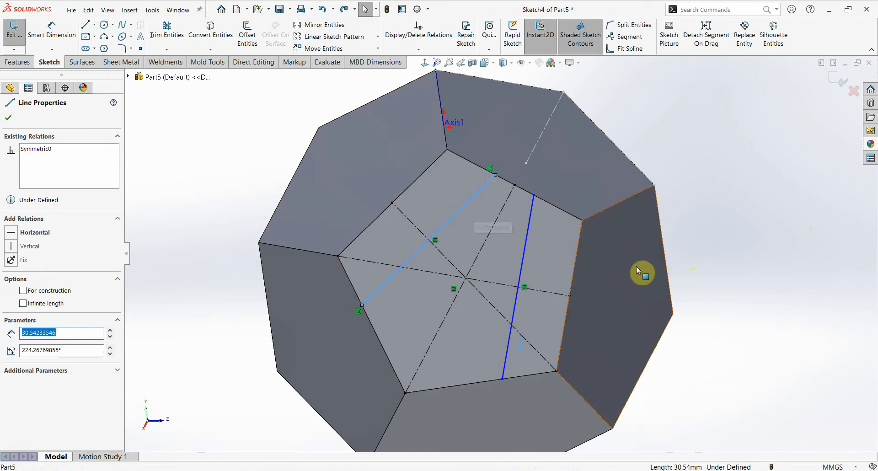
pyautogui.click(707, 243)
# Dimension the distance between the two lines' endpoints on the pentagon's upper-right edge as 4.5 mm.
pyautogui.moveTo(729, 288); pyautogui.dragTo(710, 170, button='right')
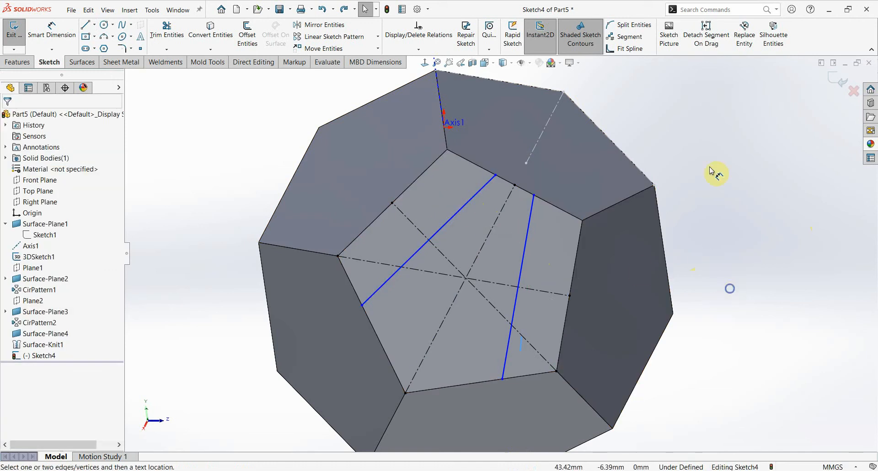
pyautogui.click(534, 197)
pyautogui.click(495, 179)
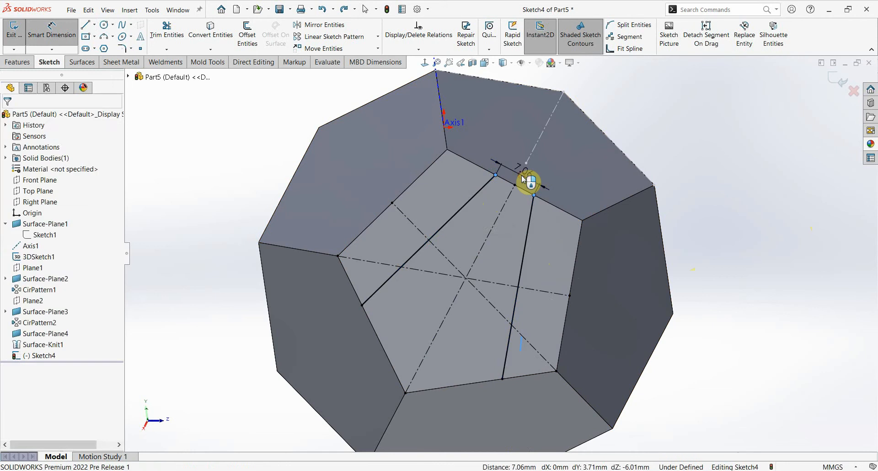
pyautogui.click(528, 180)
pyautogui.write('4.5')
pyautogui.press('Return')
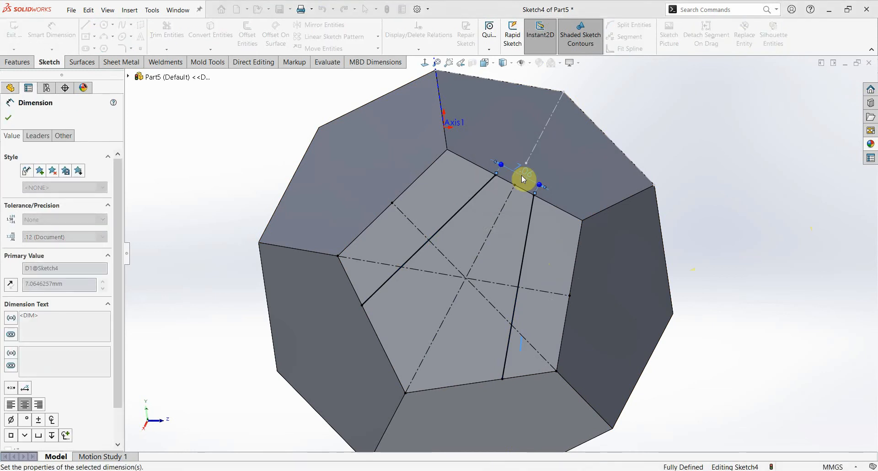
pyautogui.click(745, 203)
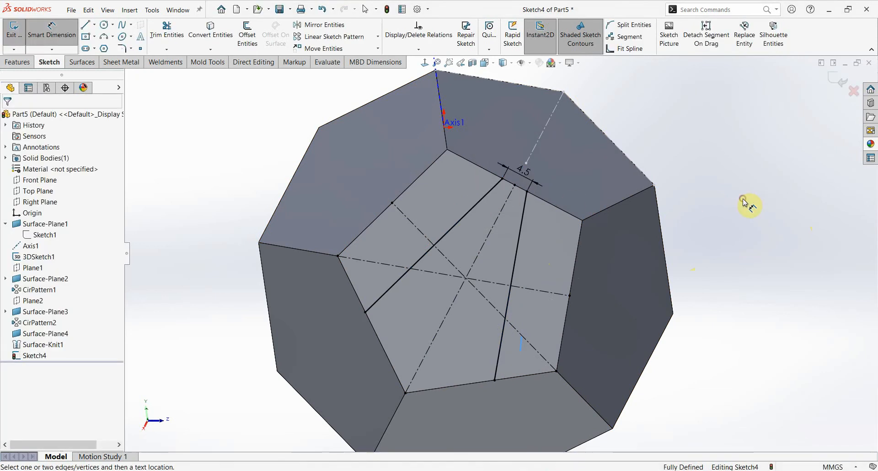
# Draw two lines from the pentagon's upper-left edge, starting either side of its midpoint, one to the bottom edge and one to the right edge.
pyautogui.click(86, 25)
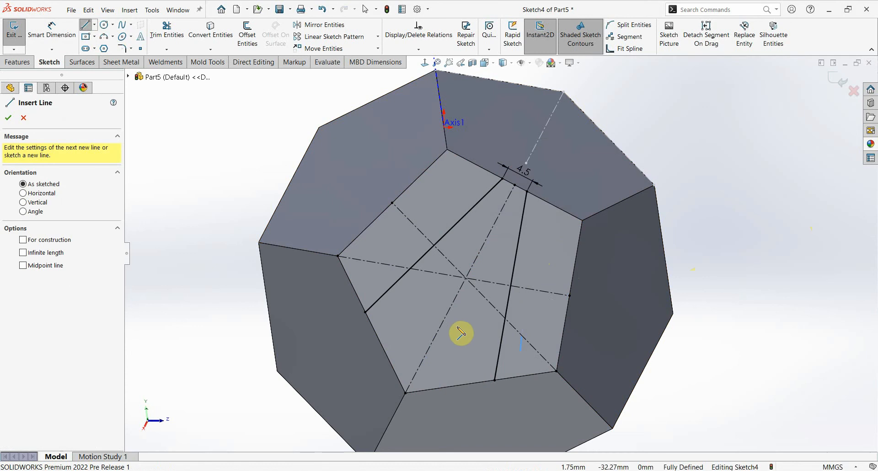
pyautogui.click(387, 209)
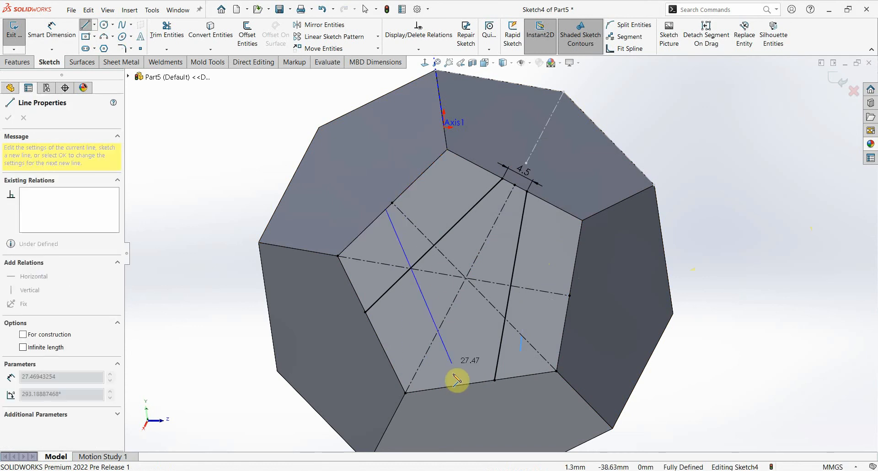
pyautogui.doubleClick(453, 386)
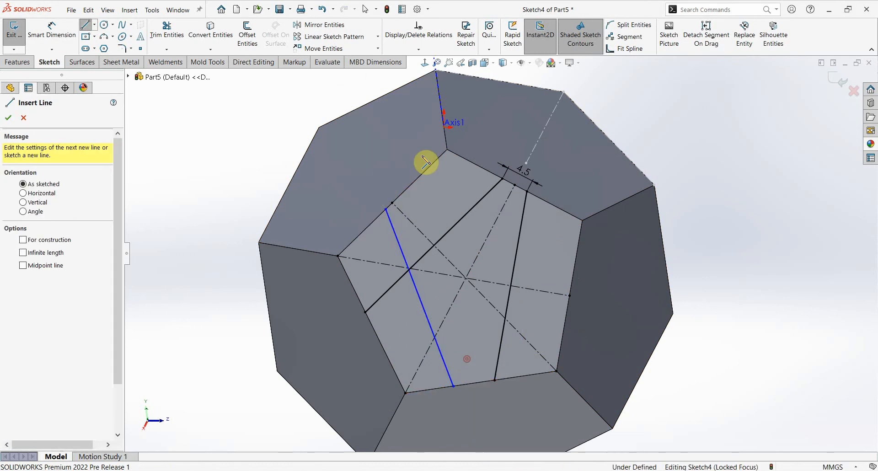
pyautogui.click(412, 184)
pyautogui.doubleClick(577, 249)
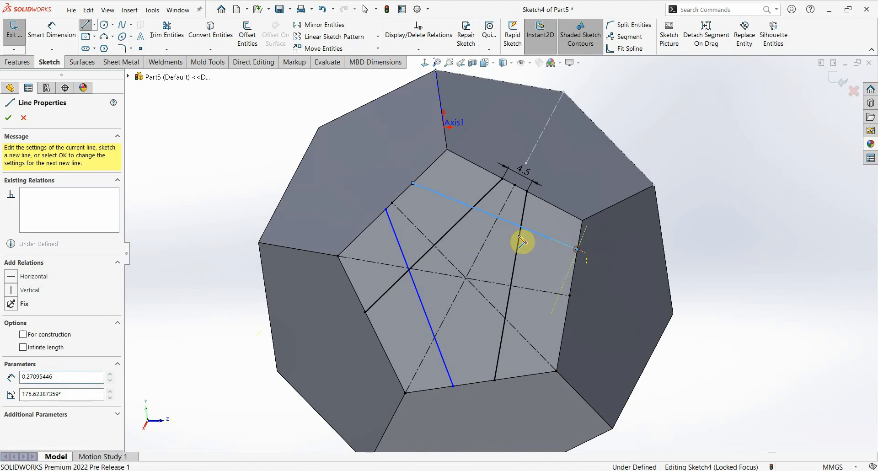
pyautogui.press('Escape')
# Make the two lines from the upper-left edge symmetric about the centerline starting at that edge's midpoint.
pyautogui.click(437, 193)
pyautogui.keyDown('ctrl'); pyautogui.click(396, 239); pyautogui.keyUp('ctrl')
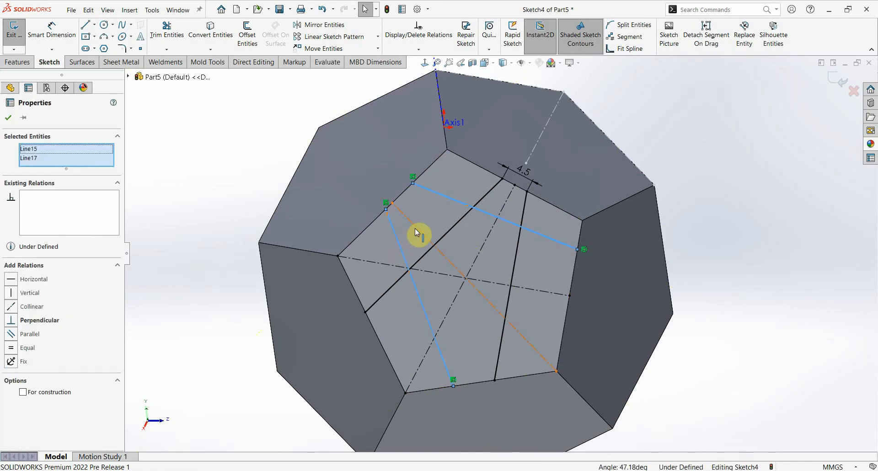
pyautogui.keyDown('ctrl'); pyautogui.click(416, 231); pyautogui.keyUp('ctrl')
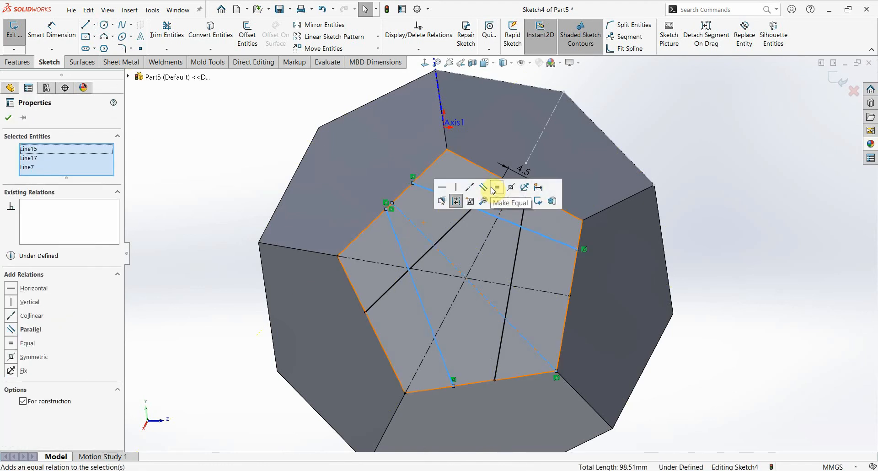
pyautogui.click(511, 187)
pyautogui.click(695, 239)
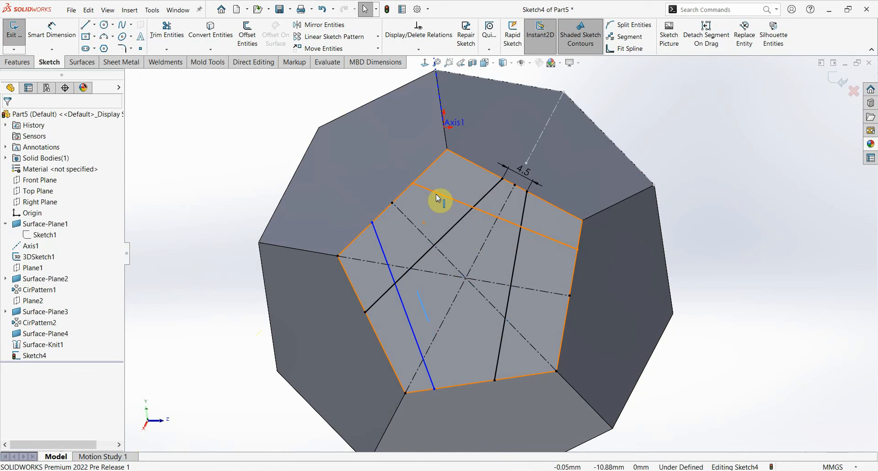
# Make the upper of these two lines parallel to the pentagon's upper-right edge.
pyautogui.click(440, 195)
pyautogui.keyDown('ctrl'); pyautogui.click(470, 162); pyautogui.keyUp('ctrl')
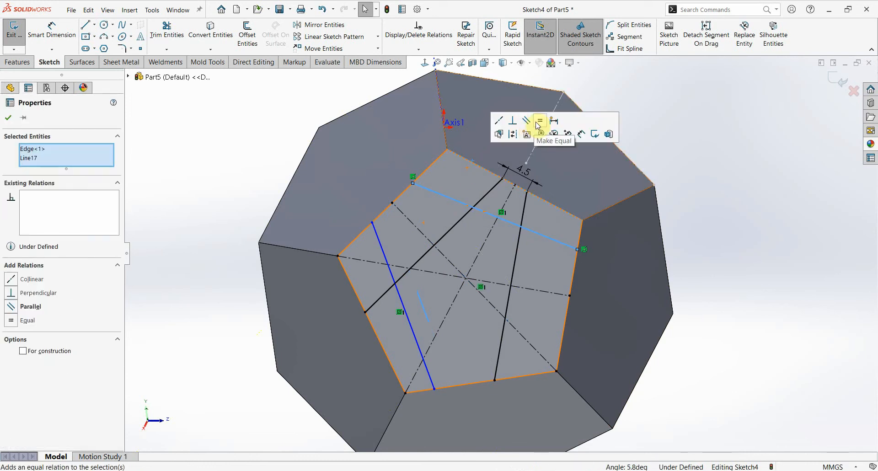
pyautogui.click(746, 243)
# Dimension the distance between the two line endpoints on the pentagon's upper-left edge as 4.5 mm.
pyautogui.moveTo(732, 314); pyautogui.dragTo(733, 299, button='right')
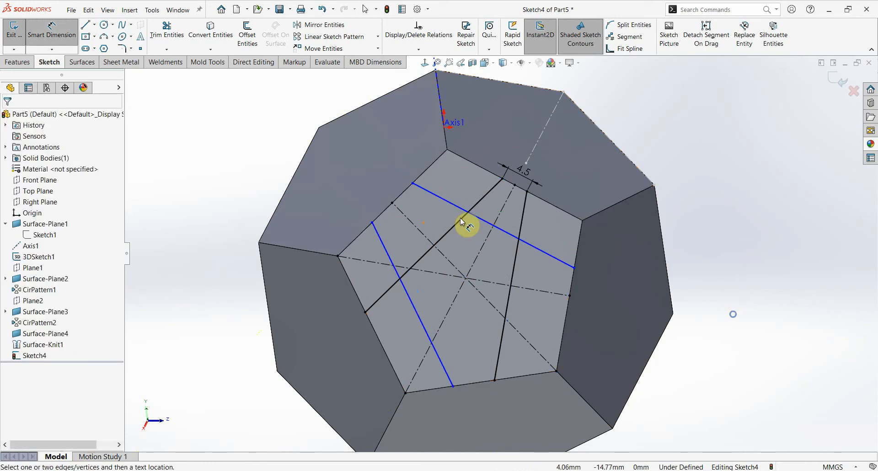
pyautogui.click(412, 184)
pyautogui.click(371, 222)
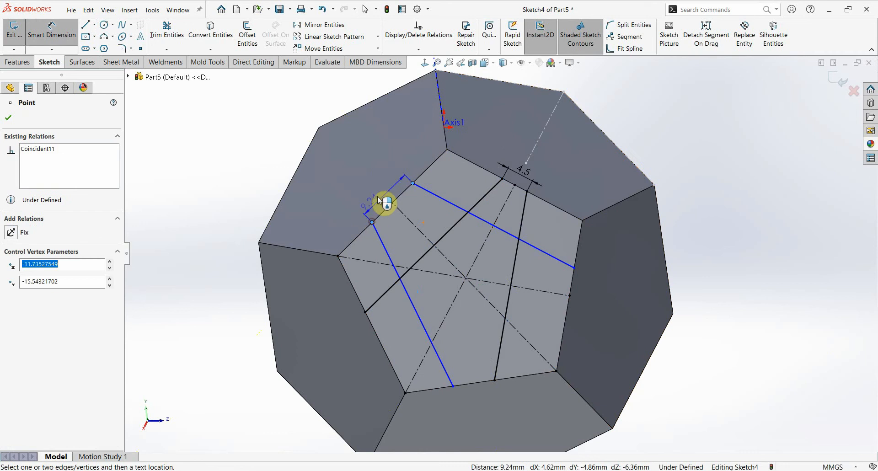
pyautogui.click(380, 199)
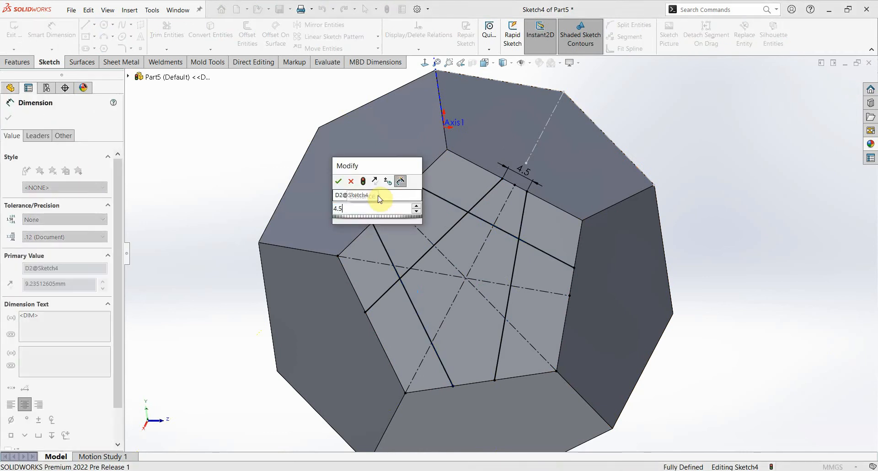
pyautogui.press('Return')
pyautogui.click(684, 194)
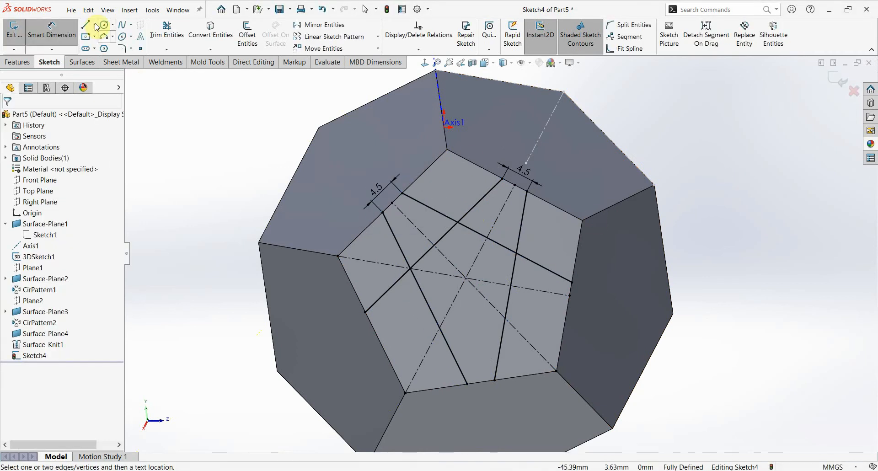
# Draw a fifth line across the pentagon from its right edge, just below the midpoint, to its lower-left edge.
pyautogui.click(86, 25)
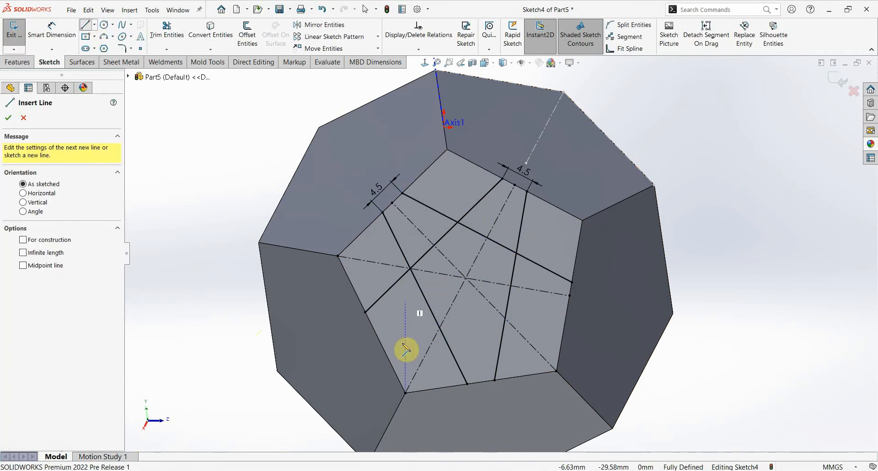
pyautogui.click(568, 312)
pyautogui.click(376, 331)
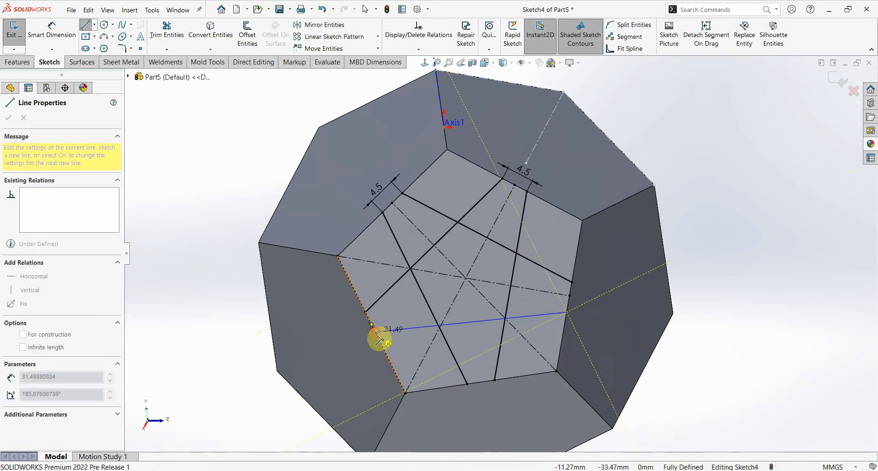
pyautogui.press('Escape')
# Make the fifth line symmetric to the line ending higher on the right edge, about the centerline between them.
pyautogui.click(540, 292)
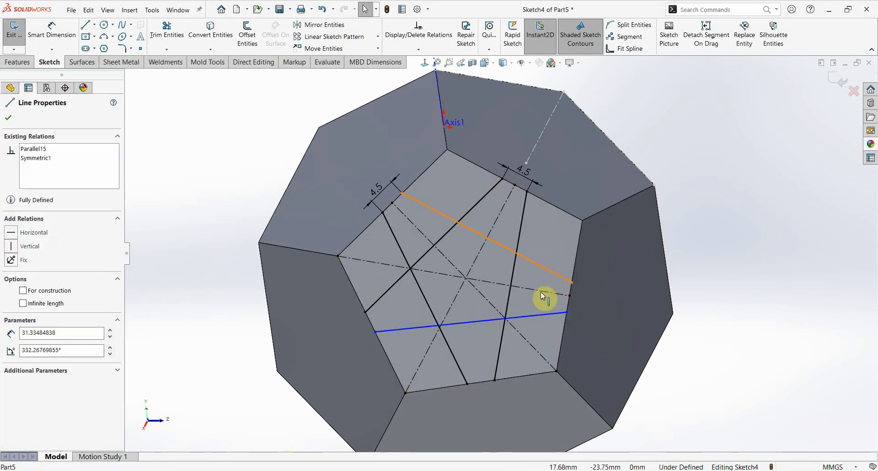
pyautogui.keyDown('ctrl'); pyautogui.click(543, 315); pyautogui.keyUp('ctrl')
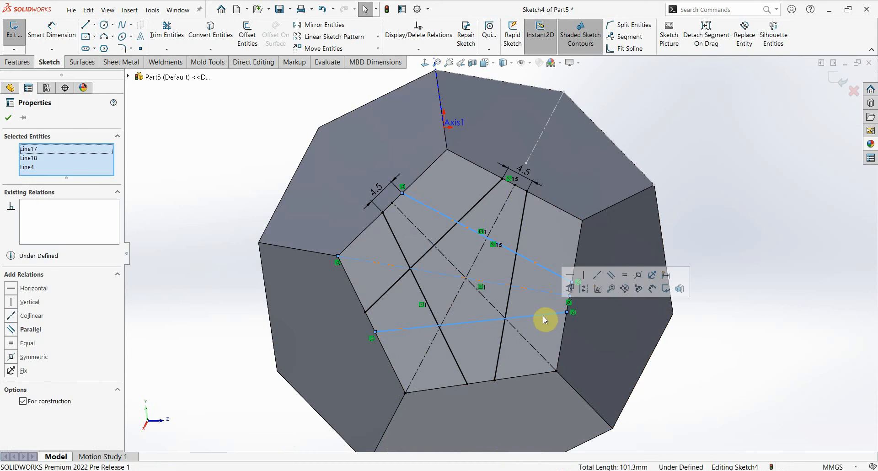
pyautogui.click(638, 274)
pyautogui.click(736, 223)
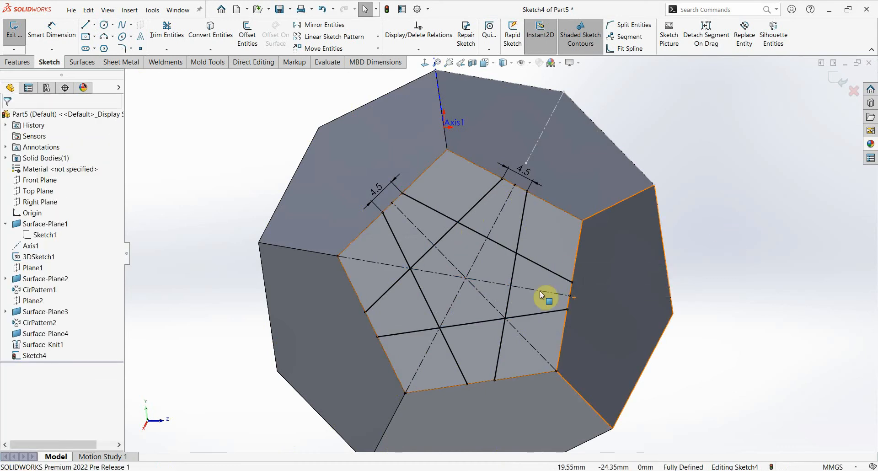
# Exit the sketch and split the pentagonal face with a projection Split Line from the cut-line sketch.
pyautogui.click(849, 81)
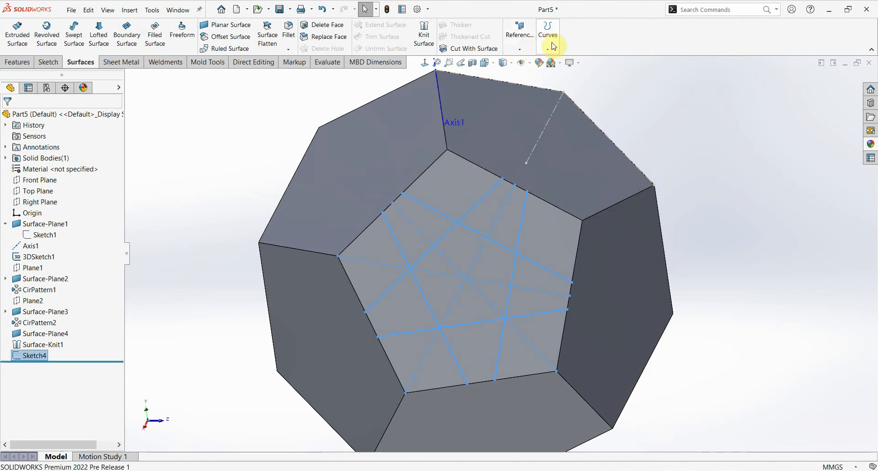
pyautogui.click(553, 46)
pyautogui.click(566, 61)
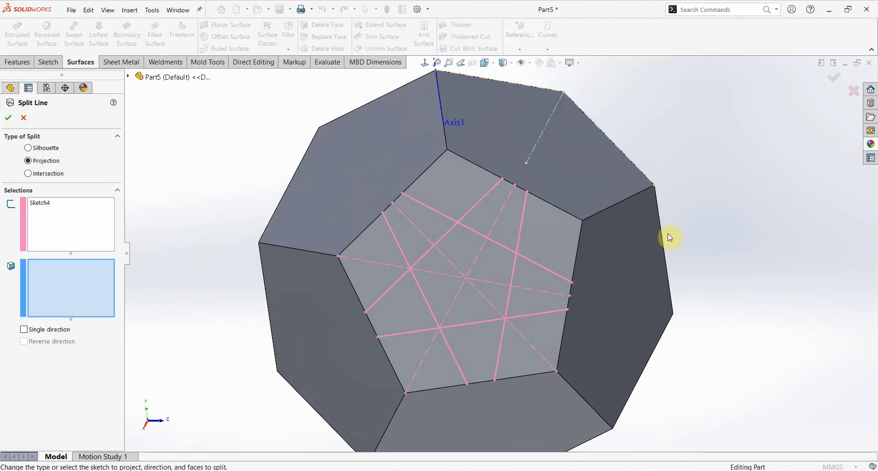
pyautogui.click(543, 235)
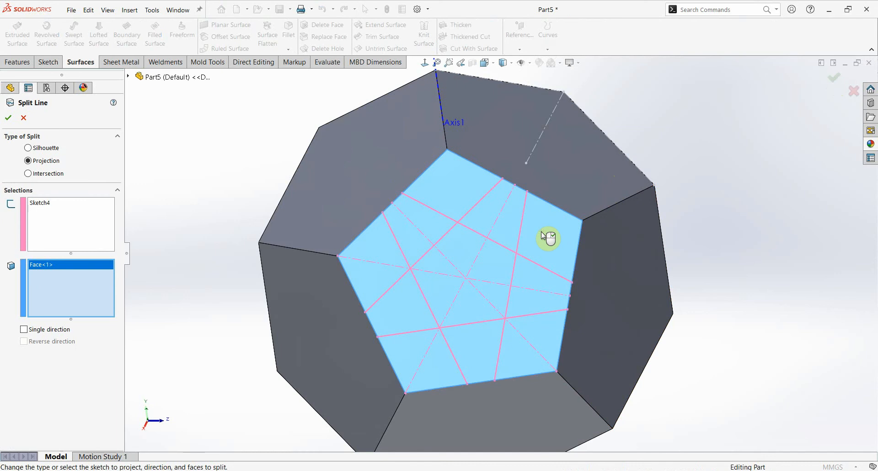
pyautogui.rightClick(547, 237)
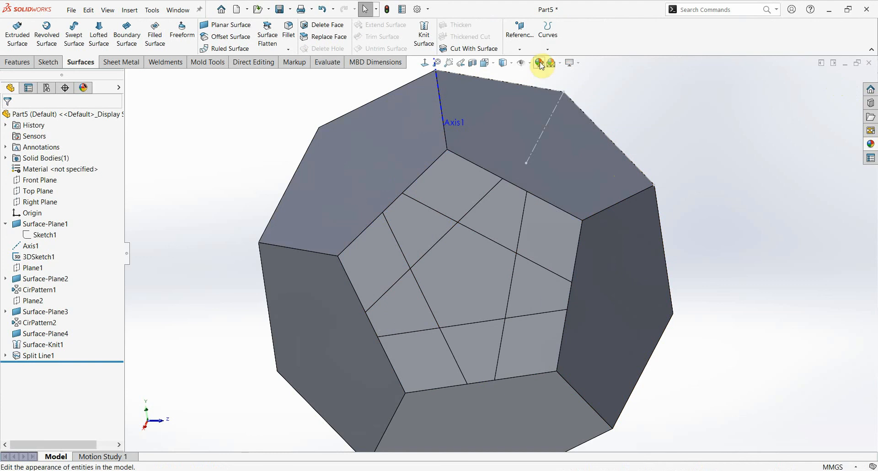
# Join the three split edges running from the pentagon's upper-left edge to its right edge into a composite curve.
pyautogui.click(548, 48)
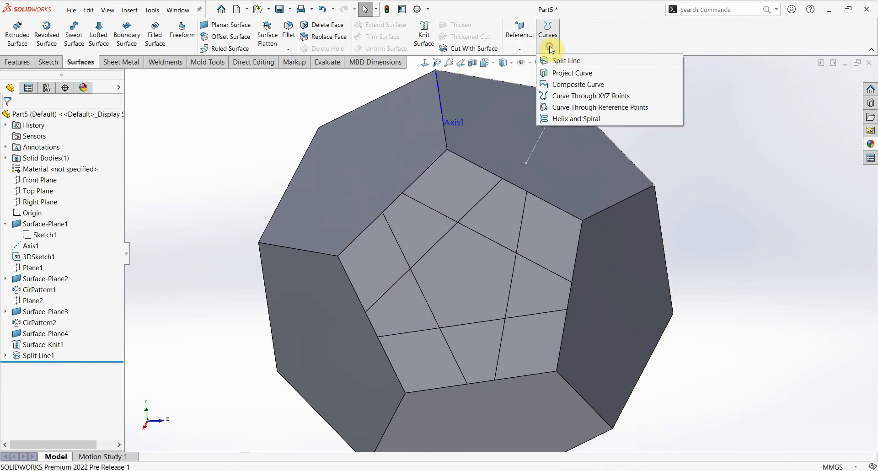
pyautogui.click(577, 85)
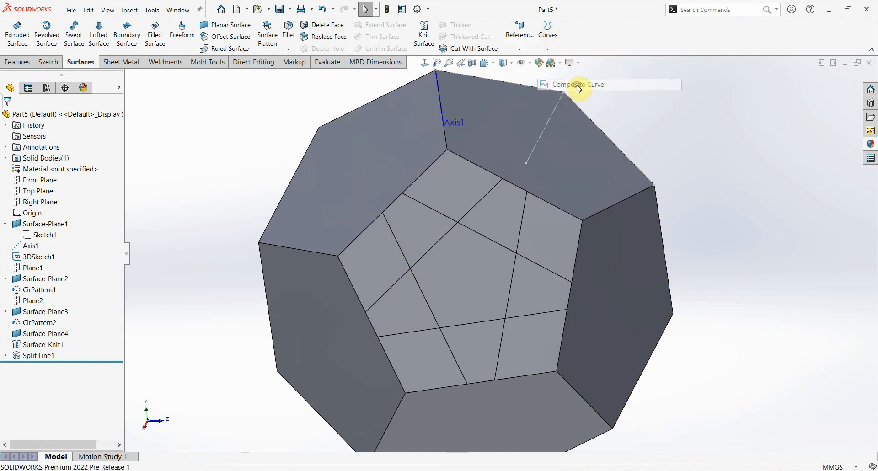
pyautogui.click(446, 218)
pyautogui.click(523, 253)
pyautogui.click(528, 262)
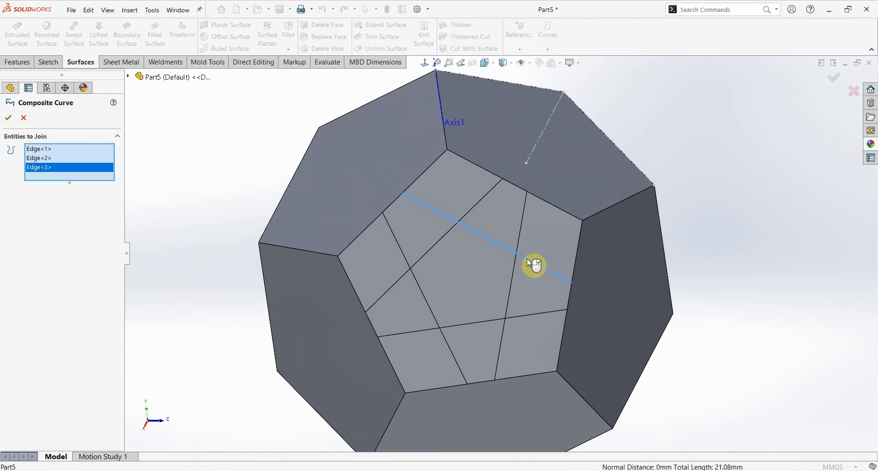
pyautogui.press('Return')
# Join the three split edges running from the pentagon's upper-right edge to its lower-left edge into a composite curve.
pyautogui.click(546, 38)
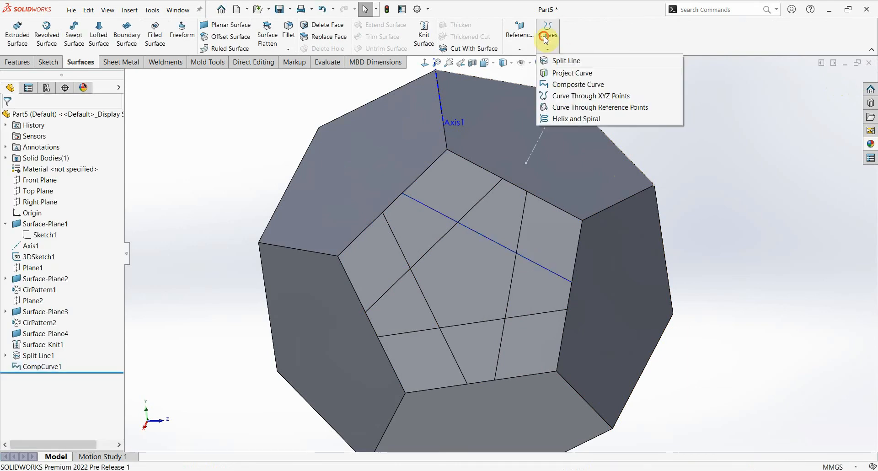
pyautogui.click(577, 85)
pyautogui.click(475, 207)
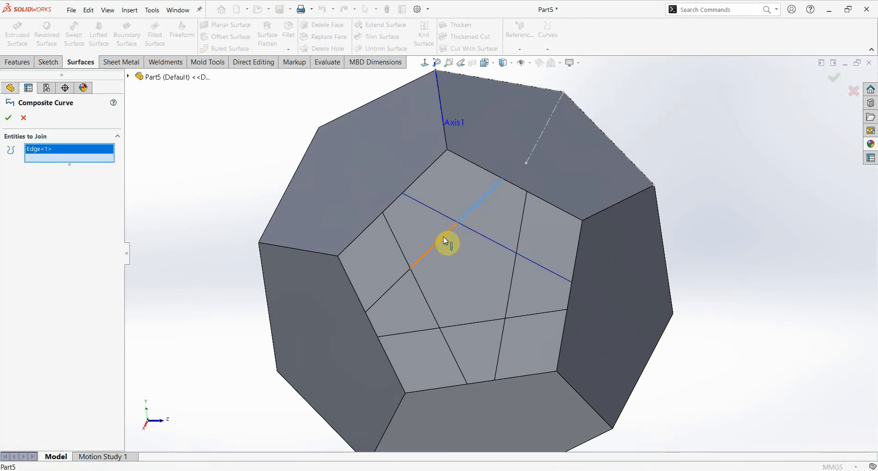
pyautogui.click(443, 237)
pyautogui.click(400, 279)
pyautogui.press('Return')
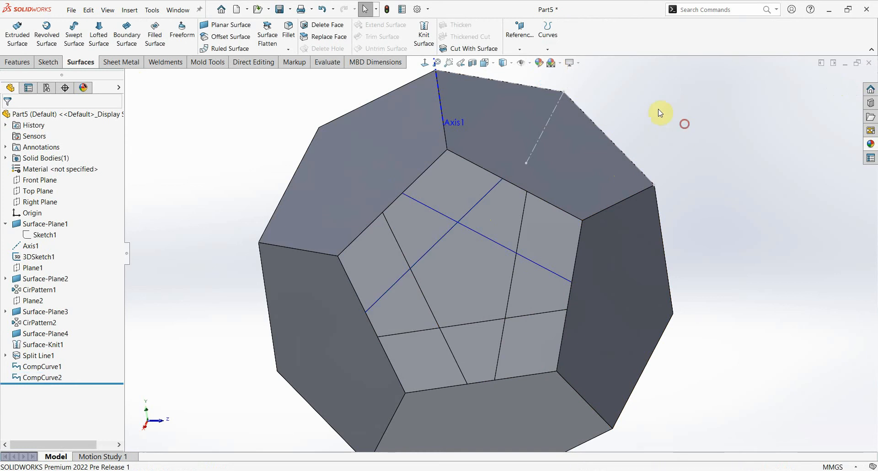
# Join the three split edges running from the pentagon's upper-right edge down to its bottom edge into a composite curve.
pyautogui.click(547, 39)
pyautogui.click(577, 85)
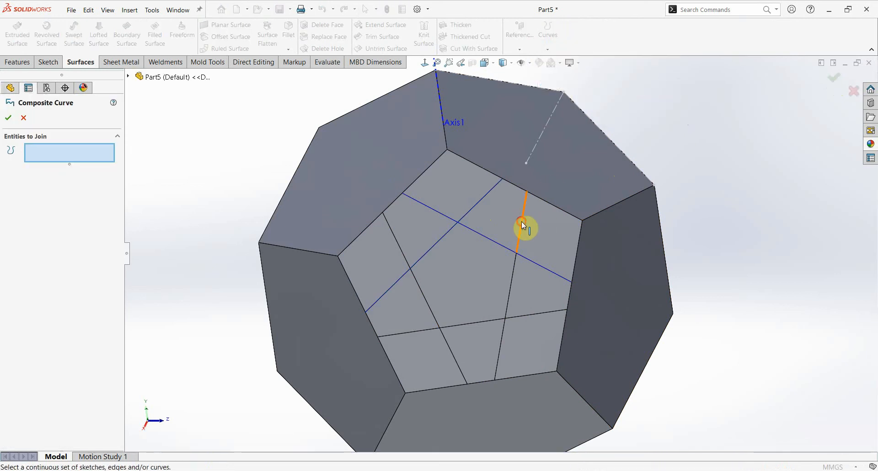
pyautogui.click(521, 221)
pyautogui.click(511, 287)
pyautogui.click(501, 340)
pyautogui.press('Return')
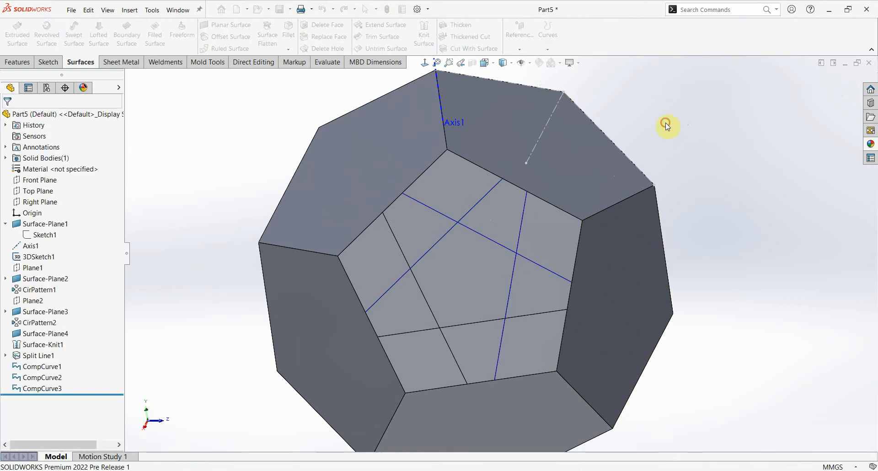
# Join the three split edges running from the pentagon's right edge to its lower-left edge into a composite curve.
pyautogui.click(547, 39)
pyautogui.click(577, 85)
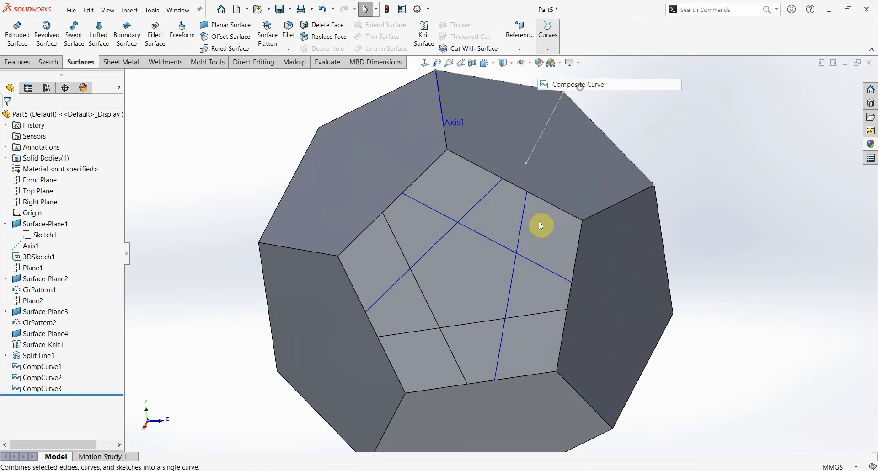
pyautogui.click(517, 317)
pyautogui.click(483, 322)
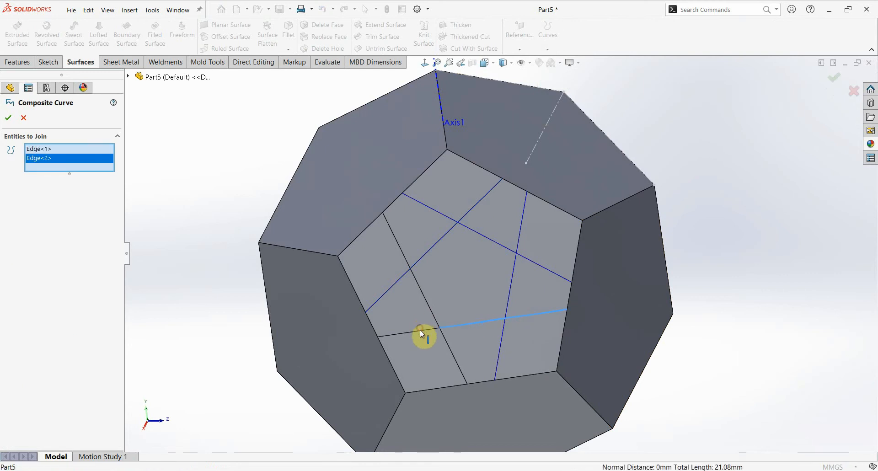
pyautogui.click(421, 330)
pyautogui.press('Return')
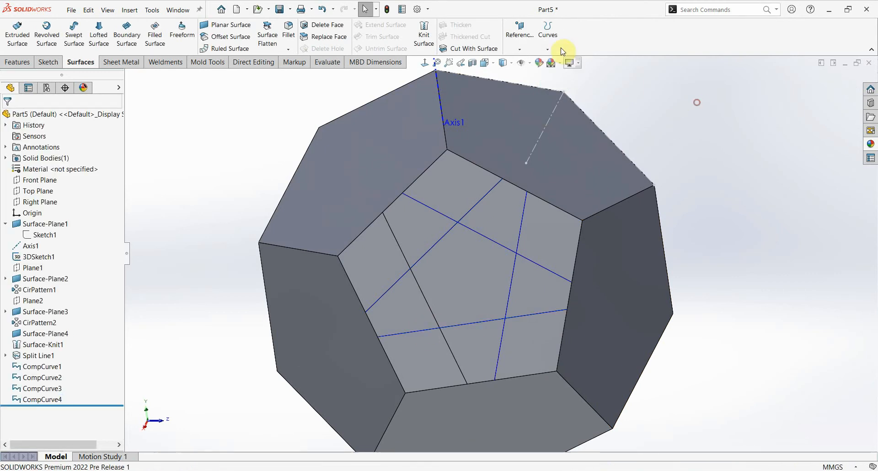
# Join the three split edges running from the pentagon's upper-left edge to its bottom edge into a composite curve.
pyautogui.click(547, 39)
pyautogui.click(577, 83)
pyautogui.click(397, 245)
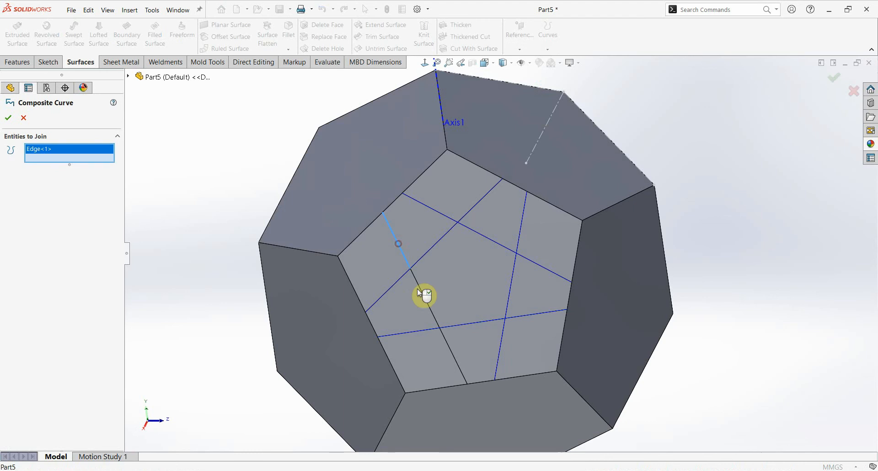
pyautogui.click(420, 295)
pyautogui.click(452, 356)
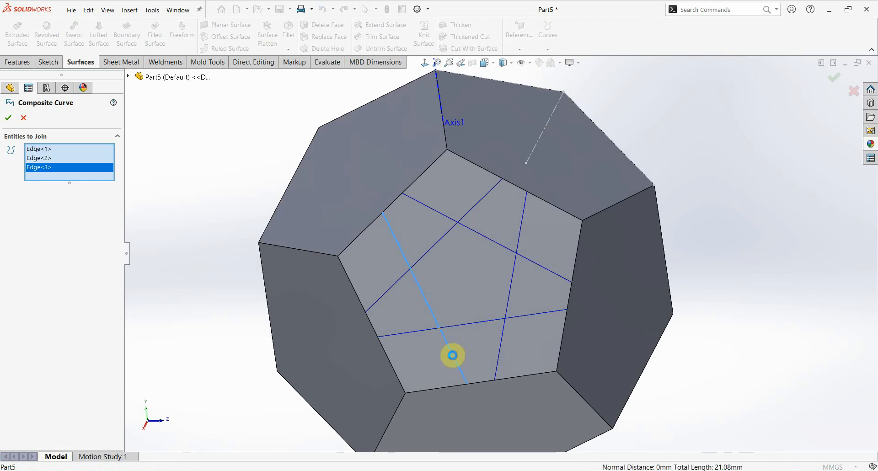
pyautogui.press('Return')
pyautogui.click(704, 203)
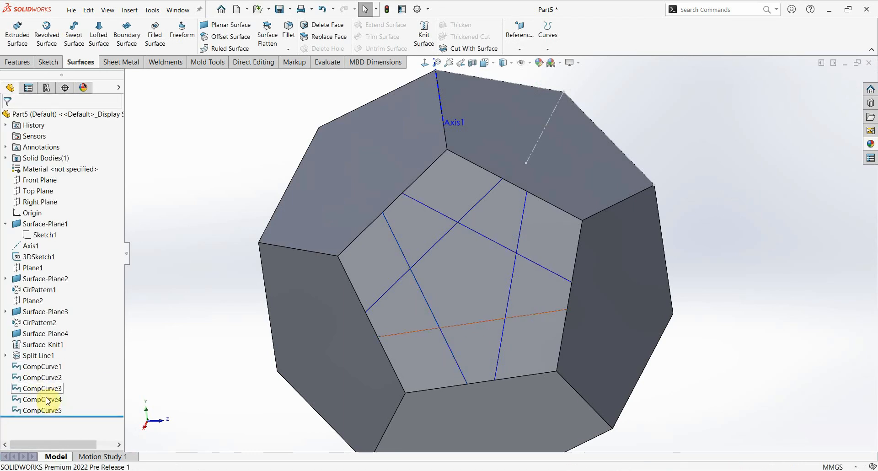
pyautogui.click(49, 411)
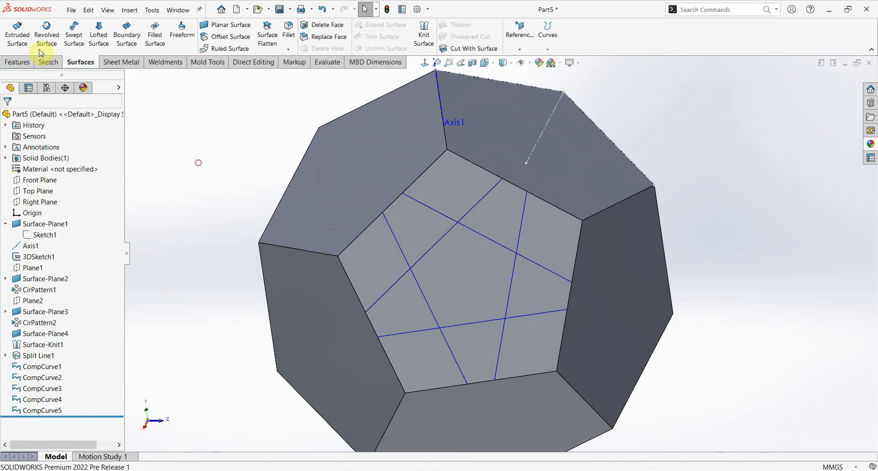
# Make a swept cut with a 0.7 mm circular profile along the composite curve from the upper-left to the bottom edge.
pyautogui.click(18, 62)
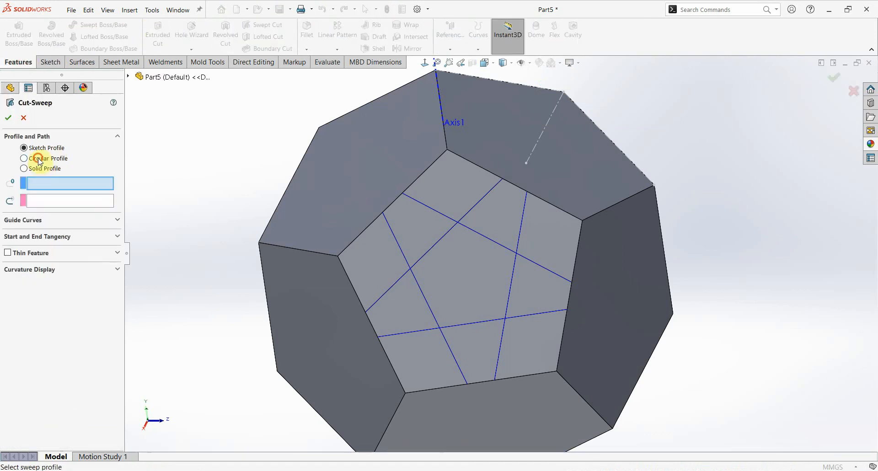
pyautogui.click(38, 159)
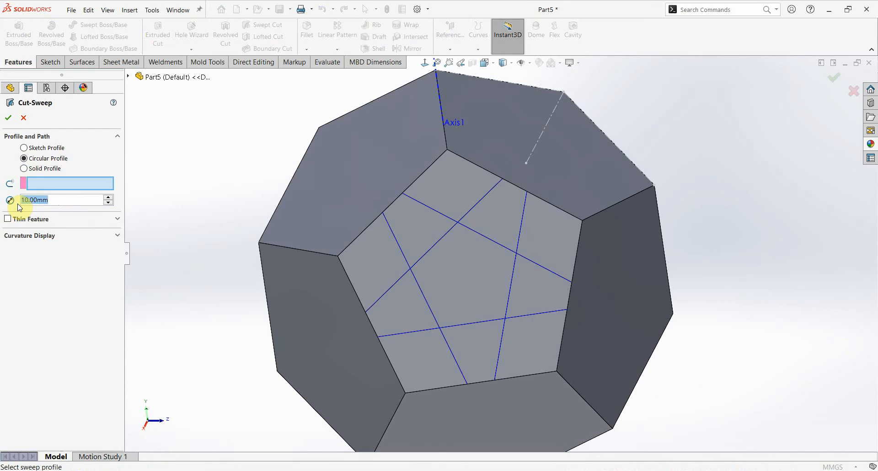
pyautogui.write('0.7')
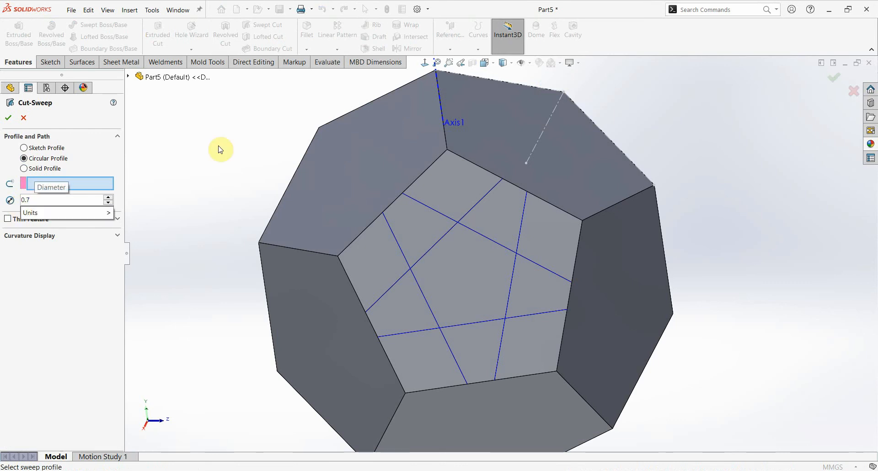
pyautogui.click(398, 246)
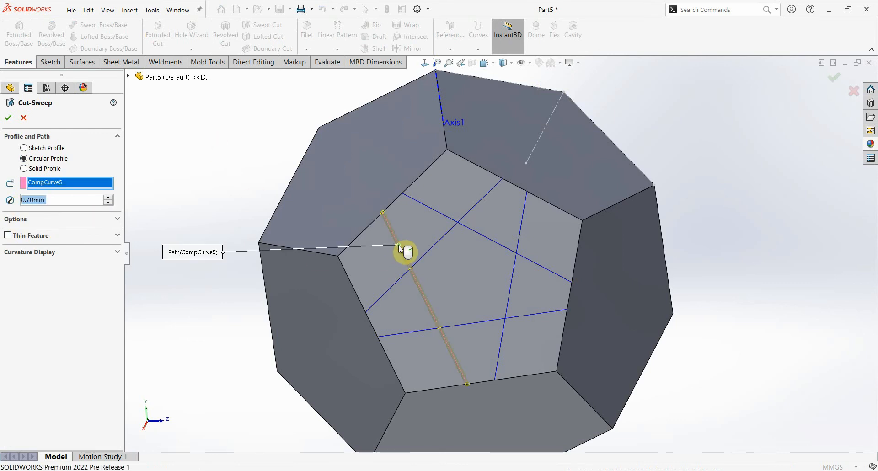
pyautogui.rightClick(398, 245)
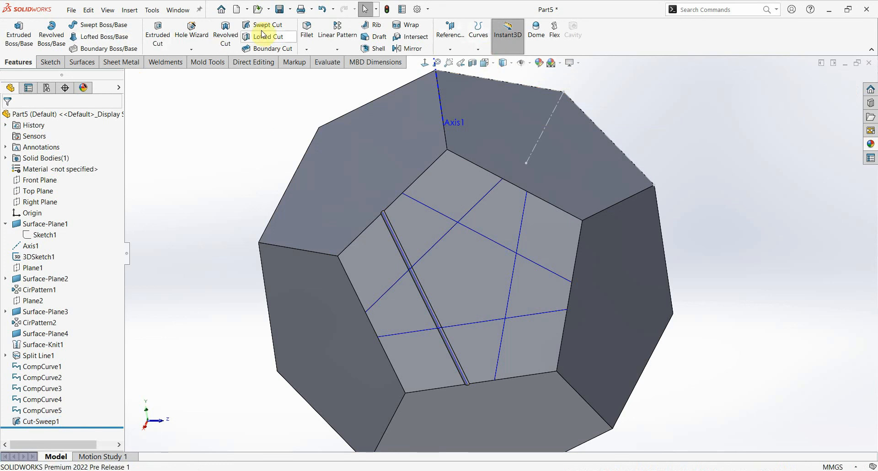
# Make a 0.7 mm circular-profile swept cut along the composite curve from the pentagon's upper-left edge to its right edge.
pyautogui.click(54, 158)
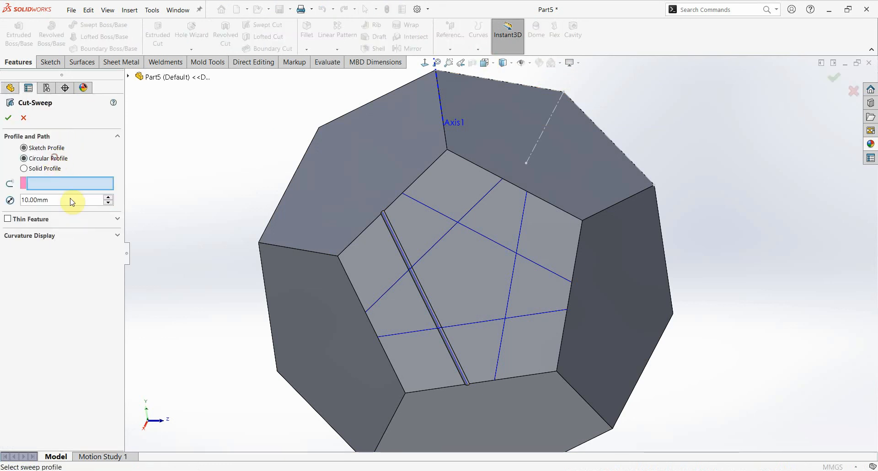
pyautogui.write('0.7')
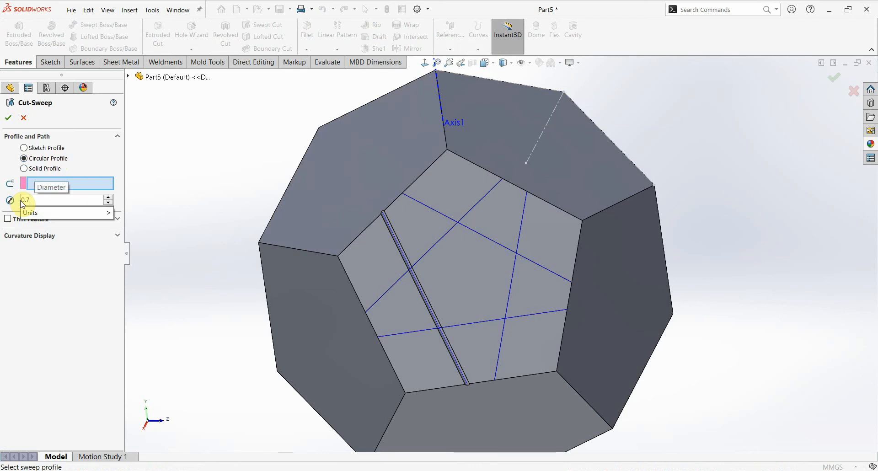
pyautogui.click(442, 214)
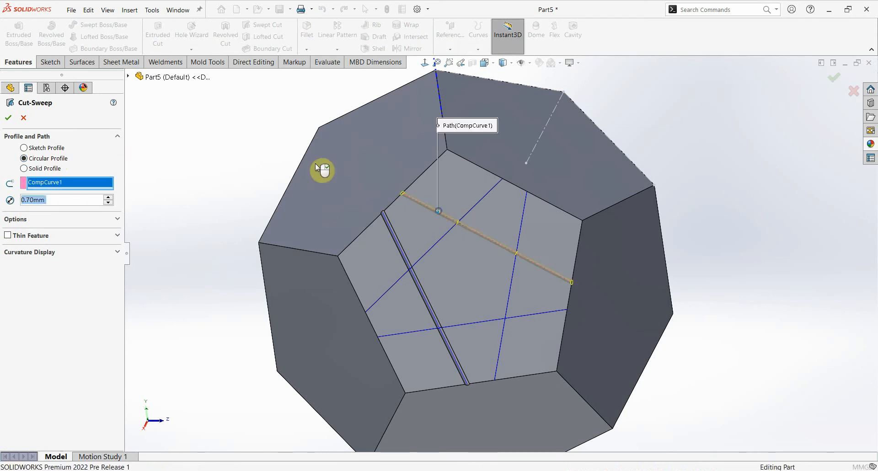
pyautogui.press('Return')
pyautogui.click(252, 136)
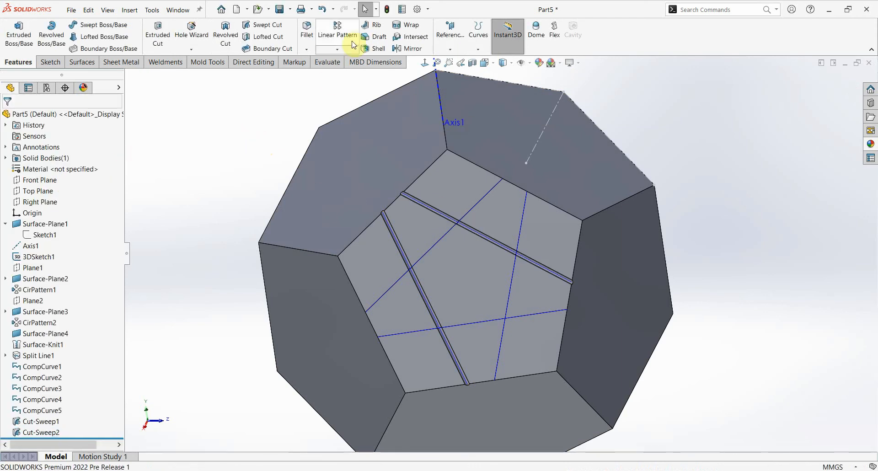
# Make a 0.7 mm circular-profile swept cut along the composite curve from the pentagon's upper-right edge to its lower-left edge.
pyautogui.click(259, 26)
pyautogui.click(48, 159)
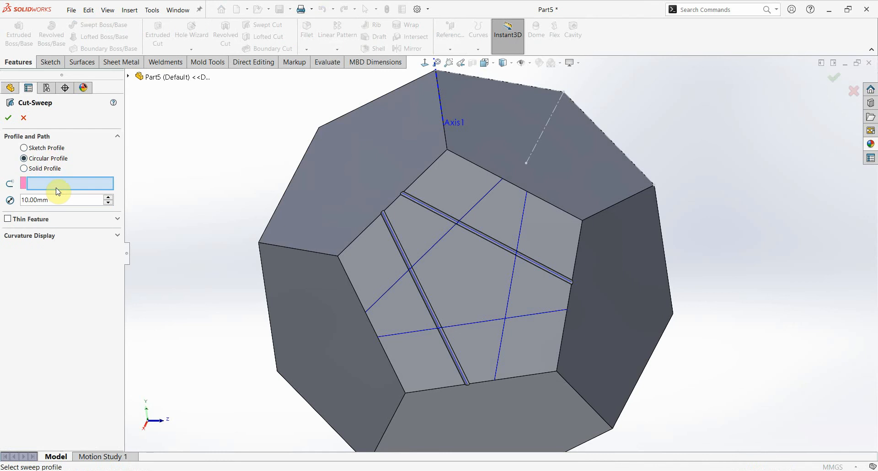
pyautogui.write('0.7')
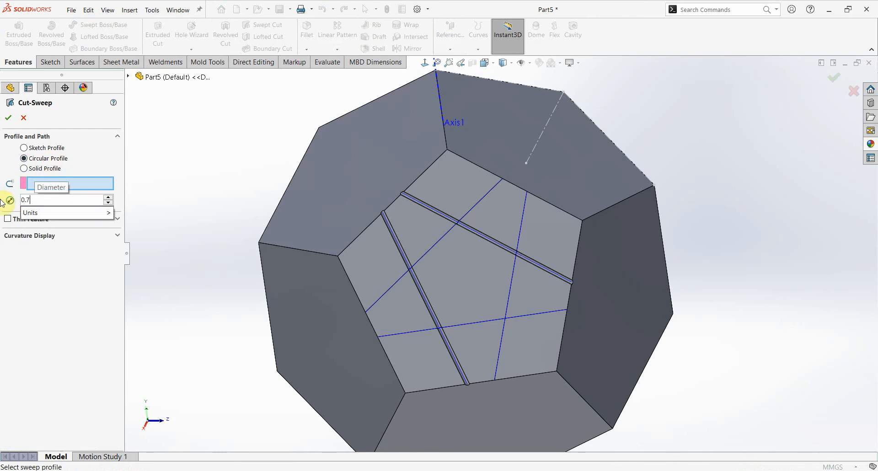
pyautogui.click(165, 162)
pyautogui.click(438, 238)
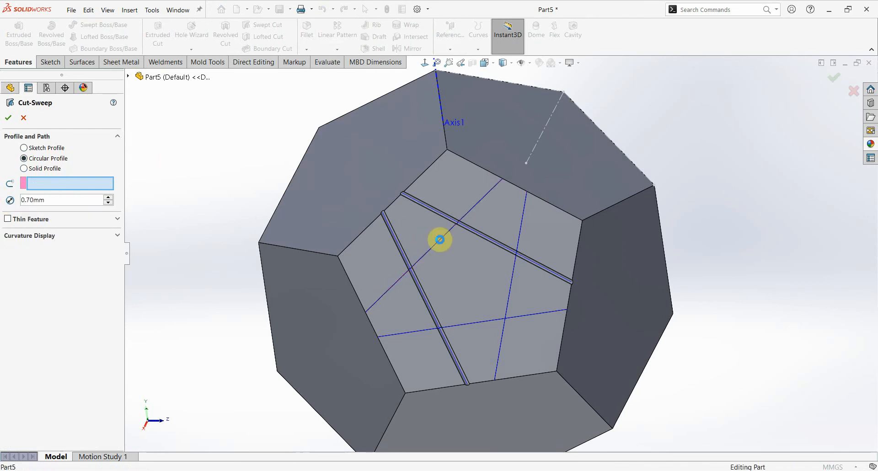
pyautogui.rightClick(439, 239)
pyautogui.click(215, 145)
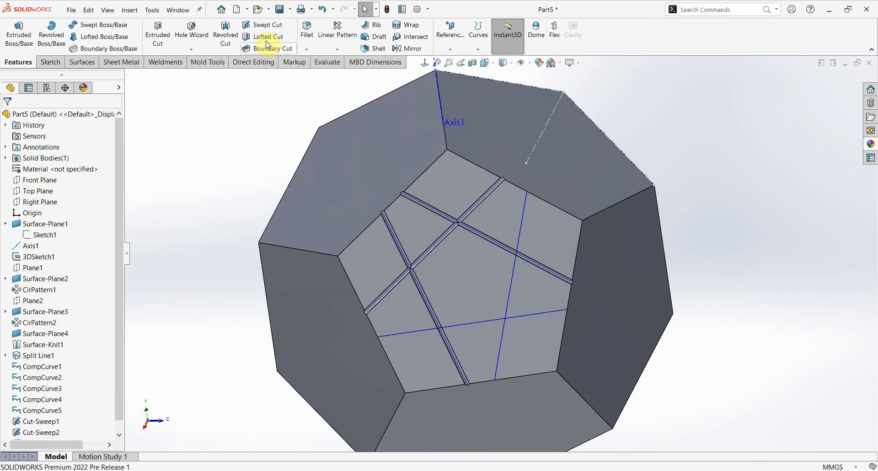
# Make a 0.7 mm circular-profile swept cut along the composite curve from the pentagon's upper-right edge to its bottom edge.
pyautogui.click(269, 26)
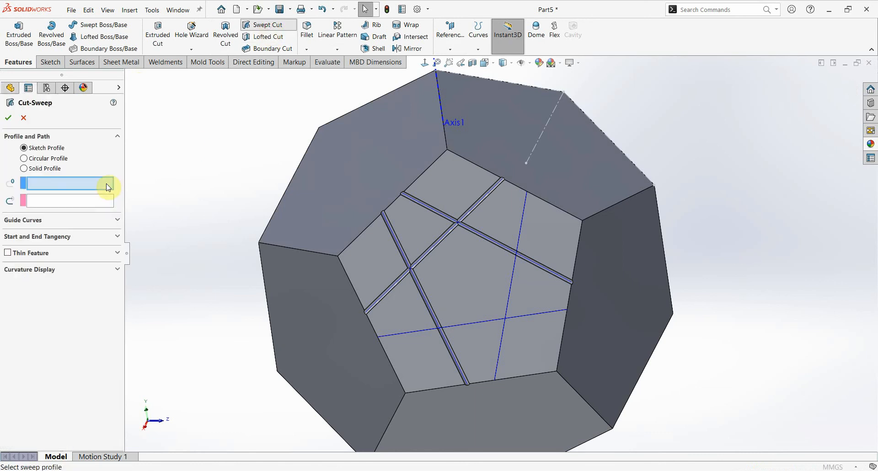
pyautogui.click(51, 159)
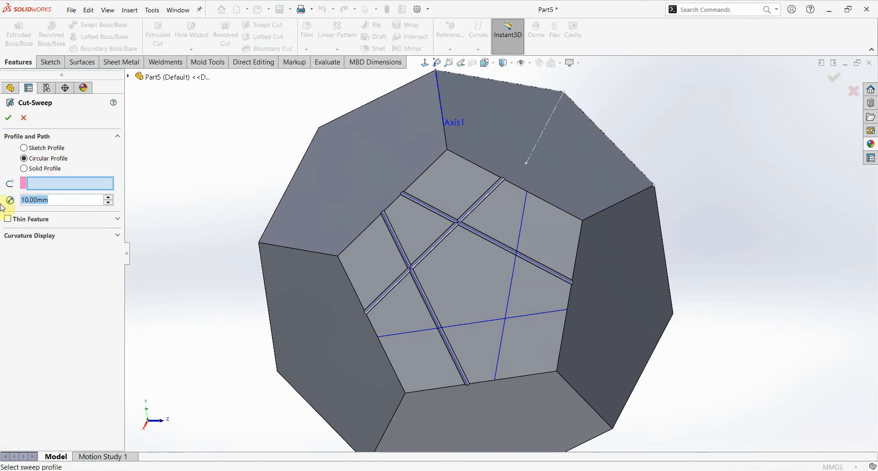
pyautogui.write('0.7')
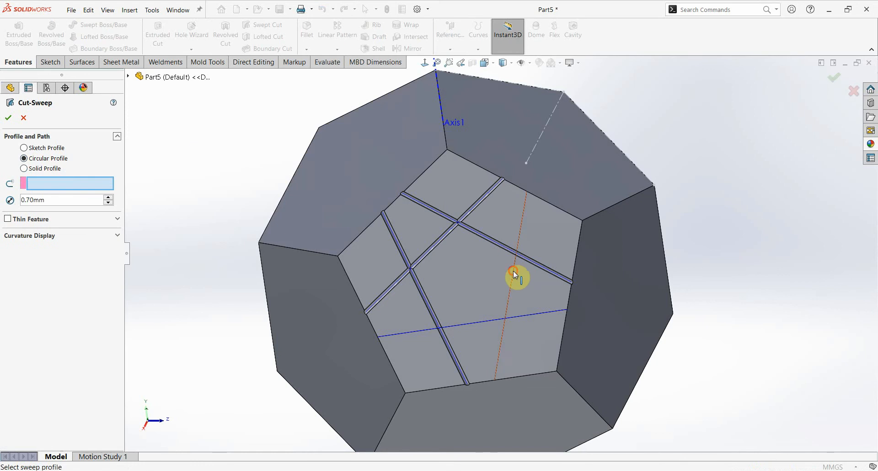
pyautogui.click(513, 271)
pyautogui.press('Return')
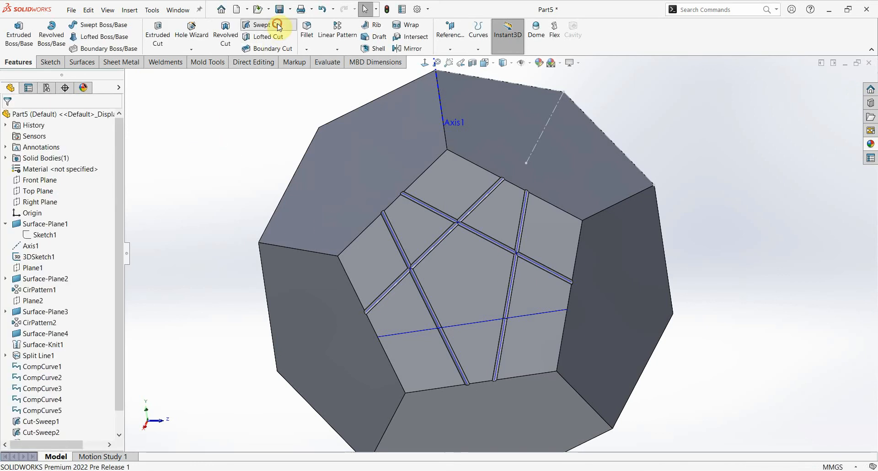
# Make a 0.7 mm circular-profile swept cut along the composite curve from the pentagon's lower-left edge to its right edge.
pyautogui.click(49, 159)
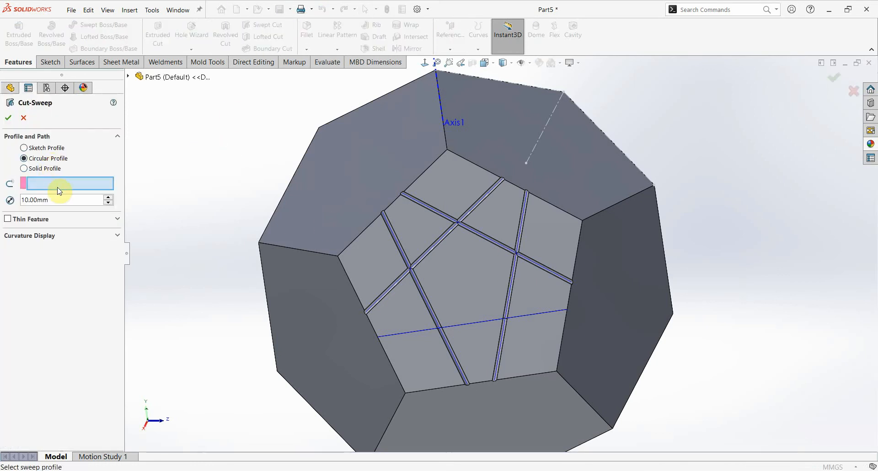
pyautogui.write('0.7')
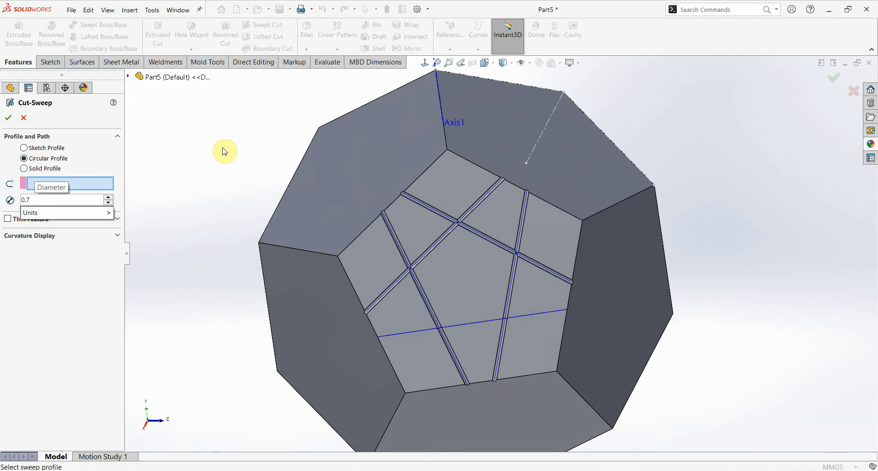
pyautogui.click(228, 142)
pyautogui.click(537, 314)
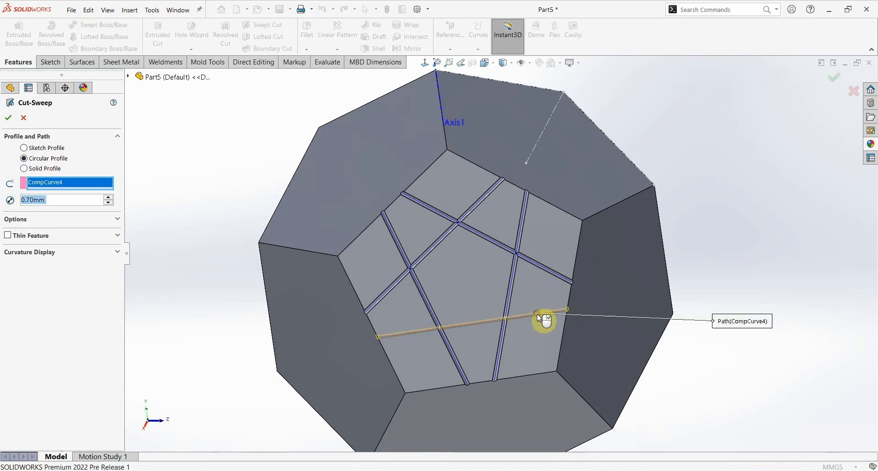
pyautogui.press('Return')
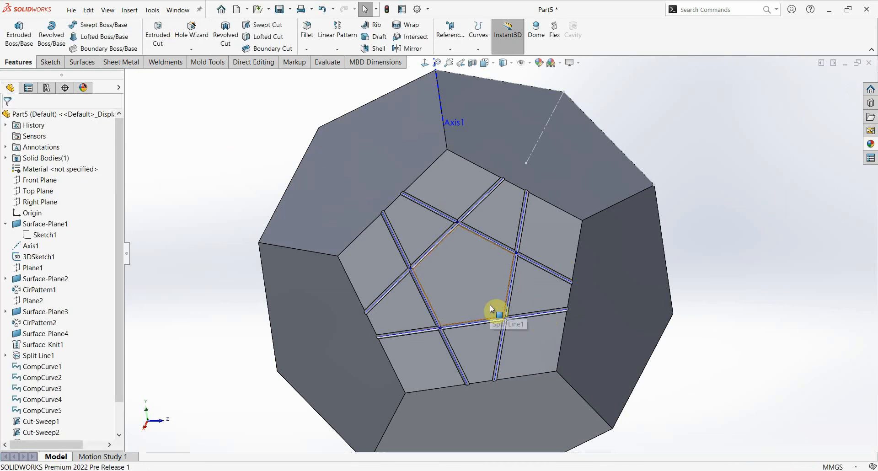
# Create a reference plane through the edge between the grooved and upper faces and the opposite edge of the adjacent uncut face.
pyautogui.moveTo(516, 297)
pyautogui.mouseDown(button='middle')
pyautogui.moveTo(613, 298)
pyautogui.moveTo(564, 314)
pyautogui.moveTo(719, 253)
pyautogui.moveTo(669, 209)
pyautogui.moveTo(613, 231)
pyautogui.mouseUp(button='middle')
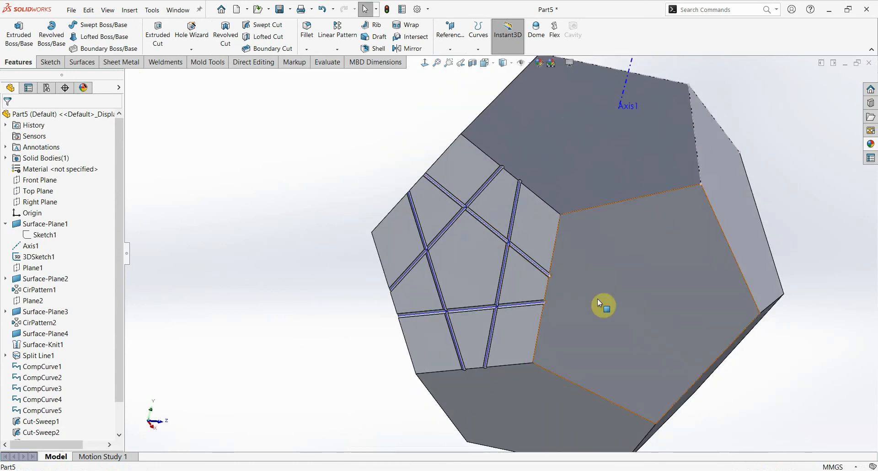
pyautogui.moveTo(698, 231); pyautogui.dragTo(581, 232, button='middle')
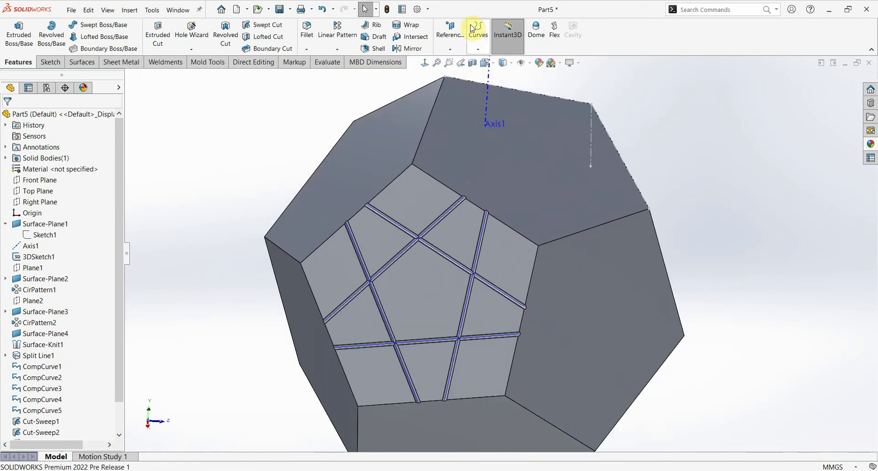
pyautogui.click(453, 36)
pyautogui.click(459, 60)
pyautogui.moveTo(618, 202); pyautogui.dragTo(503, 212, button='middle')
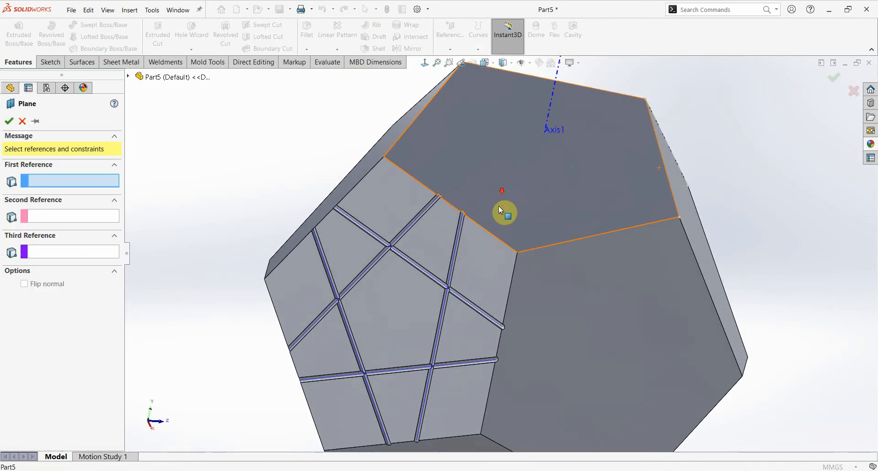
pyautogui.click(500, 239)
pyautogui.moveTo(542, 269); pyautogui.dragTo(529, 222, button='middle')
pyautogui.scroll(3, 547, 279)
pyautogui.scroll(-3, 602, 370)
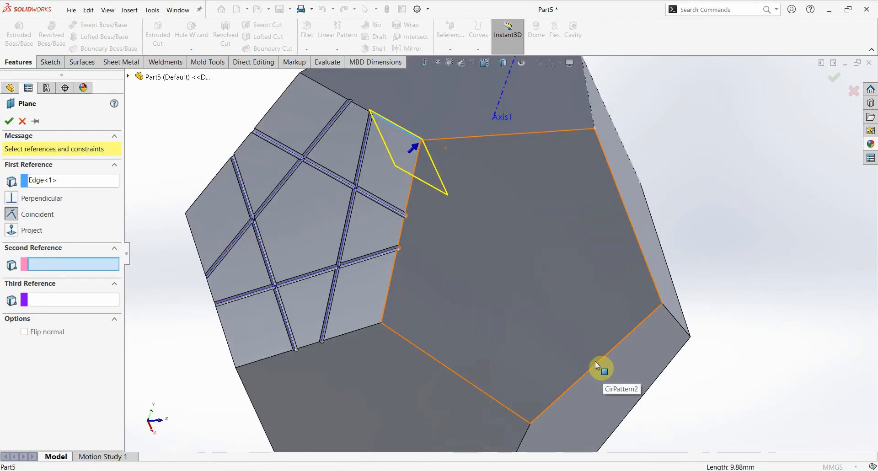
pyautogui.click(596, 363)
pyautogui.moveTo(574, 364); pyautogui.dragTo(565, 317, button='middle')
pyautogui.click(9, 121)
pyautogui.moveTo(607, 190); pyautogui.dragTo(467, 161, button='middle')
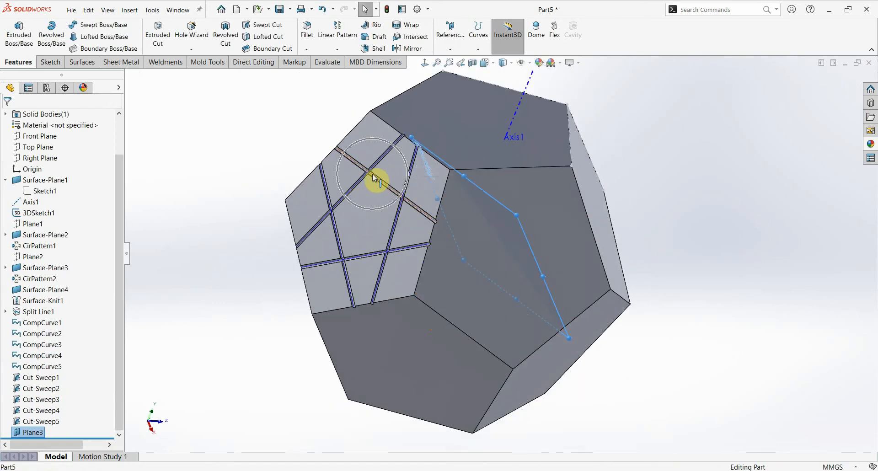
pyautogui.scroll(-4, 494, 301)
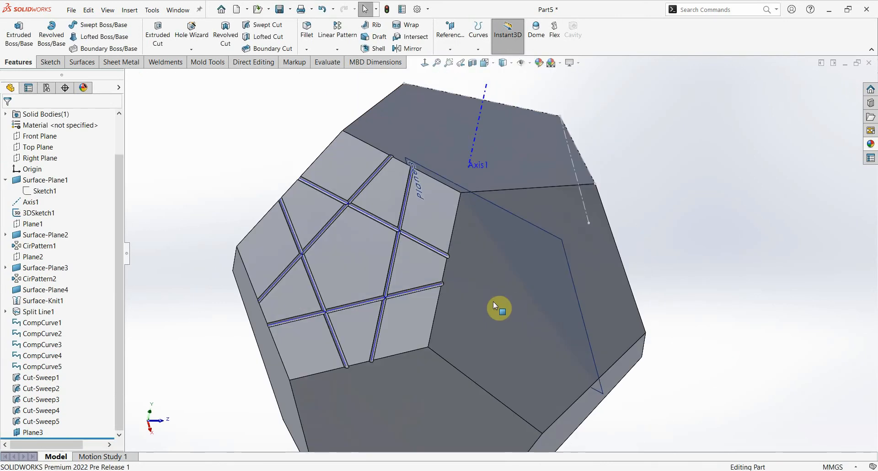
pyautogui.click(493, 304)
pyautogui.scroll(3, 490, 274)
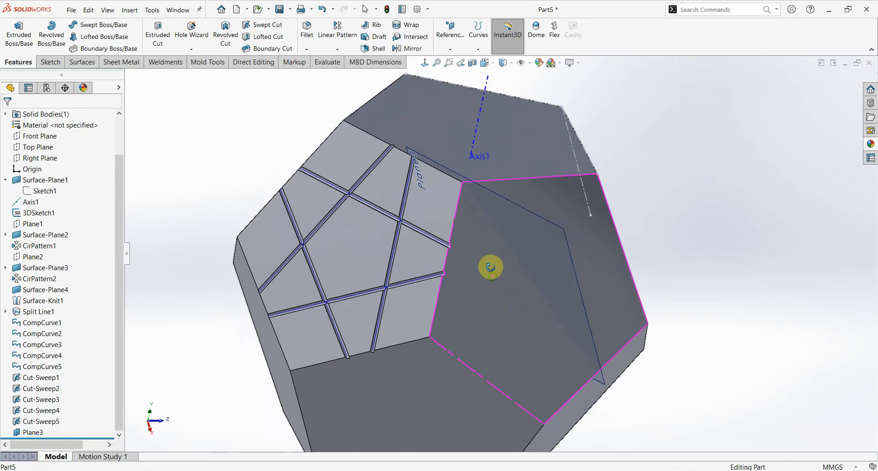
pyautogui.click(654, 193)
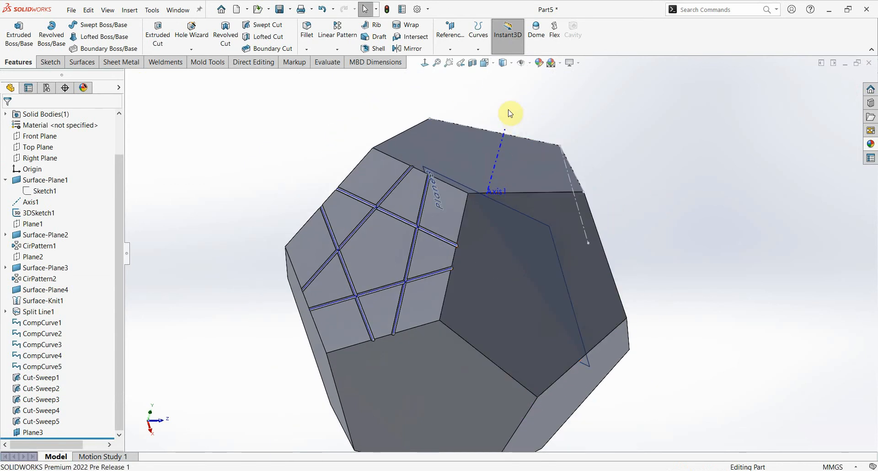
# Create a reference plane through the edge between the grooved face and its right neighbour and the far edge of the face below.
pyautogui.click(449, 48)
pyautogui.click(463, 63)
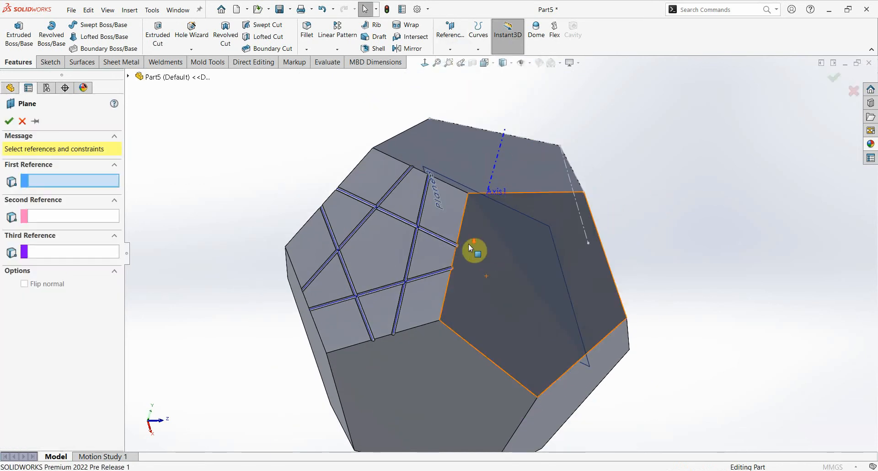
pyautogui.scroll(-3, 468, 243)
pyautogui.click(456, 212)
pyautogui.scroll(4, 475, 337)
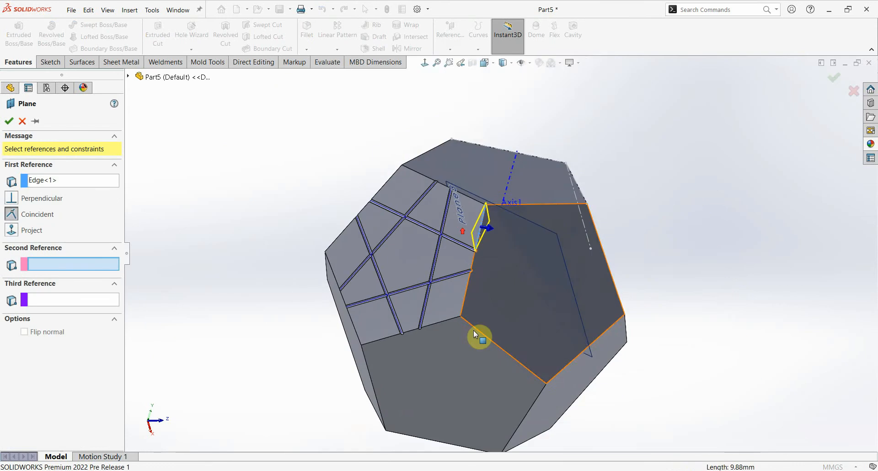
pyautogui.moveTo(480, 345); pyautogui.dragTo(479, 319, button='middle')
pyautogui.scroll(-5, 466, 374)
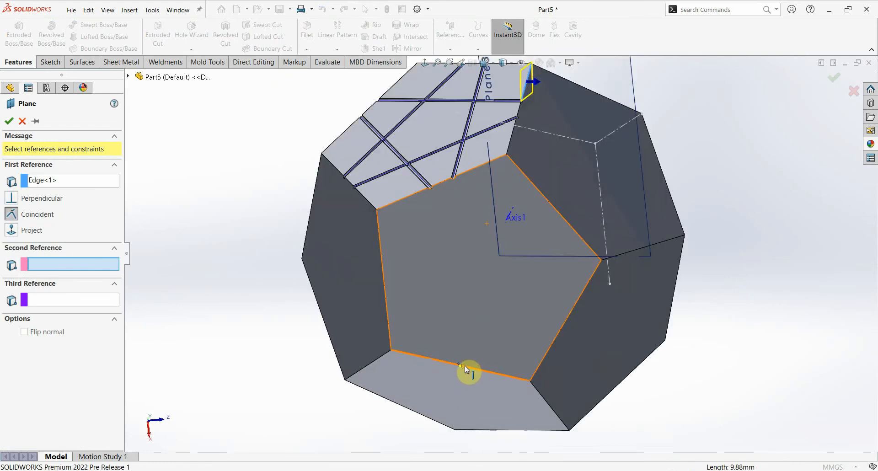
pyautogui.click(460, 365)
pyautogui.press('Return')
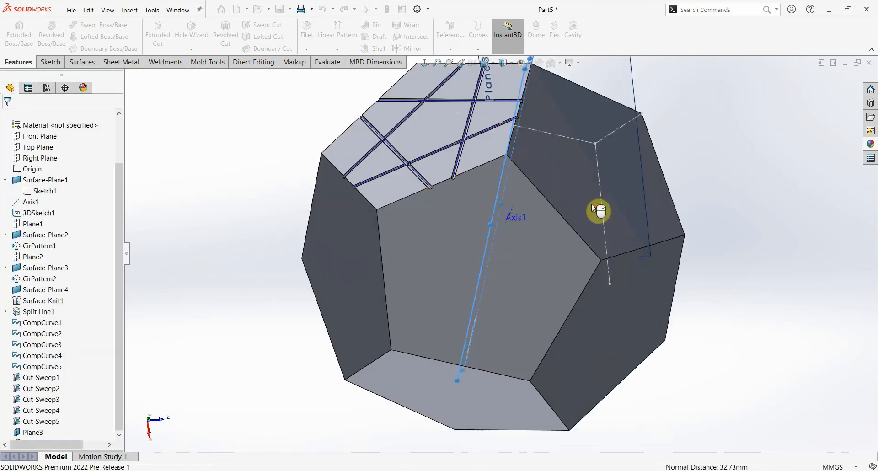
pyautogui.moveTo(592, 211); pyautogui.dragTo(568, 265, button='middle')
pyautogui.click(733, 164)
# Set up a mirror feature with Plane3 as the mirror plane and Plane4 as the secondary mirror plane.
pyautogui.moveTo(598, 168); pyautogui.dragTo(599, 177, button='middle')
pyautogui.scroll(-1, 603, 181)
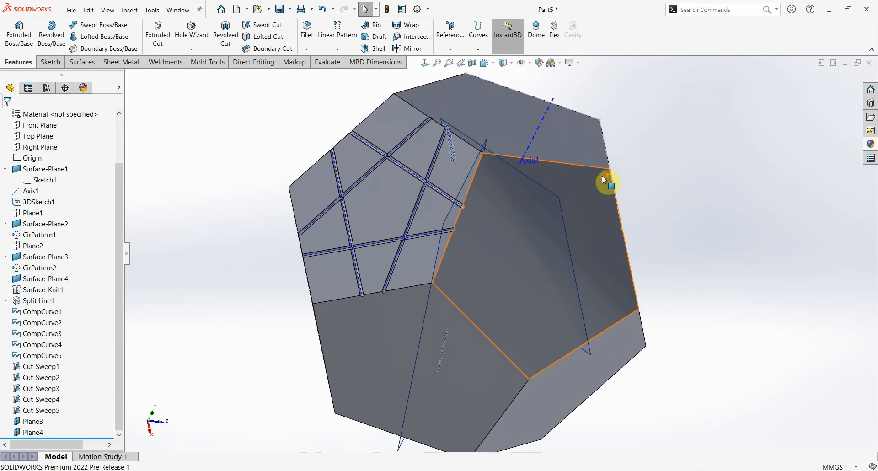
pyautogui.click(698, 167)
pyautogui.click(348, 50)
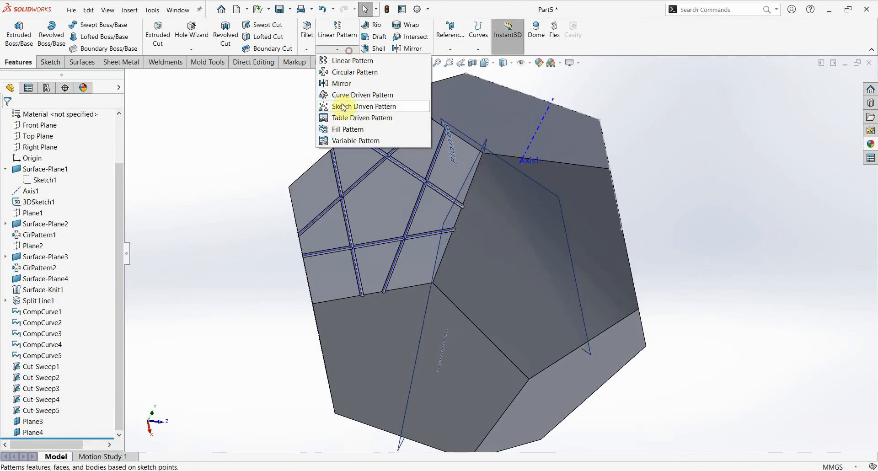
pyautogui.click(347, 86)
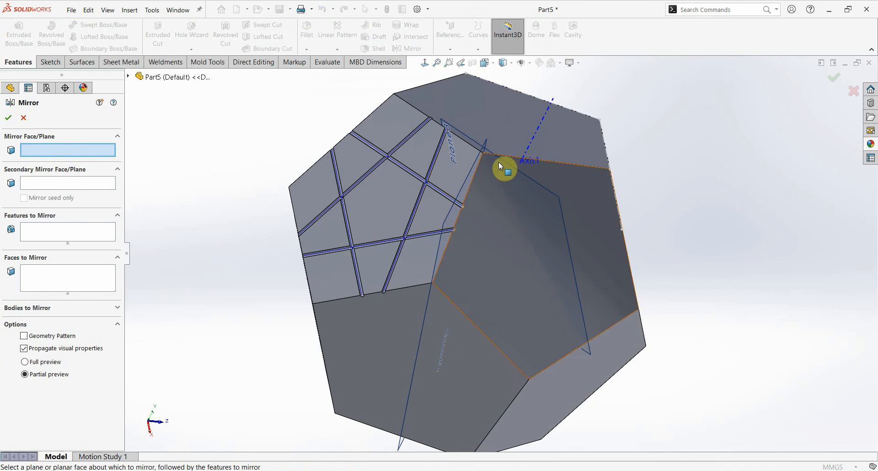
pyautogui.click(515, 172)
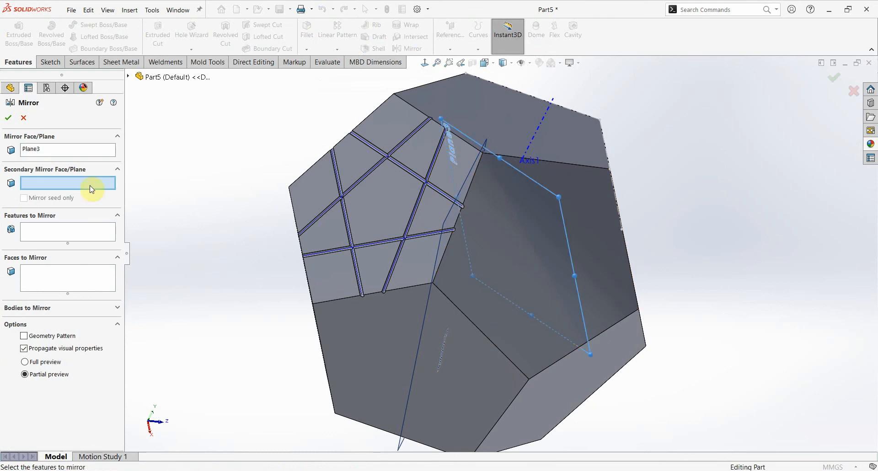
pyautogui.click(436, 256)
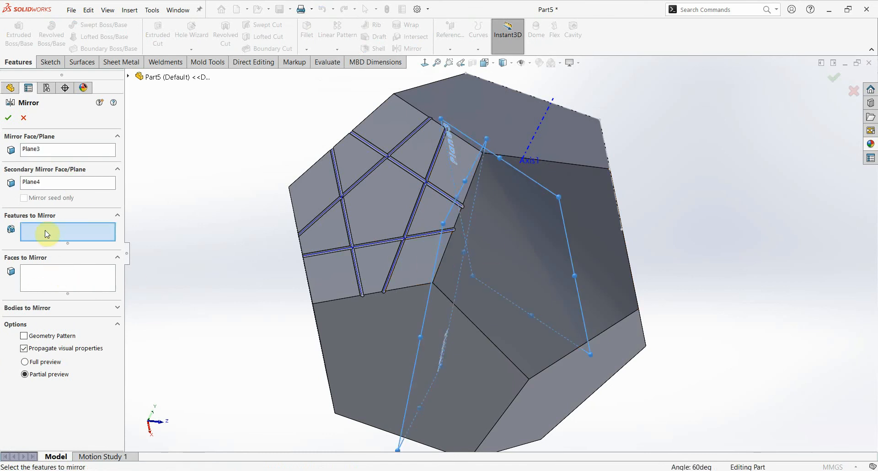
# Mirror the five swept groove cuts of the pentagon face, Cut-Sweep1 to Cut-Sweep5, across both mirror planes.
pyautogui.scroll(-6, 447, 171)
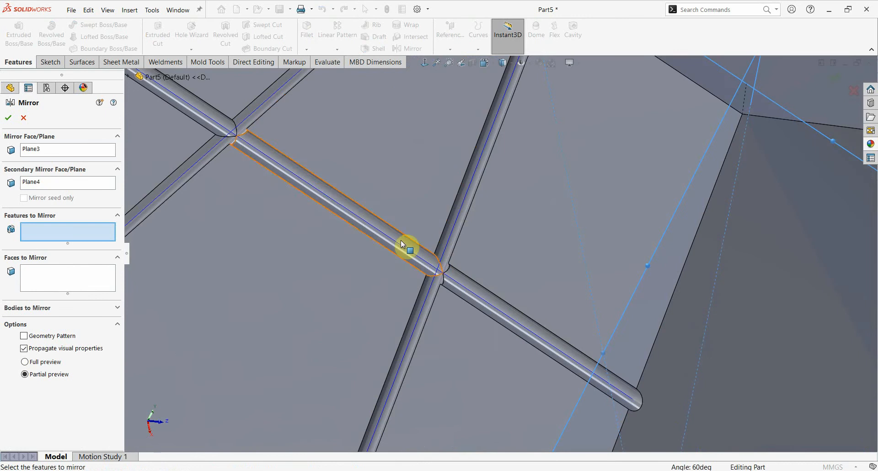
pyautogui.click(432, 258)
pyautogui.scroll(3, 472, 249)
pyautogui.click(466, 297)
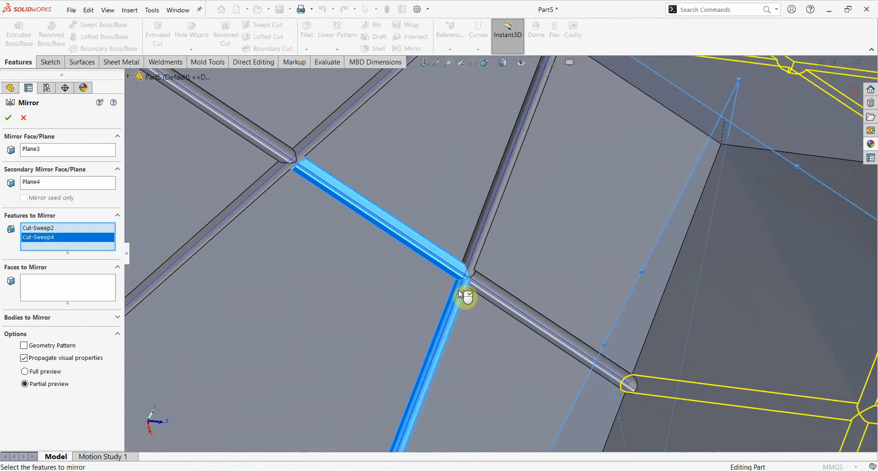
pyautogui.scroll(-3, 420, 361)
pyautogui.click(414, 394)
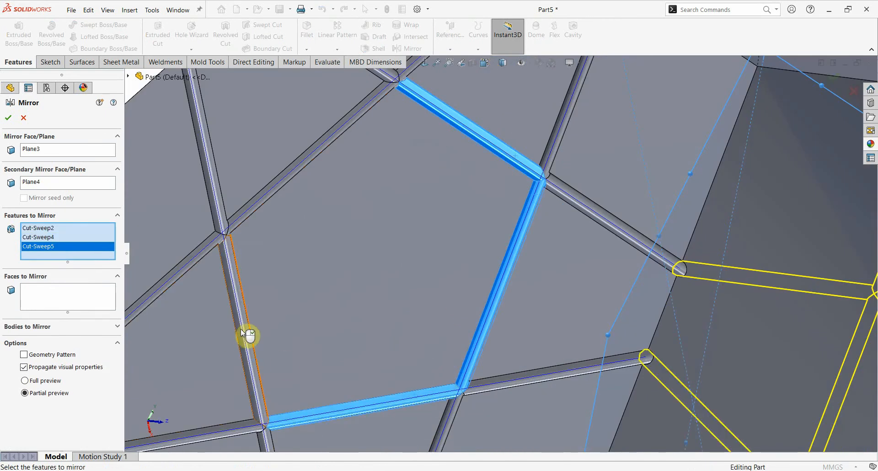
pyautogui.click(241, 329)
pyautogui.click(259, 203)
pyautogui.scroll(4, 264, 206)
pyautogui.moveTo(265, 206); pyautogui.dragTo(493, 258, button='middle')
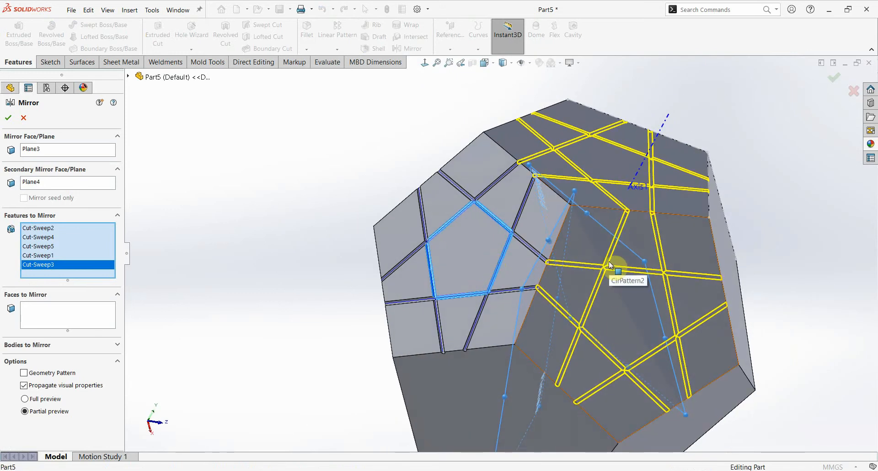
pyautogui.moveTo(609, 263); pyautogui.dragTo(614, 281, button='middle')
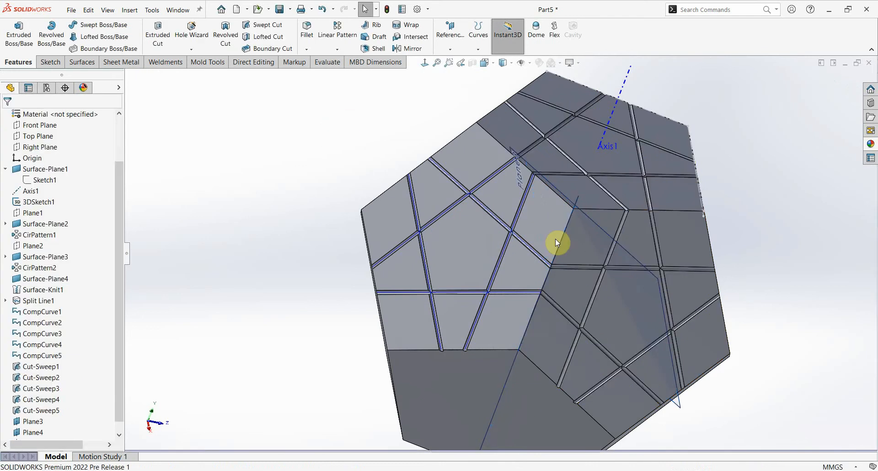
# Create a reference plane through the edge between the mirrored grooved face and the blank face by Axis1, and the adjacent pentagon's opposite edge.
pyautogui.moveTo(555, 239); pyautogui.dragTo(732, 217, button='middle')
pyautogui.scroll(2, 731, 217)
pyautogui.scroll(-2, 727, 221)
pyautogui.moveTo(671, 249); pyautogui.dragTo(600, 265, button='middle')
pyautogui.scroll(3, 660, 209)
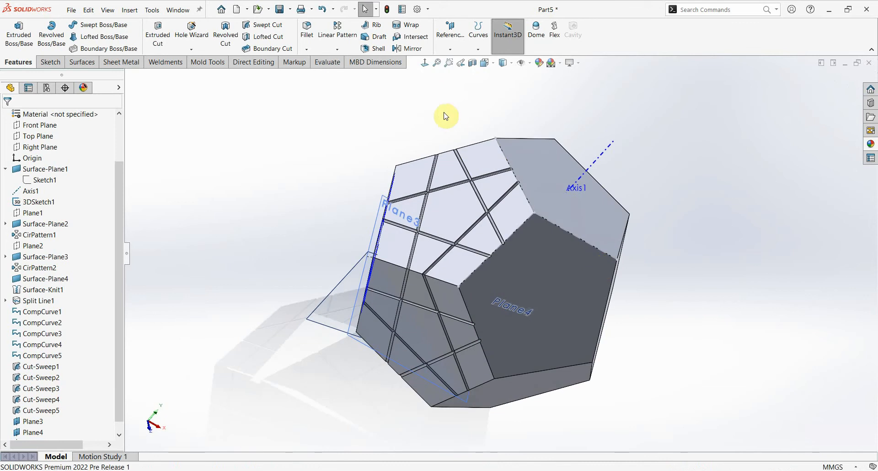
pyautogui.click(442, 41)
pyautogui.click(459, 60)
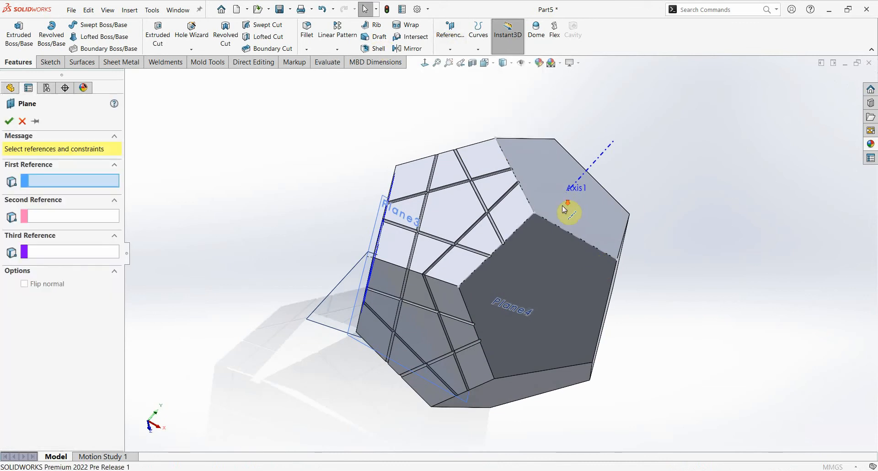
pyautogui.scroll(-3, 548, 210)
pyautogui.click(496, 216)
pyautogui.scroll(3, 541, 218)
pyautogui.moveTo(541, 218); pyautogui.dragTo(518, 405, button='middle')
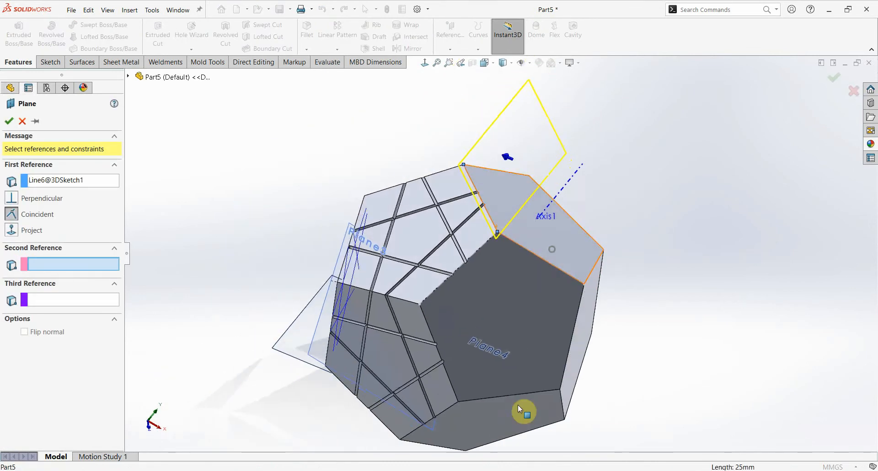
pyautogui.scroll(-3, 530, 374)
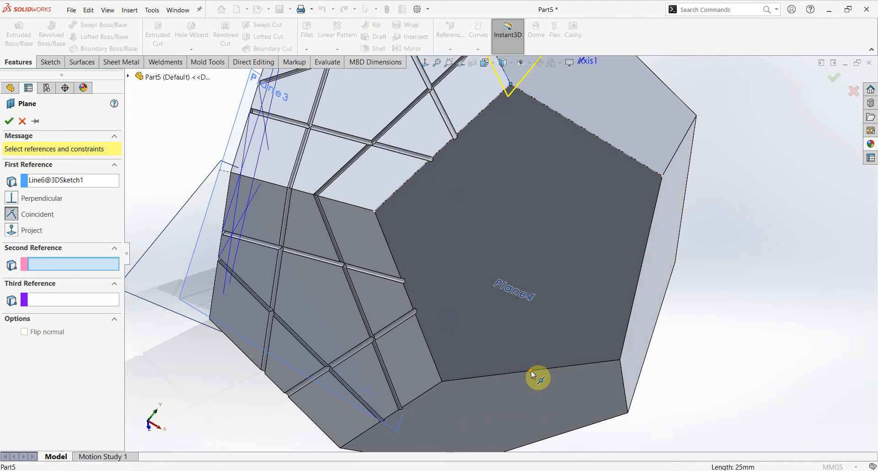
pyautogui.click(535, 374)
pyautogui.press('Return')
pyautogui.scroll(3, 549, 193)
pyautogui.scroll(4, 549, 196)
pyautogui.moveTo(550, 201); pyautogui.dragTo(599, 227, button='middle')
pyautogui.scroll(-3, 600, 228)
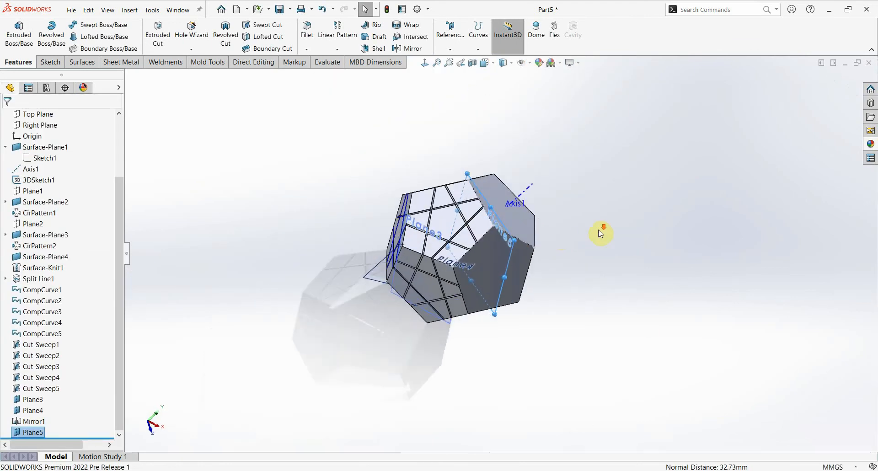
pyautogui.click(594, 226)
# Mirror the existing Mirror1 groove feature across Plane5 onto the blank pentagon faces.
pyautogui.scroll(-2, 406, 207)
pyautogui.moveTo(391, 278); pyautogui.dragTo(392, 261, button='middle')
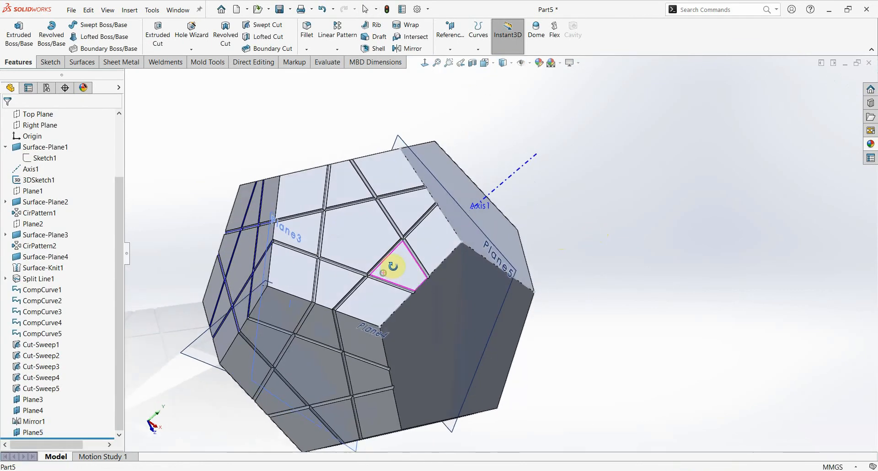
pyautogui.click(347, 50)
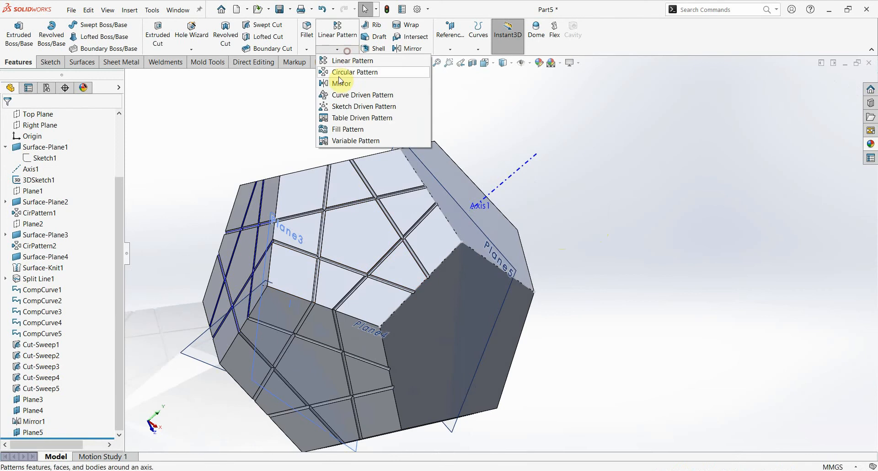
pyautogui.click(346, 88)
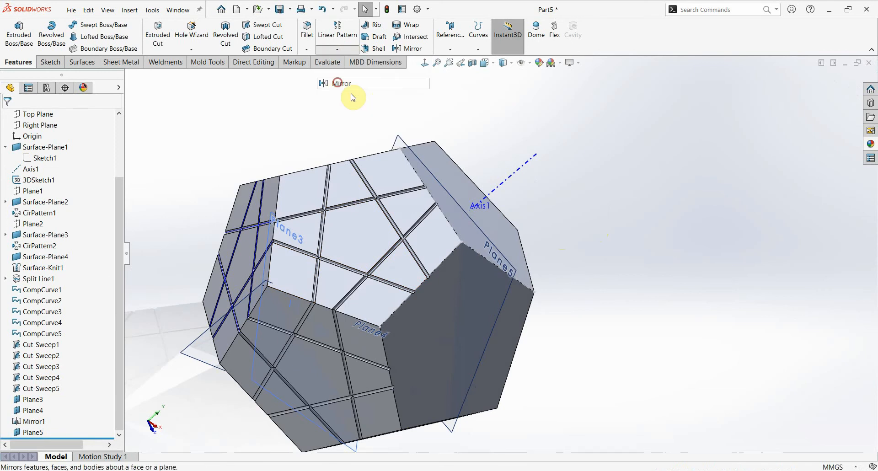
pyautogui.click(470, 218)
pyautogui.scroll(-2, 419, 231)
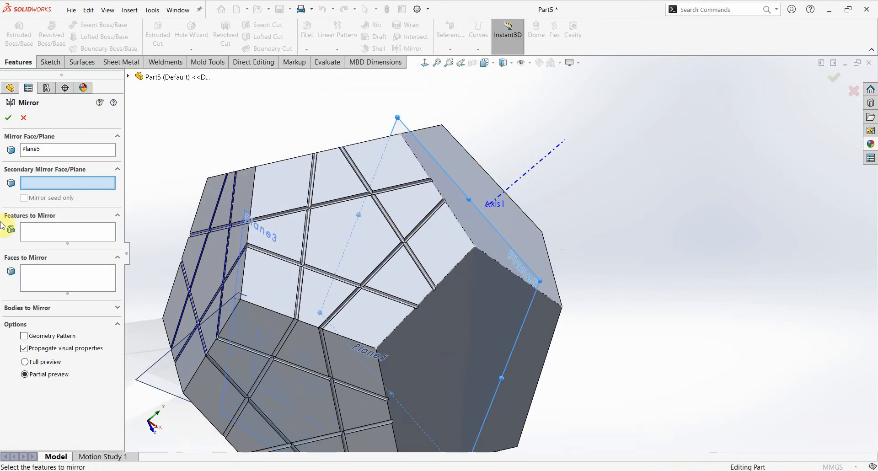
pyautogui.click(38, 234)
pyautogui.scroll(-3, 353, 201)
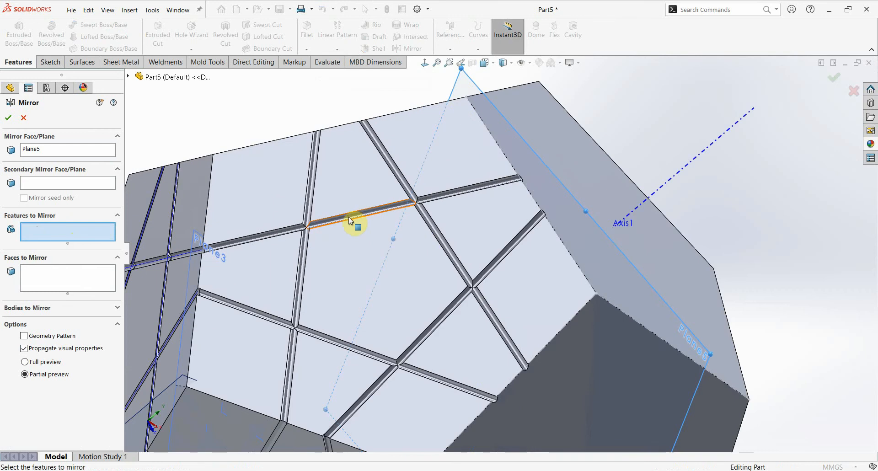
pyautogui.click(349, 221)
pyautogui.scroll(5, 350, 220)
pyautogui.moveTo(421, 249); pyautogui.dragTo(376, 247, button='middle')
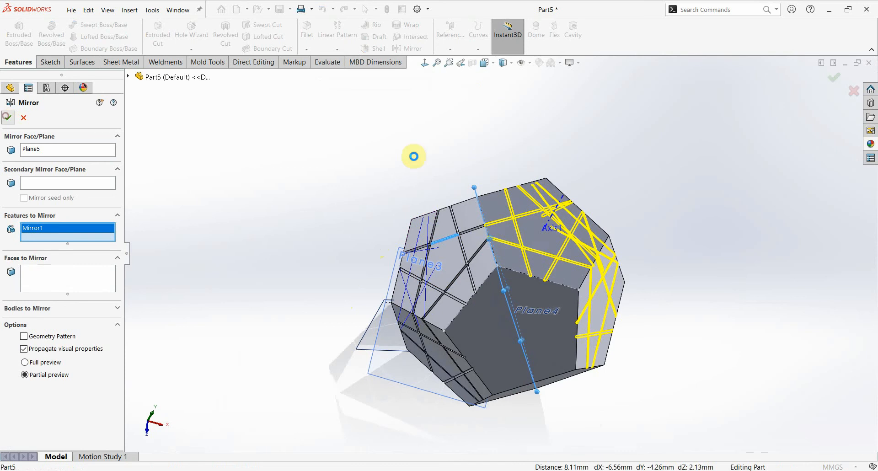
# Create a reference plane through the 3DSketch1 line between the grooved and blank faces and the midpoint of the lower grooved face's far edge.
pyautogui.moveTo(649, 255); pyautogui.dragTo(507, 306, button='middle')
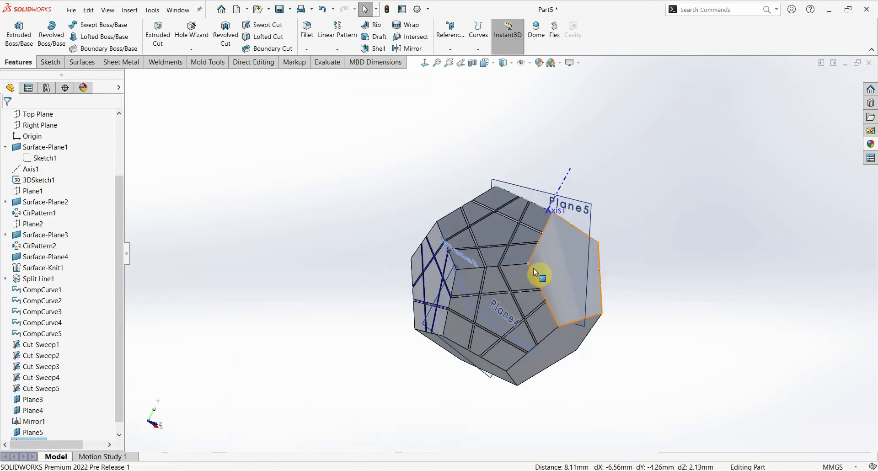
pyautogui.scroll(-3, 535, 272)
pyautogui.moveTo(539, 270); pyautogui.dragTo(523, 298, button='middle')
pyautogui.scroll(-2, 550, 202)
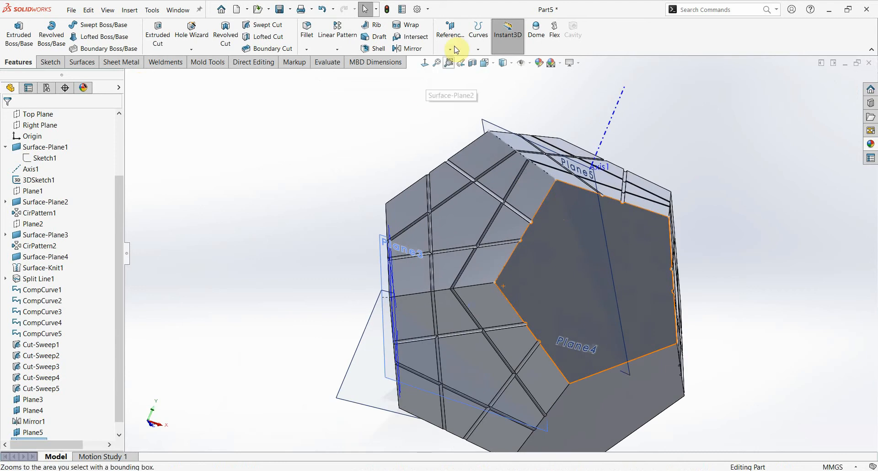
pyautogui.click(450, 30)
pyautogui.click(459, 61)
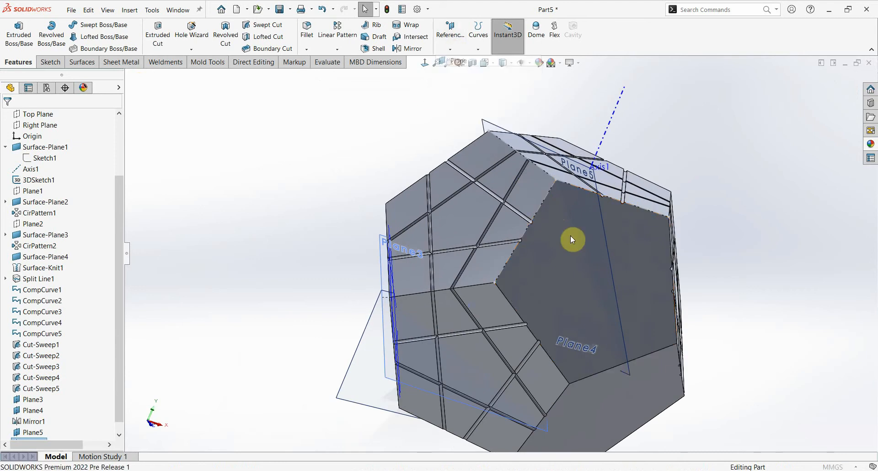
pyautogui.click(524, 233)
pyautogui.scroll(2, 516, 281)
pyautogui.moveTo(516, 283); pyautogui.dragTo(522, 244, button='middle')
pyautogui.scroll(-3, 485, 355)
pyautogui.scroll(-2, 486, 359)
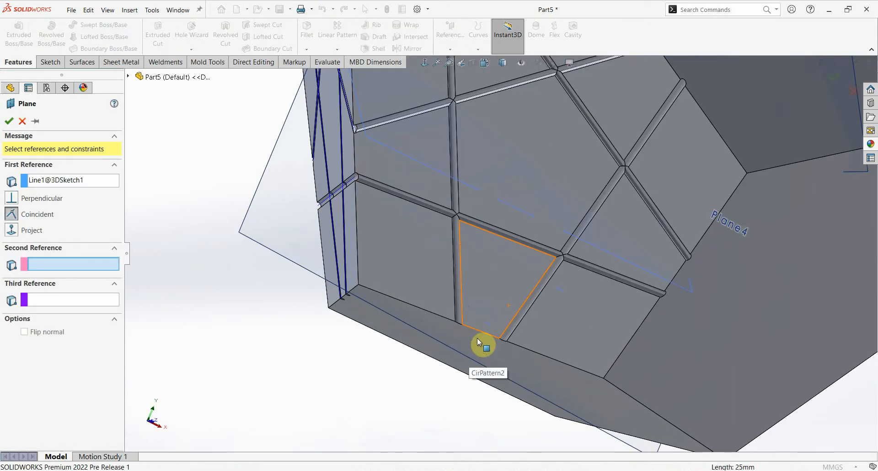
pyautogui.click(481, 332)
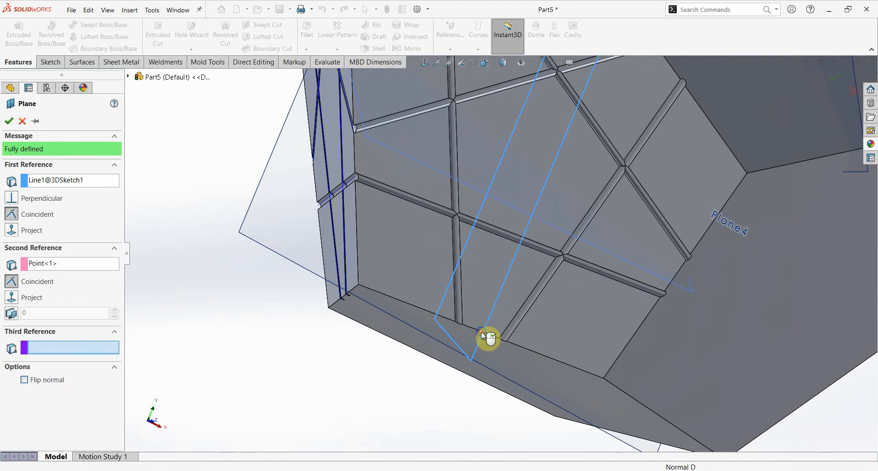
pyautogui.press('Return')
# Mirror the Mirror1 groove feature across Plane6 onto the large blank pentagon and its neighbours.
pyautogui.scroll(3, 500, 353)
pyautogui.scroll(1, 568, 129)
pyautogui.moveTo(566, 132); pyautogui.dragTo(465, 194, button='middle')
pyautogui.scroll(-4, 545, 162)
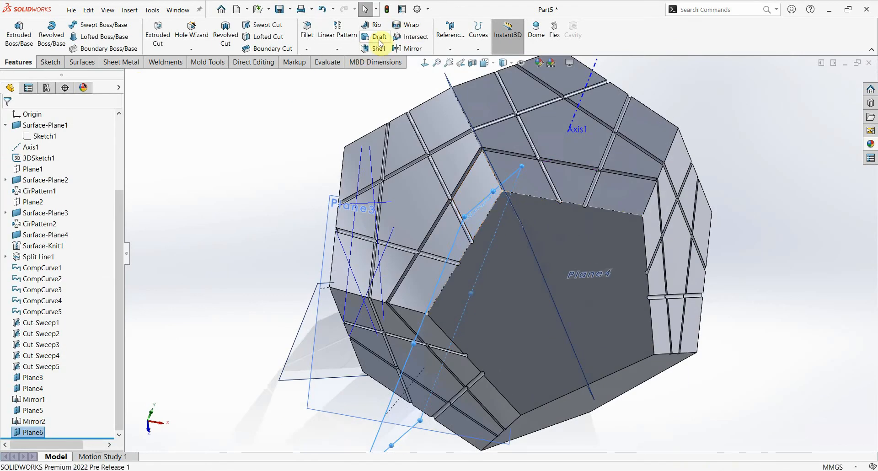
pyautogui.click(413, 48)
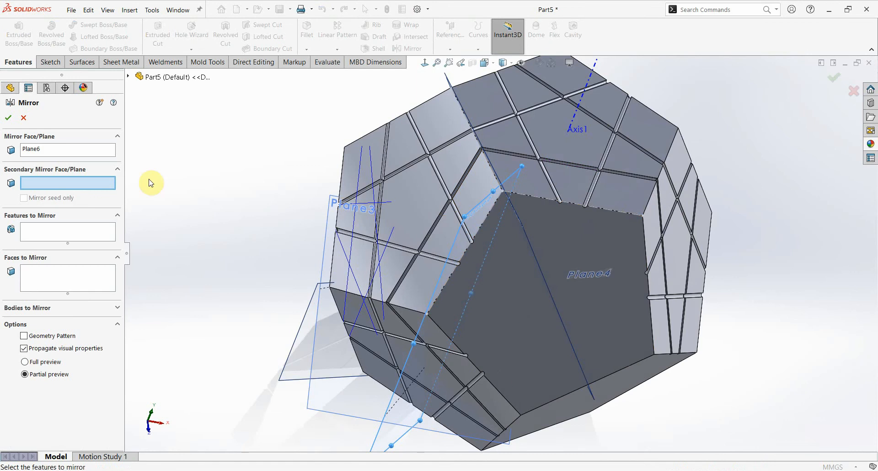
pyautogui.click(40, 235)
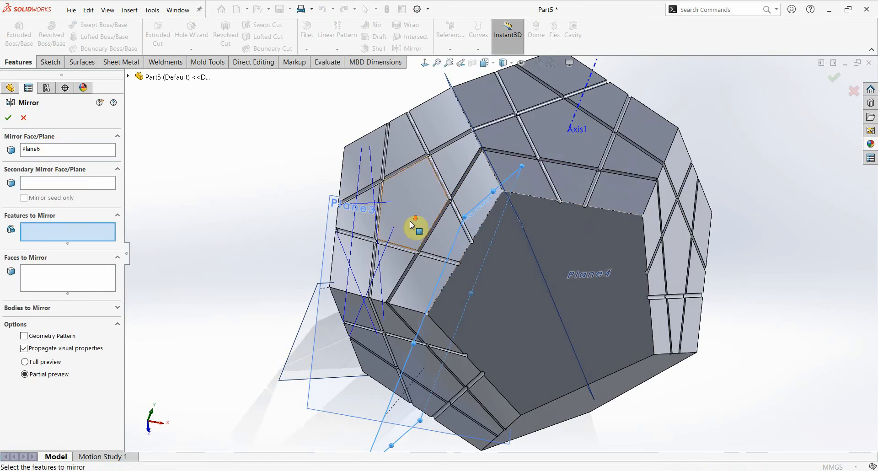
pyautogui.scroll(-4, 410, 221)
pyautogui.click(495, 218)
pyautogui.scroll(8, 533, 241)
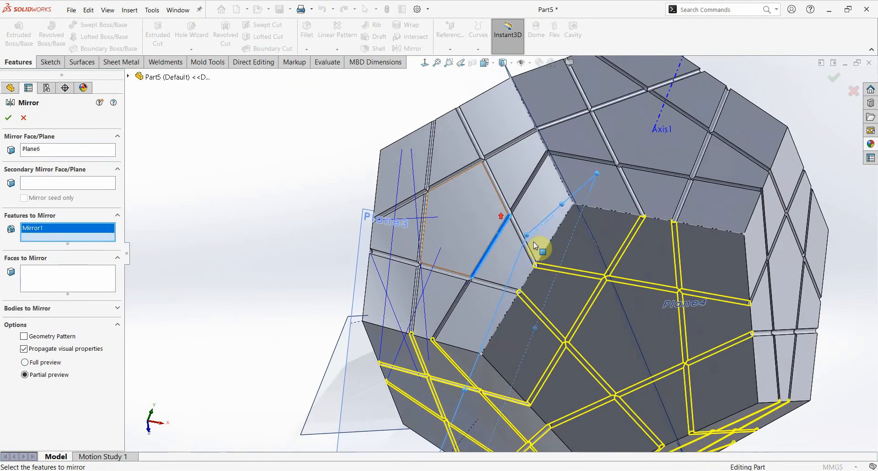
pyautogui.moveTo(574, 280); pyautogui.dragTo(546, 320, button='middle')
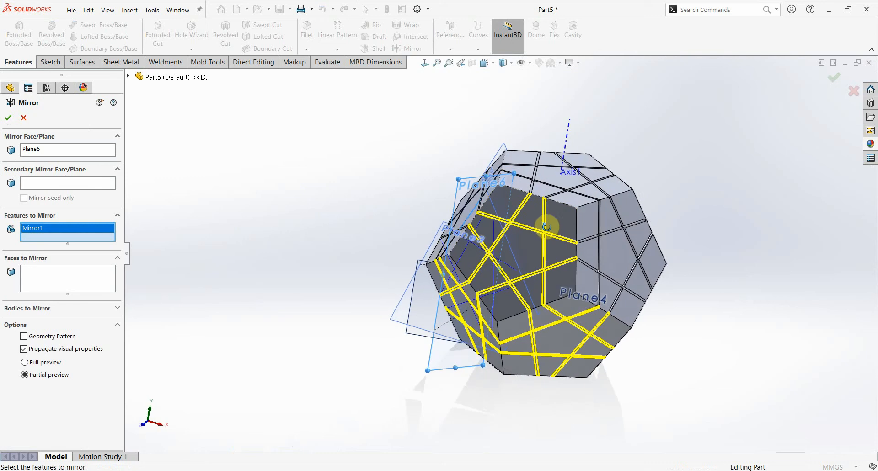
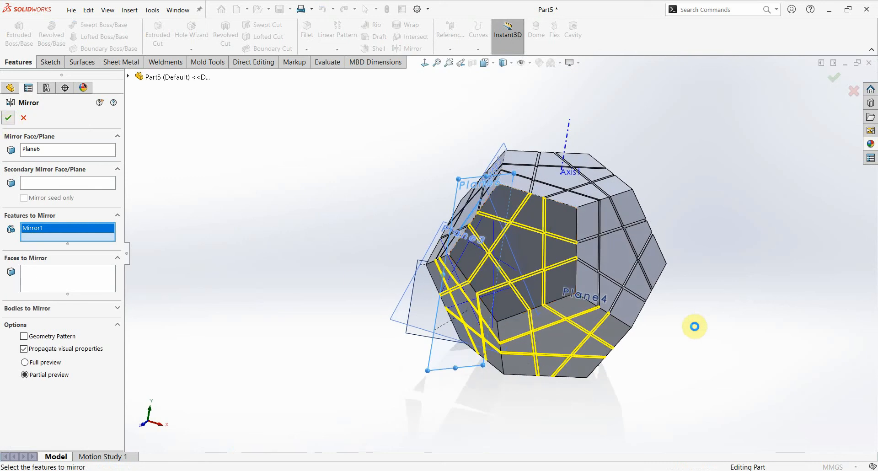
pyautogui.rightClick(694, 326)
# Create a reference plane through the edge between a grooved face and the next blank pentagon, and the midpoint of the adjacent grooved pentagon's far edge.
pyautogui.moveTo(651, 294); pyautogui.dragTo(520, 190, button='middle')
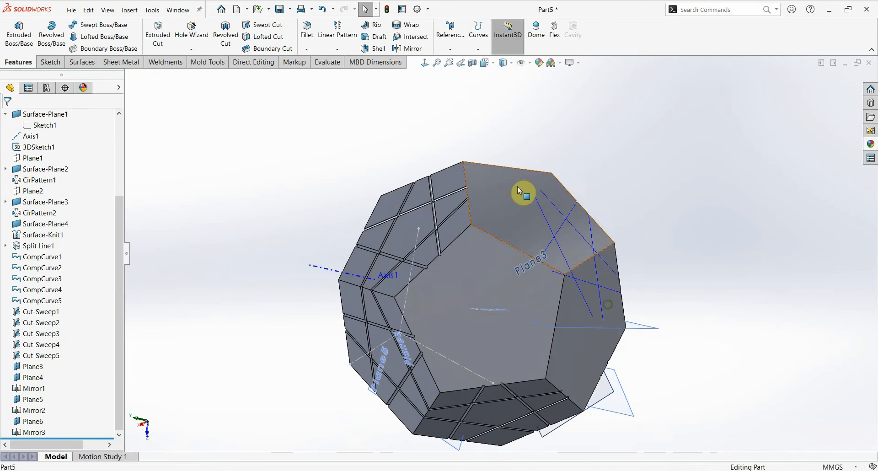
pyautogui.scroll(-3, 520, 190)
pyautogui.click(450, 49)
pyautogui.click(458, 64)
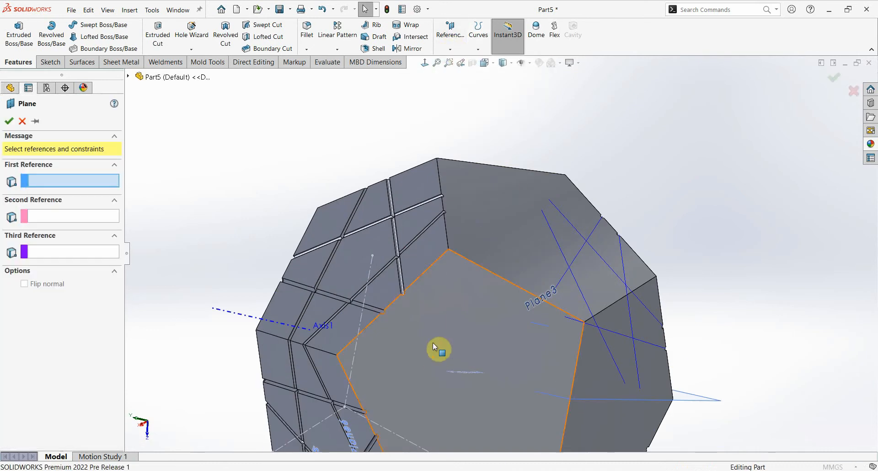
pyautogui.press('Down')
pyautogui.press('Down')
pyautogui.press('Down')
pyautogui.press('Down')
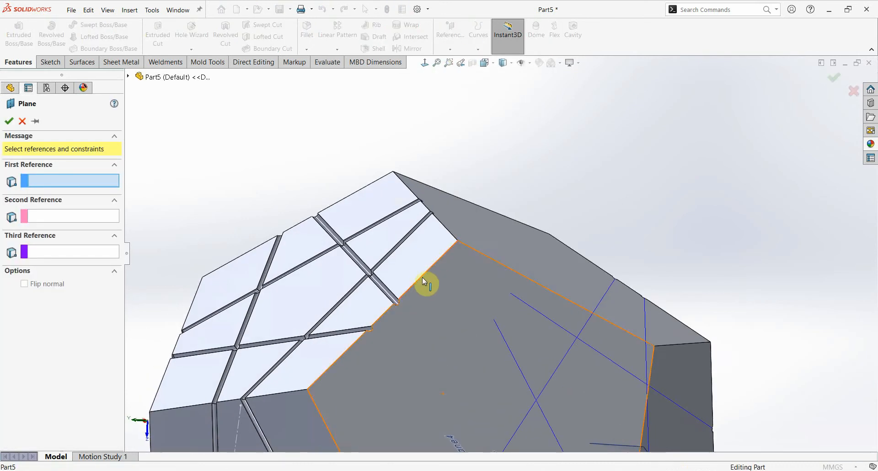
pyautogui.click(422, 278)
pyautogui.scroll(5, 427, 314)
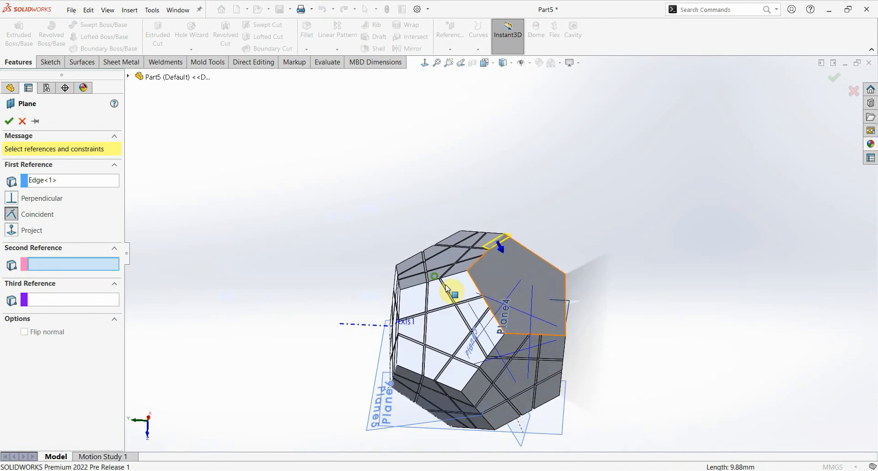
pyautogui.scroll(-5, 437, 380)
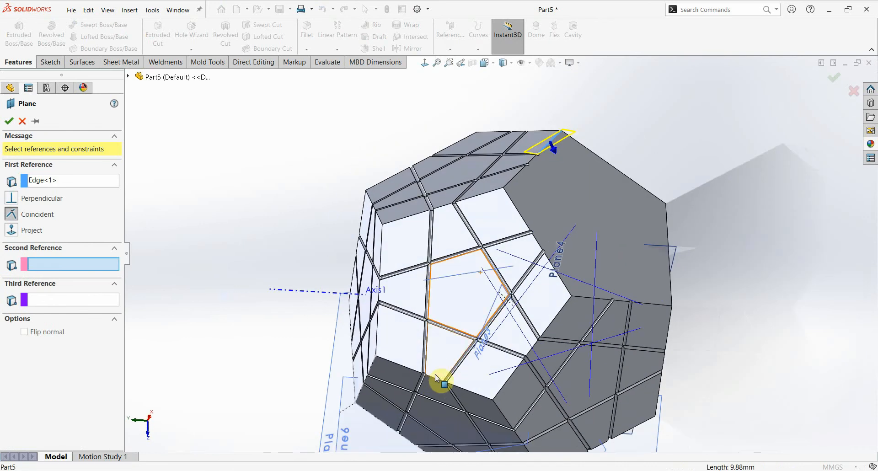
pyautogui.scroll(-3, 434, 374)
pyautogui.click(452, 352)
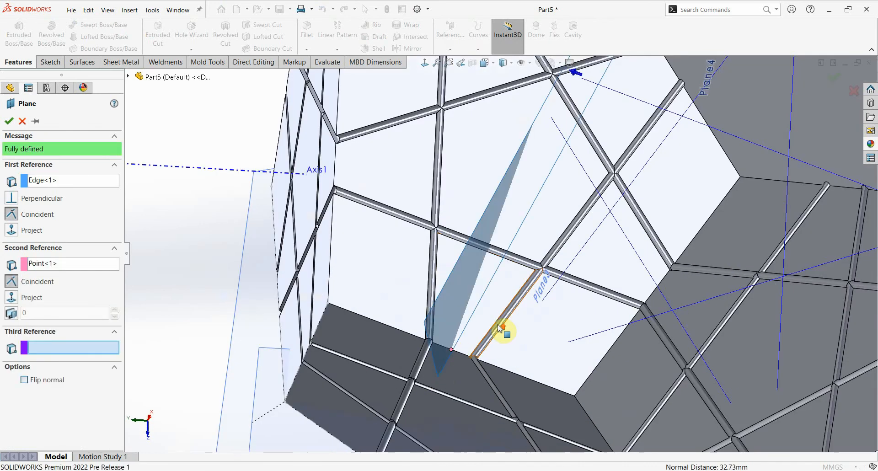
pyautogui.scroll(5, 503, 329)
pyautogui.moveTo(514, 261); pyautogui.dragTo(597, 172, button='middle')
pyautogui.scroll(-5, 566, 151)
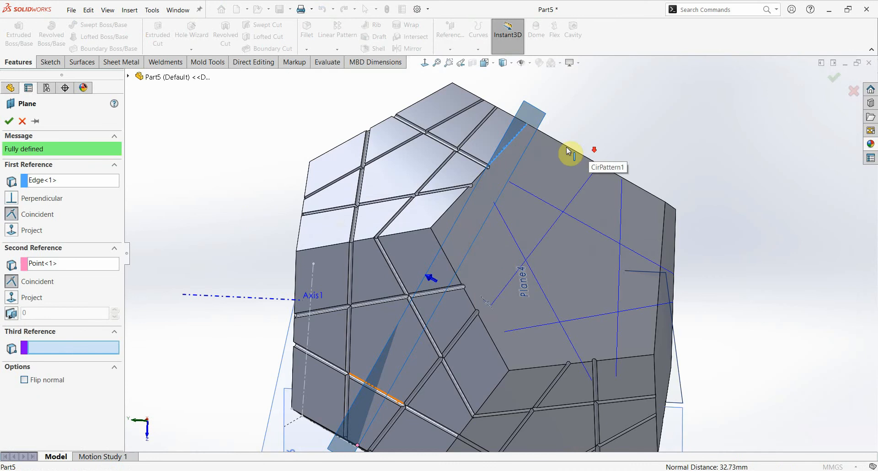
pyautogui.click(832, 76)
# Mirror the Mirror2 groove feature across Plane8.
pyautogui.click(404, 48)
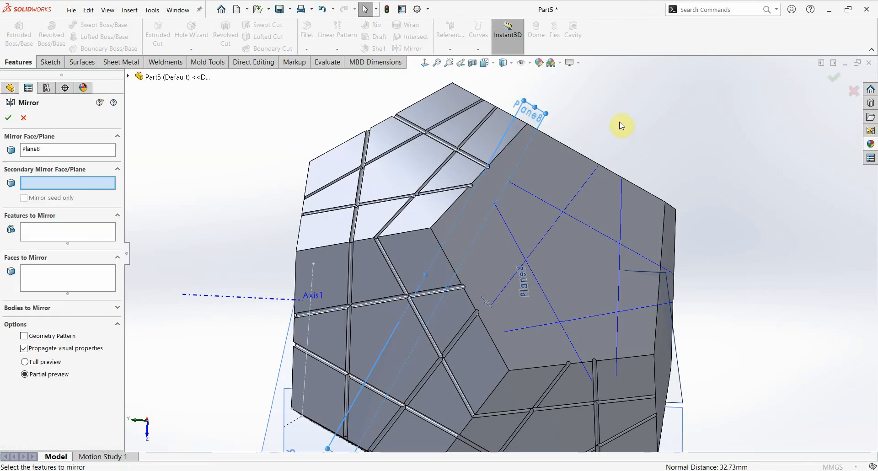
pyautogui.scroll(-5, 582, 115)
pyautogui.click(45, 232)
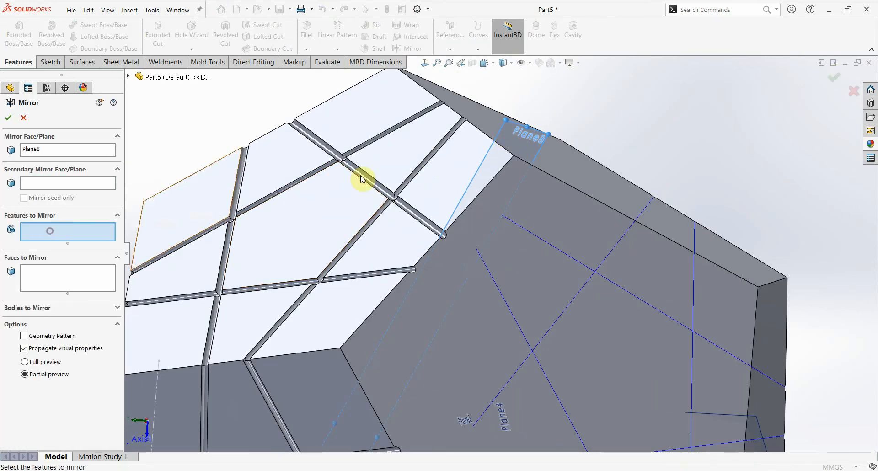
pyautogui.click(388, 194)
pyautogui.scroll(5, 427, 212)
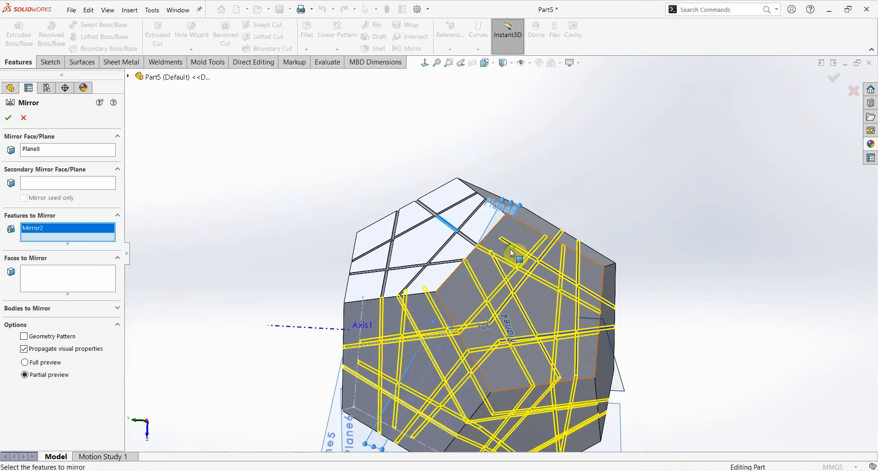
pyautogui.moveTo(427, 212); pyautogui.dragTo(517, 283, button='middle')
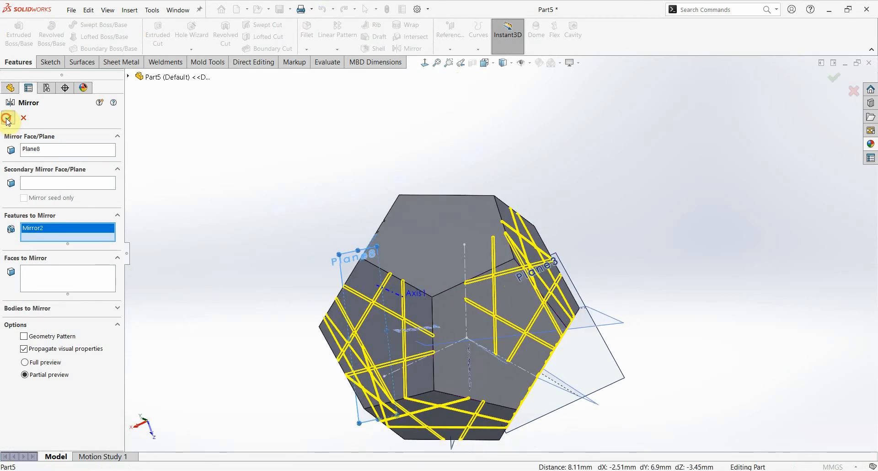
pyautogui.press('Return')
# Create a reference plane through the remaining blank pentagon's edge with the grooved face above Axis1, and the far-edge midpoint of the grooved face by Axis1.
pyautogui.moveTo(641, 213); pyautogui.dragTo(673, 368, button='middle')
pyautogui.moveTo(531, 227); pyautogui.dragTo(549, 225, button='middle')
pyautogui.scroll(-3, 527, 197)
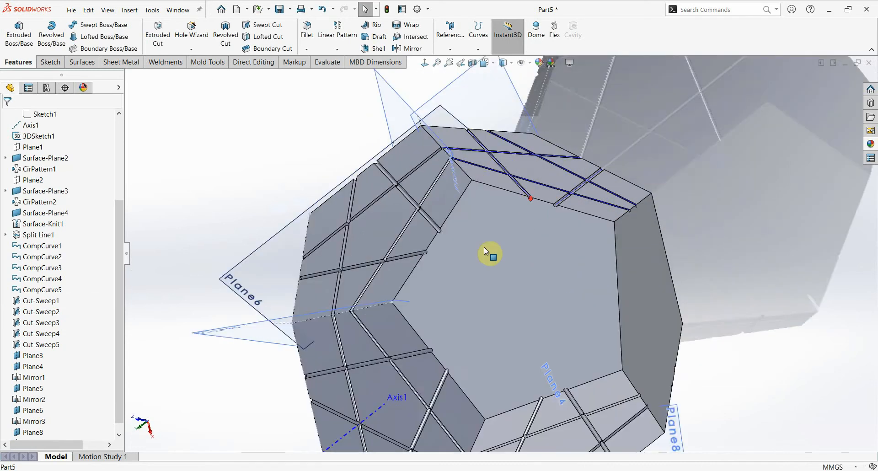
pyautogui.moveTo(484, 247); pyautogui.dragTo(464, 235, button='middle')
pyautogui.scroll(-1, 465, 240)
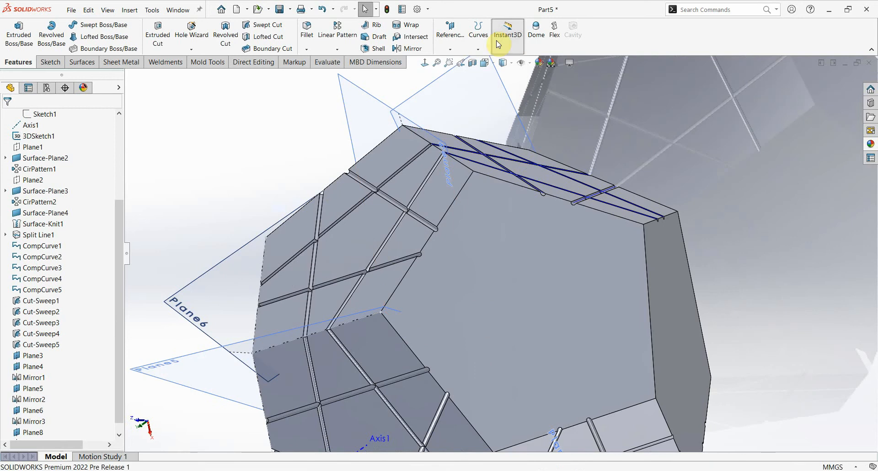
pyautogui.click(450, 32)
pyautogui.click(453, 61)
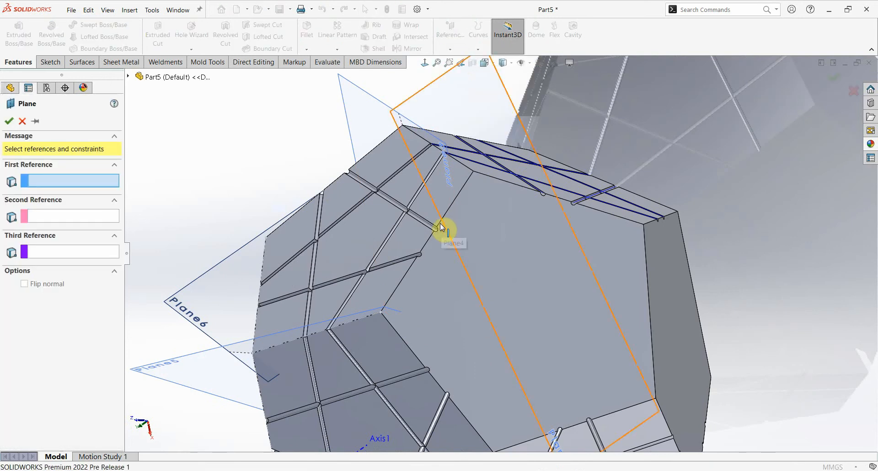
pyautogui.click(423, 251)
pyautogui.moveTo(423, 251); pyautogui.dragTo(453, 333, button='middle')
pyautogui.scroll(-3, 453, 333)
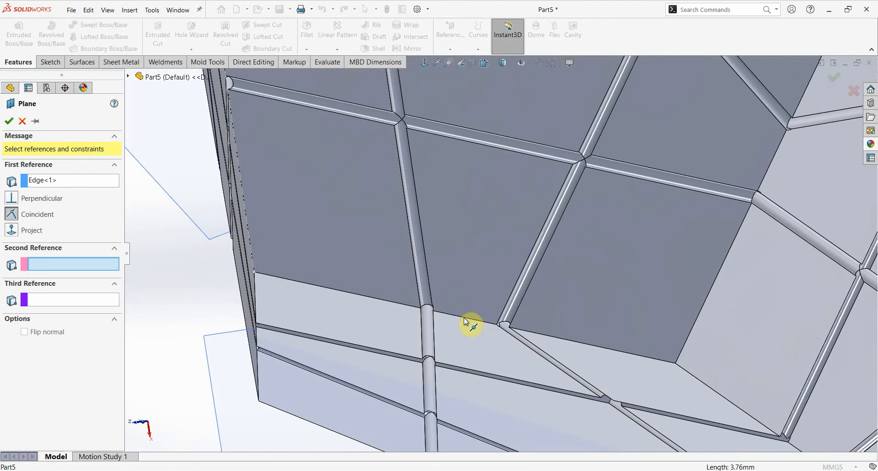
pyautogui.click(464, 321)
pyautogui.scroll(5, 500, 308)
pyautogui.moveTo(499, 307); pyautogui.dragTo(524, 179, button='middle')
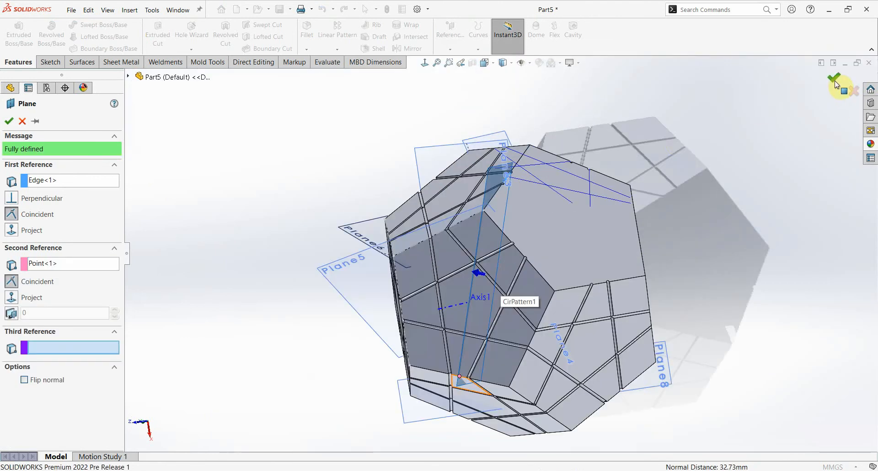
pyautogui.press('Return')
# Mirror the Mirror1 groove feature across Plane9.
pyautogui.click(409, 48)
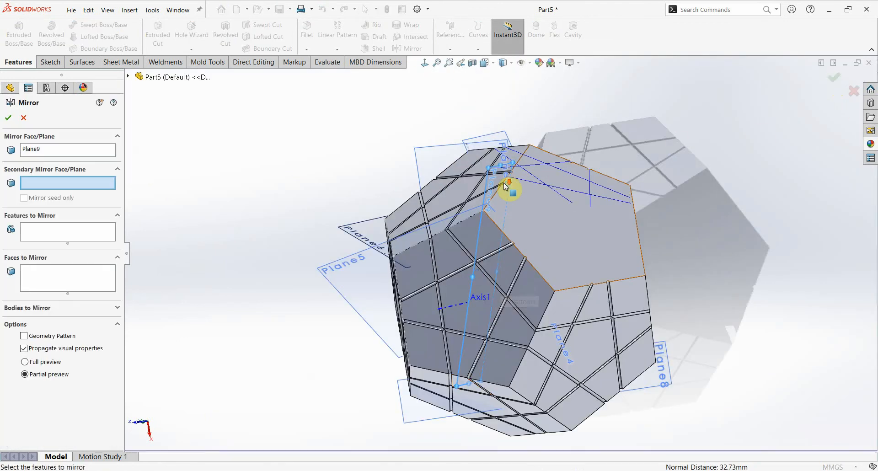
pyautogui.scroll(-5, 505, 190)
pyautogui.click(44, 232)
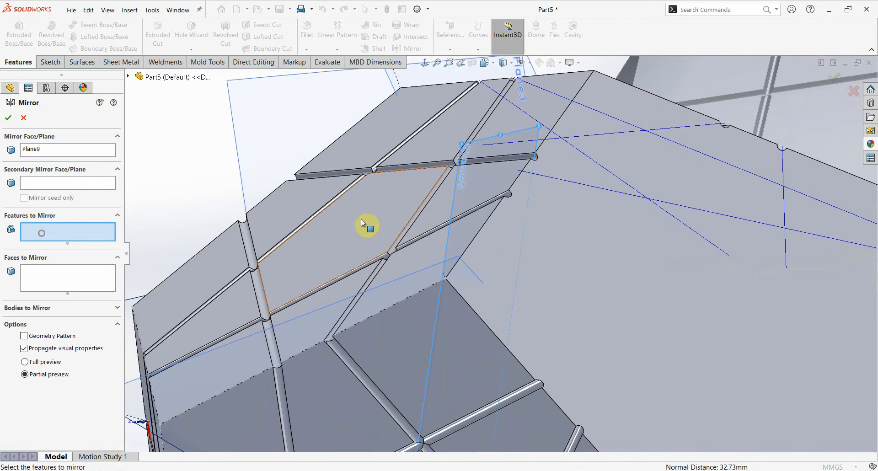
pyautogui.click(393, 245)
pyautogui.scroll(5, 393, 245)
pyautogui.moveTo(521, 249); pyautogui.dragTo(447, 324, button='middle')
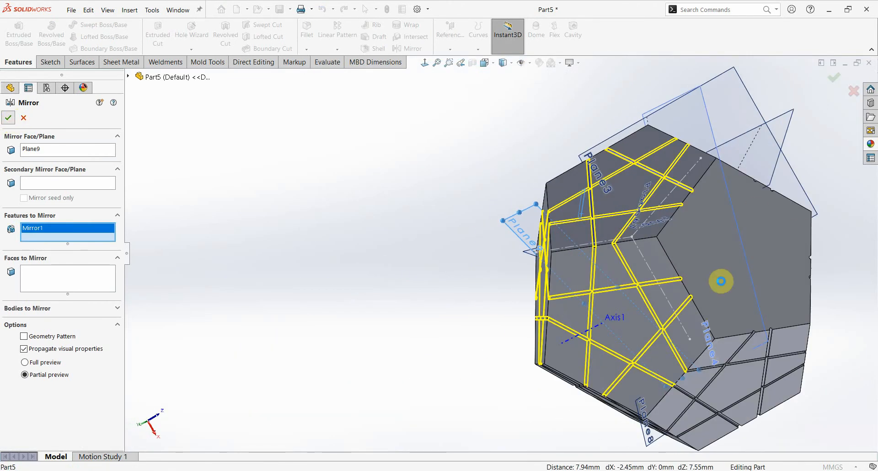
# Create a reference plane through the edge between the originally swept pentagon and the last blank pentagon, and the far-edge midpoint of the grooved pentagon below.
pyautogui.moveTo(736, 266); pyautogui.dragTo(762, 257, button='middle')
pyautogui.scroll(-3, 717, 225)
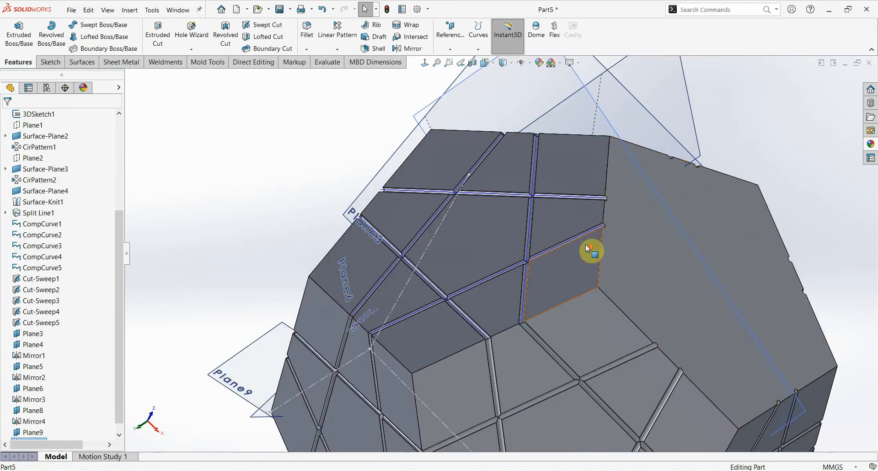
pyautogui.scroll(3, 586, 248)
pyautogui.click(450, 32)
pyautogui.click(471, 66)
pyautogui.scroll(-2, 566, 259)
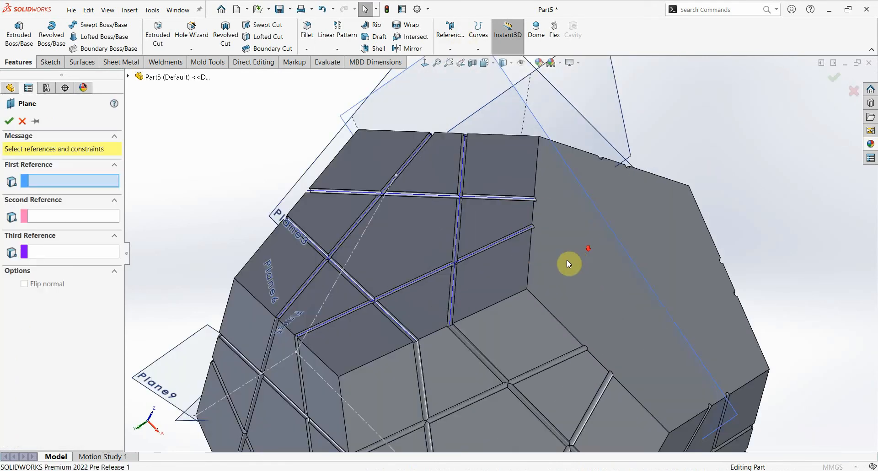
pyautogui.click(530, 274)
pyautogui.scroll(2, 539, 279)
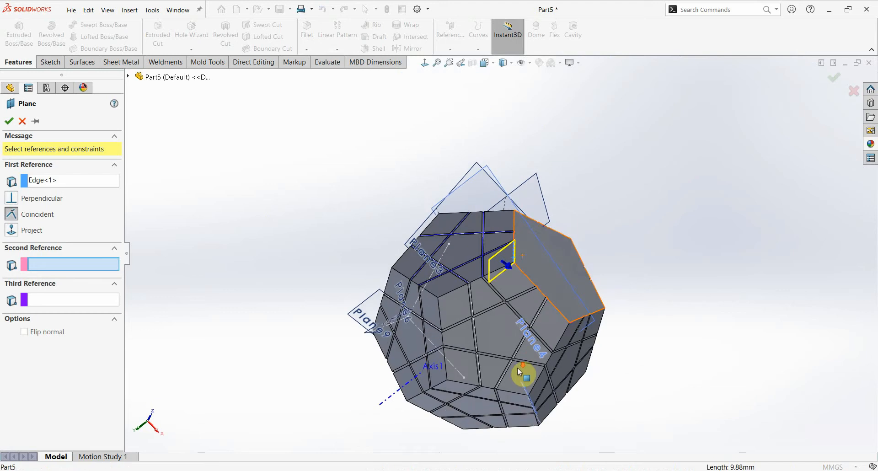
pyautogui.scroll(-4, 502, 371)
pyautogui.click(477, 367)
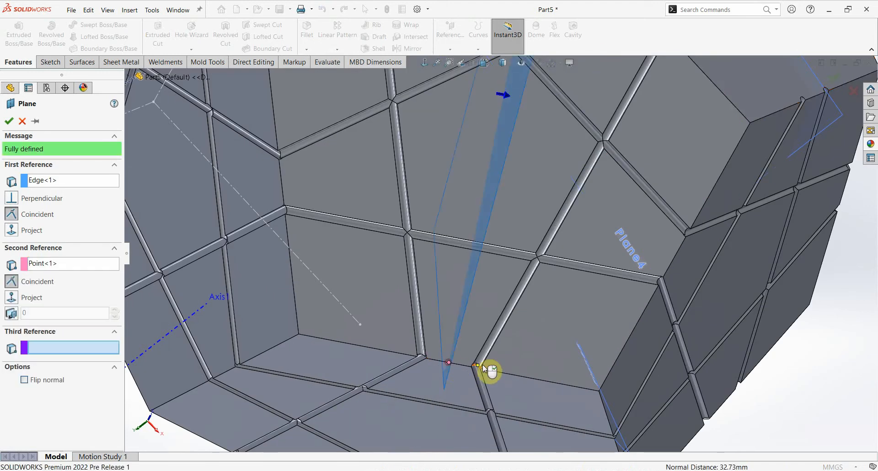
pyautogui.scroll(5, 489, 256)
pyautogui.scroll(-3, 533, 151)
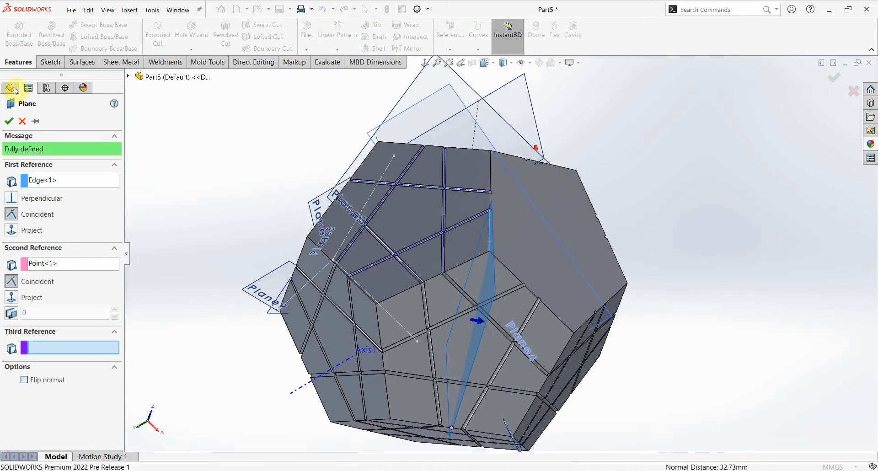
pyautogui.click(9, 120)
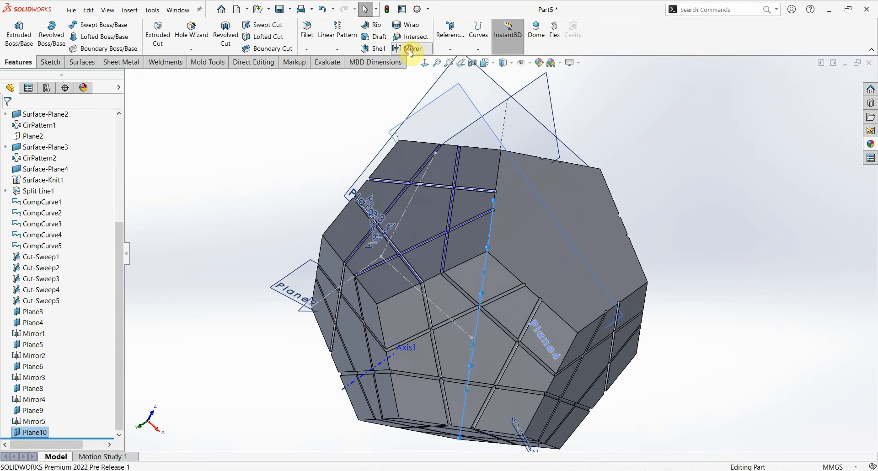
# Mirror the five cut sweeps, Cut-Sweep1 to Cut-Sweep5, across Plane10 onto the last blank pentagon.
pyautogui.click(410, 49)
pyautogui.click(53, 239)
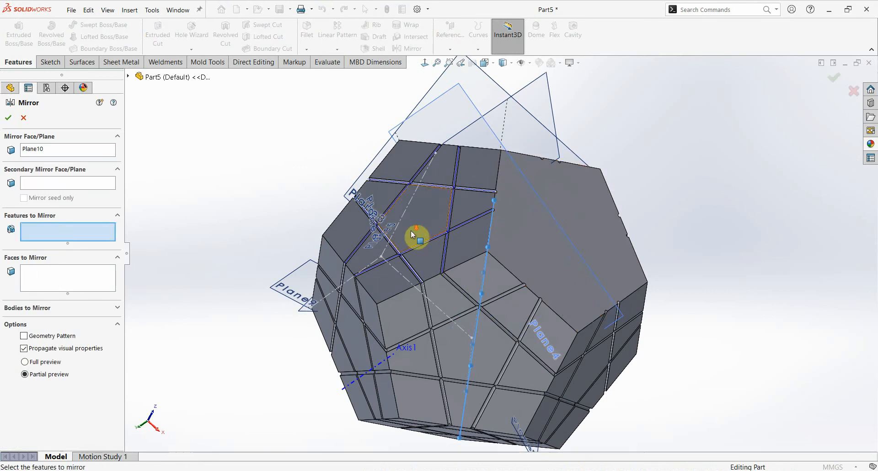
pyautogui.scroll(-4, 413, 234)
pyautogui.click(498, 143)
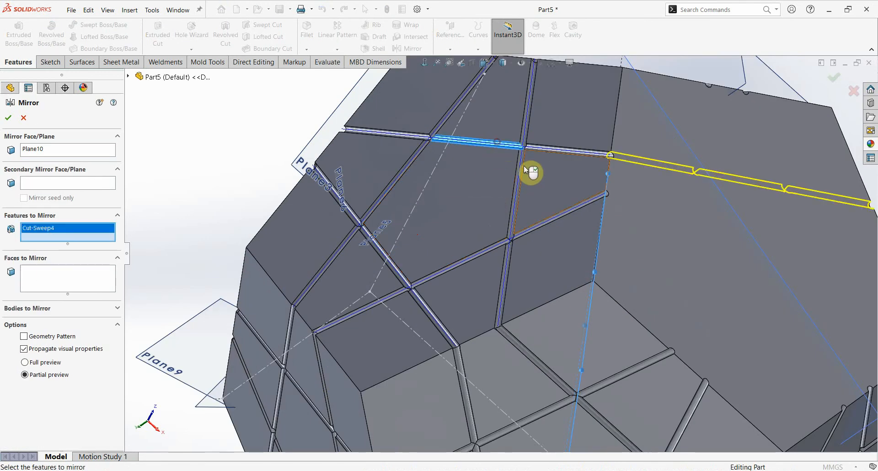
pyautogui.click(522, 237)
pyautogui.click(490, 249)
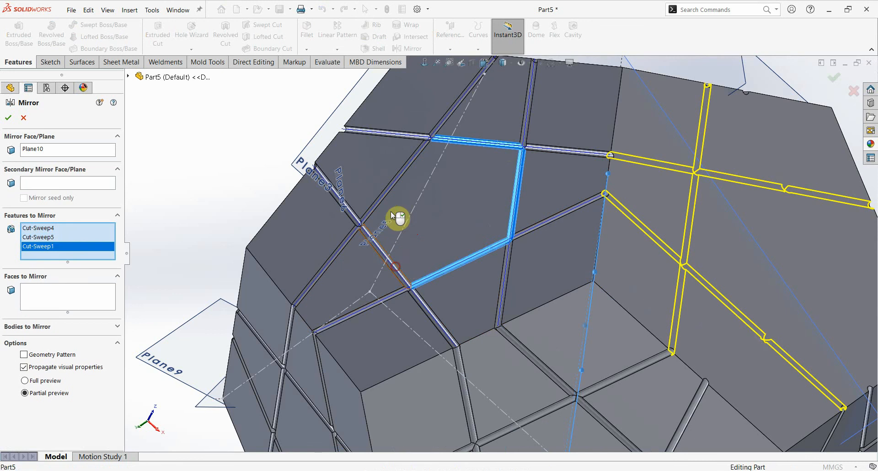
pyautogui.click(396, 267)
pyautogui.click(391, 185)
pyautogui.scroll(3, 634, 270)
pyautogui.moveTo(632, 265); pyautogui.dragTo(574, 291, button='middle')
pyautogui.scroll(3, 577, 289)
# Hide the reference planes Plane3, Plane4, Plane5, Plane6, Plane8, Plane9 and Plane10.
pyautogui.click(35, 313)
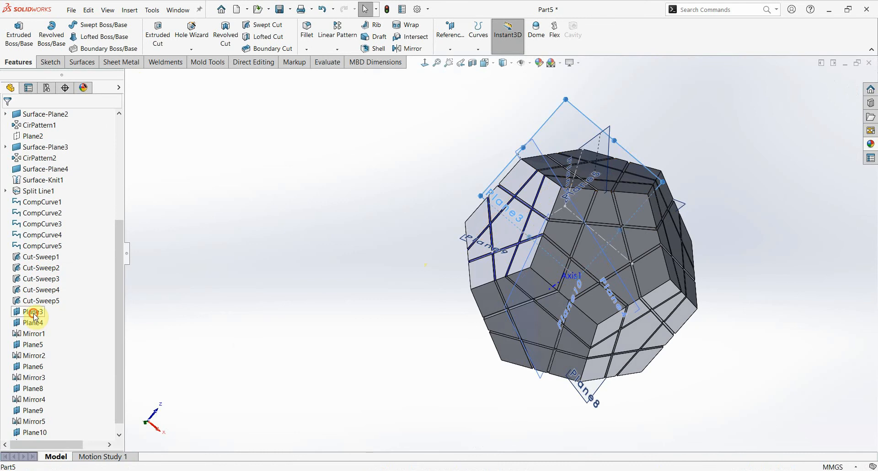
pyautogui.keyDown('ctrl'); pyautogui.click(36, 323); pyautogui.keyUp('ctrl')
pyautogui.keyDown('ctrl'); pyautogui.click(31, 364); pyautogui.keyUp('ctrl')
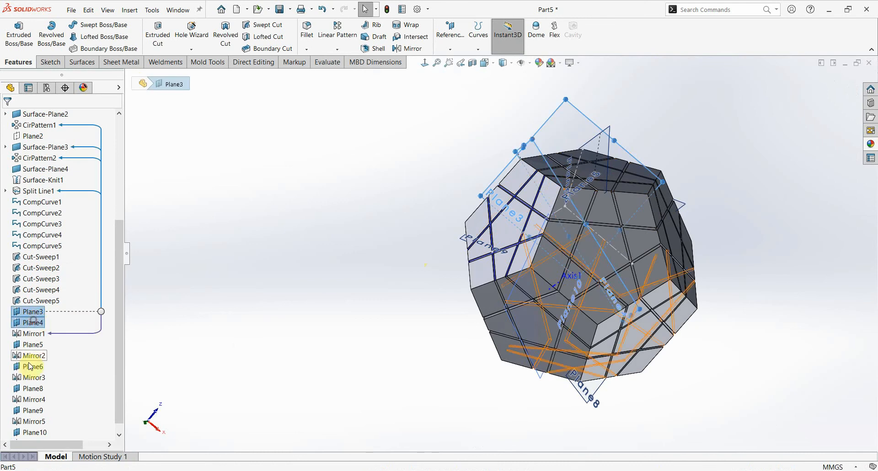
pyautogui.keyDown('ctrl'); pyautogui.click(31, 389); pyautogui.keyUp('ctrl')
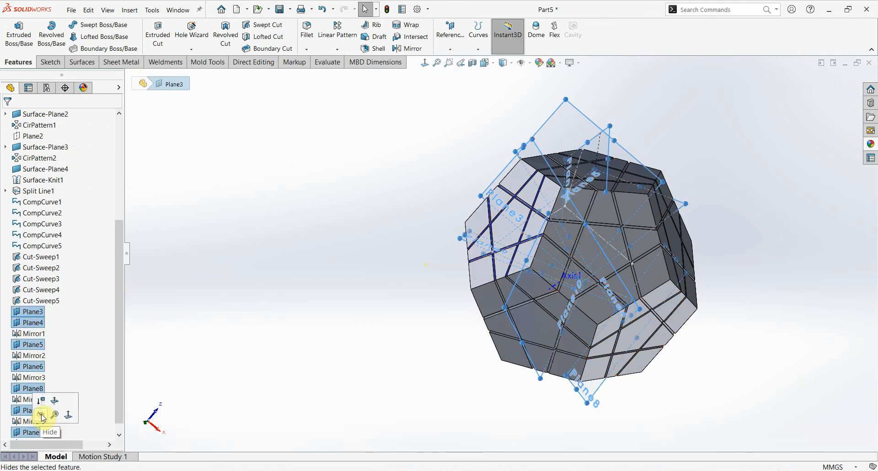
pyautogui.click(40, 410)
# Hide 3DSketch1 and Axis1.
pyautogui.moveTo(363, 304); pyautogui.dragTo(406, 343, button='middle')
pyautogui.scroll(5, 35, 274)
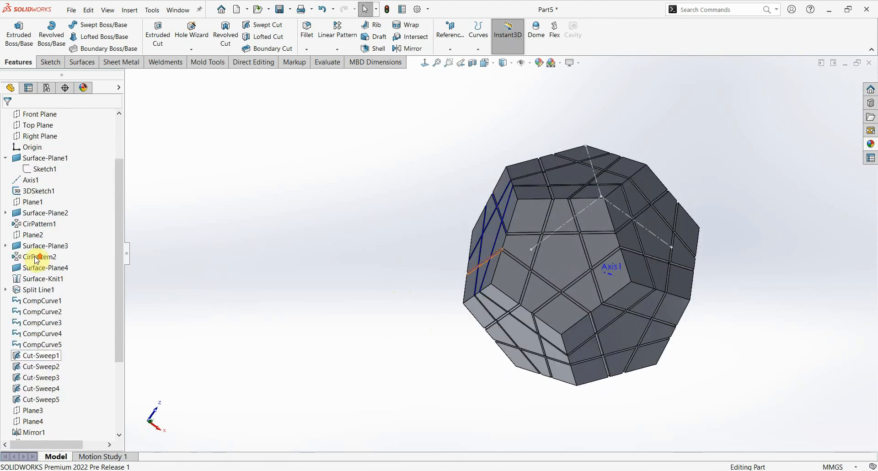
pyautogui.click(53, 258)
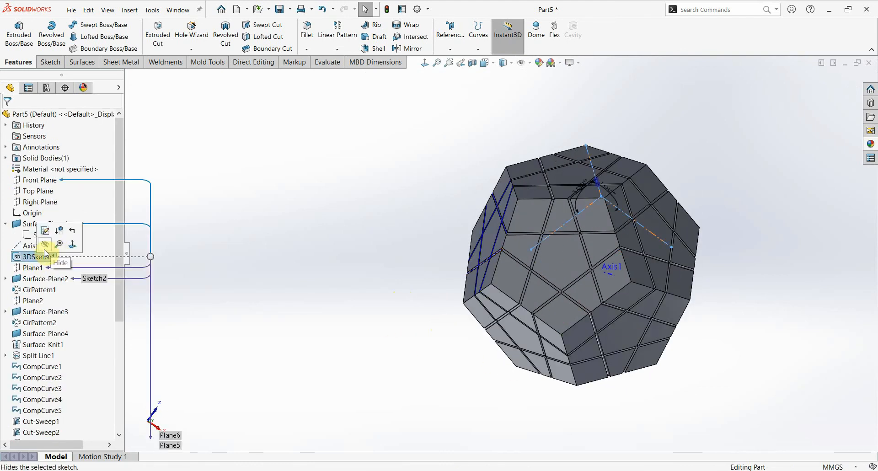
pyautogui.click(43, 246)
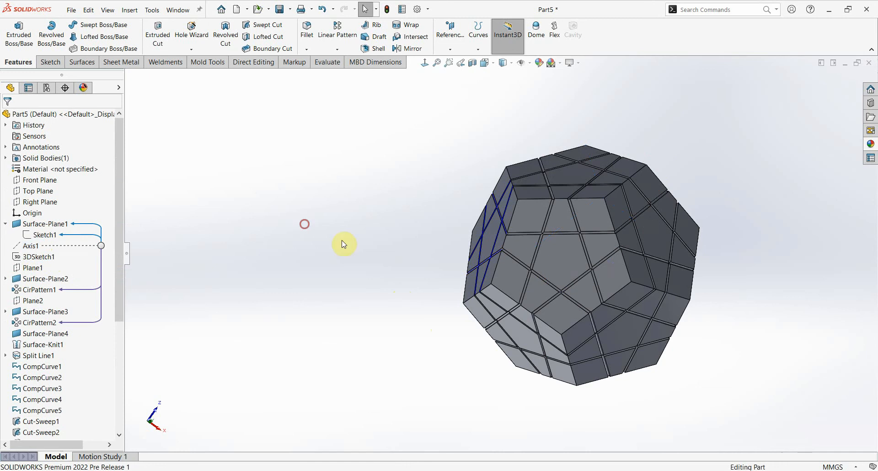
# Hide the composite curves CompCurve1 to CompCurve5.
pyautogui.moveTo(443, 283); pyautogui.dragTo(457, 277, button='middle')
pyautogui.scroll(-2, 45, 345)
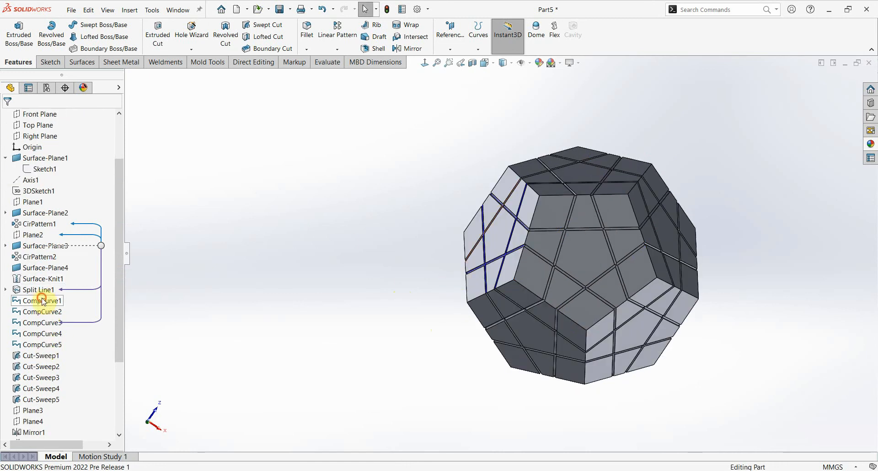
pyautogui.click(42, 301)
pyautogui.click(52, 335)
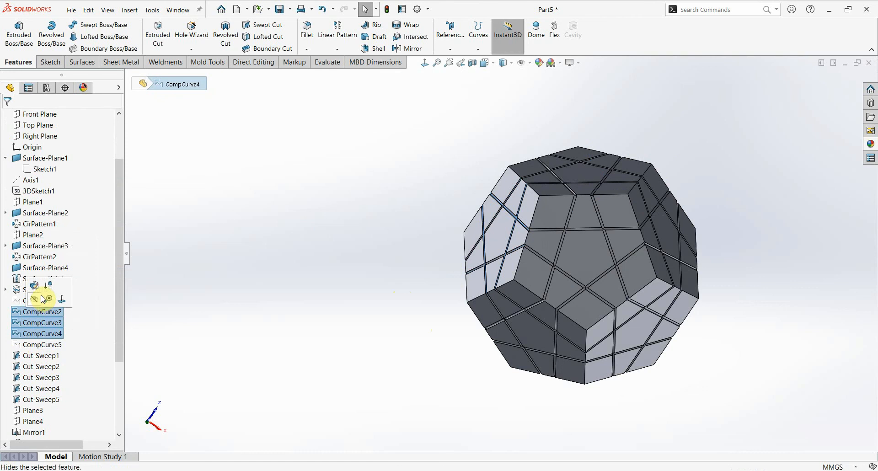
pyautogui.click(328, 282)
# Begin a symmetric 0.70 mm fillet and add the between-features edge set covering two sides of the front pentagon.
pyautogui.moveTo(520, 308); pyautogui.dragTo(569, 327, button='middle')
pyautogui.scroll(-3, 484, 156)
pyautogui.scroll(-3, 474, 139)
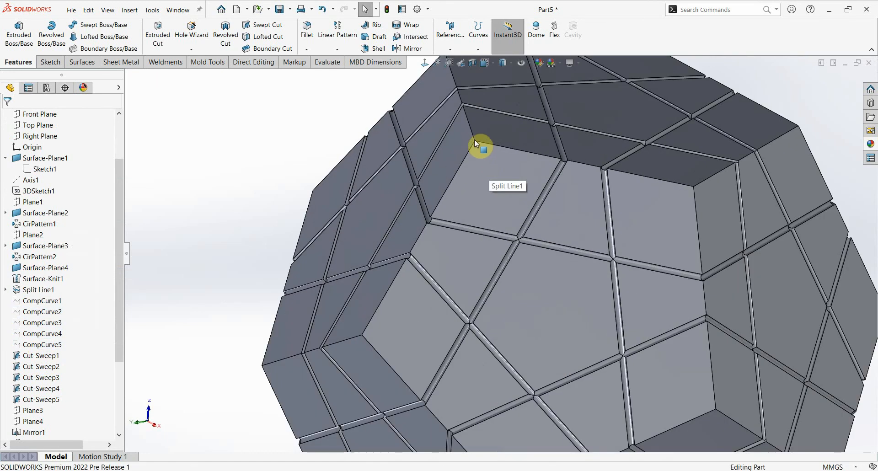
pyautogui.scroll(3, 508, 246)
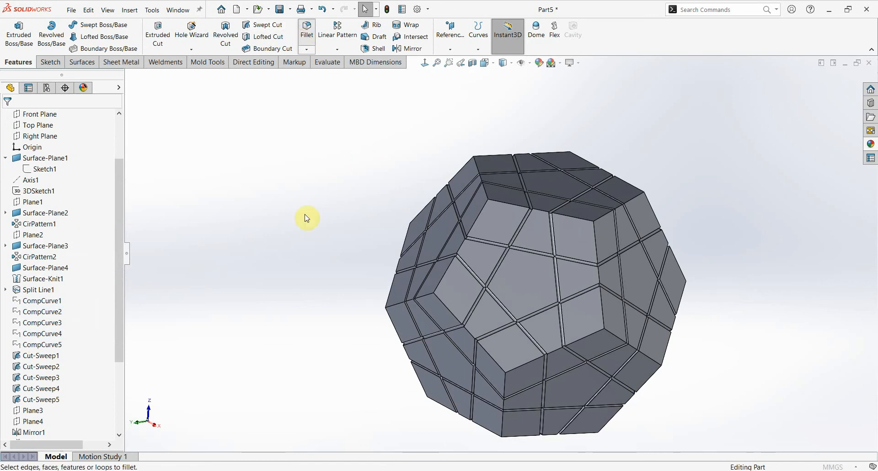
pyautogui.write('0.70mm')
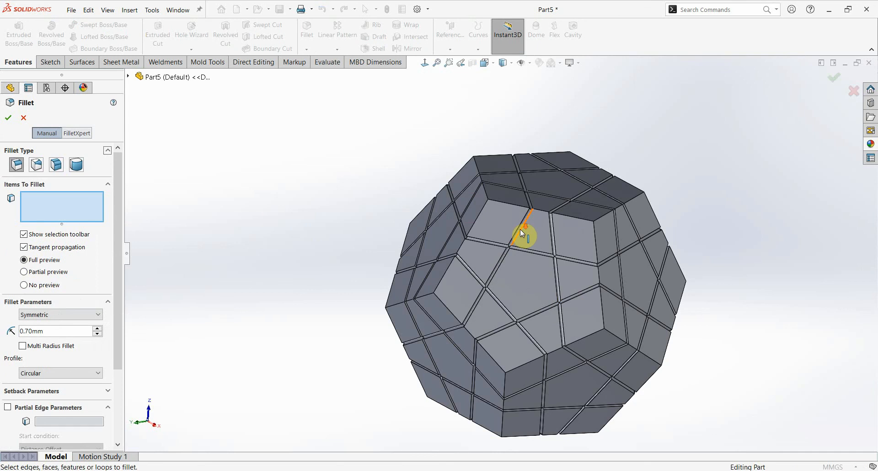
pyautogui.scroll(-2, 520, 229)
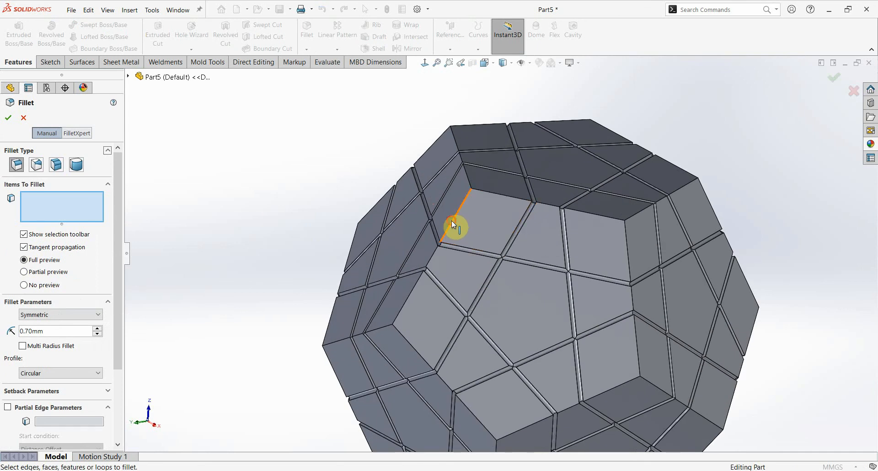
pyautogui.click(451, 220)
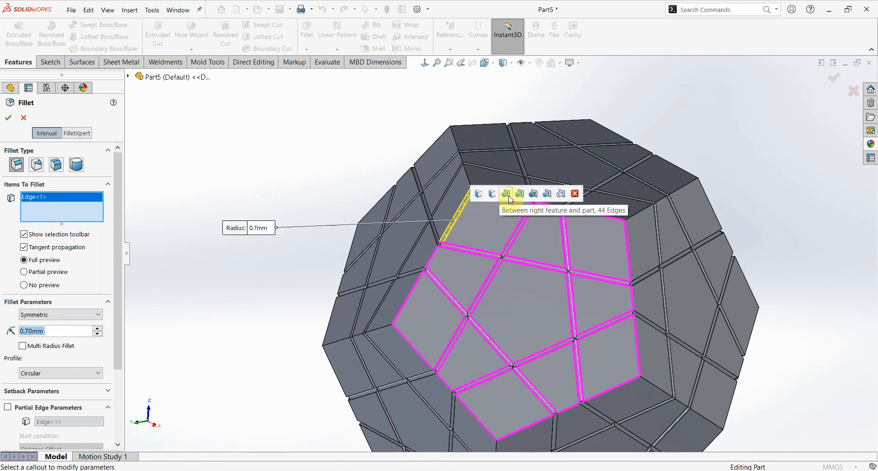
pyautogui.click(547, 194)
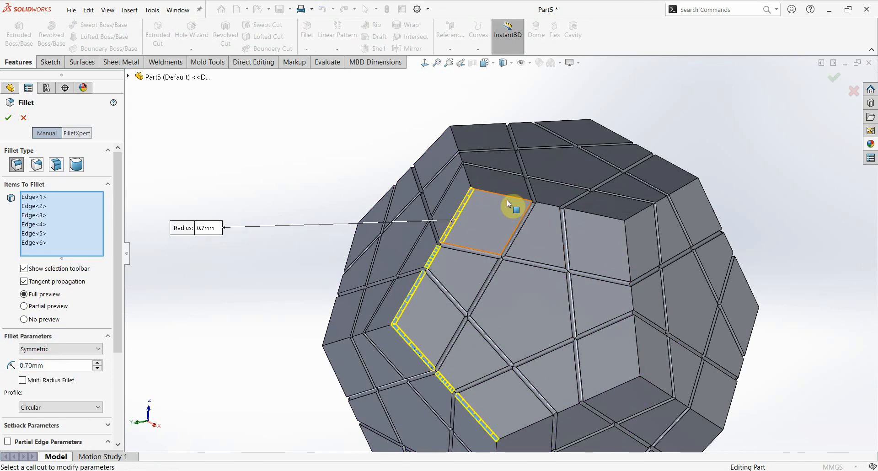
# Add the edges along the front pentagon's remaining three sides to the fillet using the between-features edge sets.
pyautogui.click(506, 196)
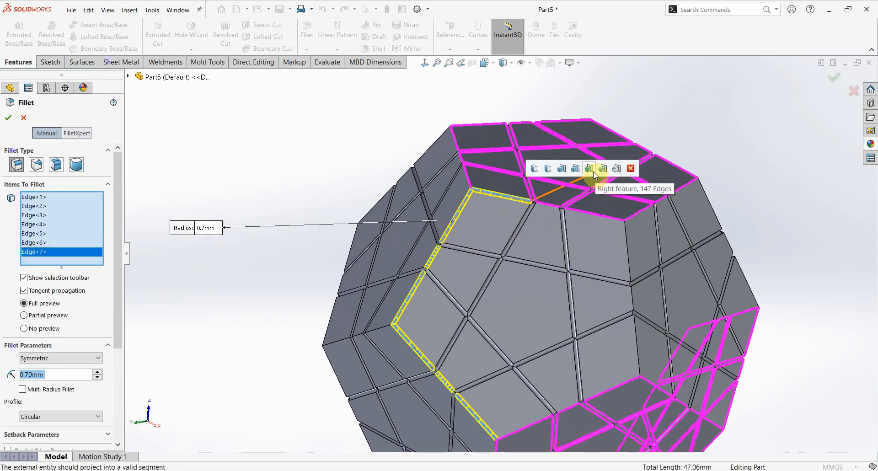
pyautogui.click(602, 169)
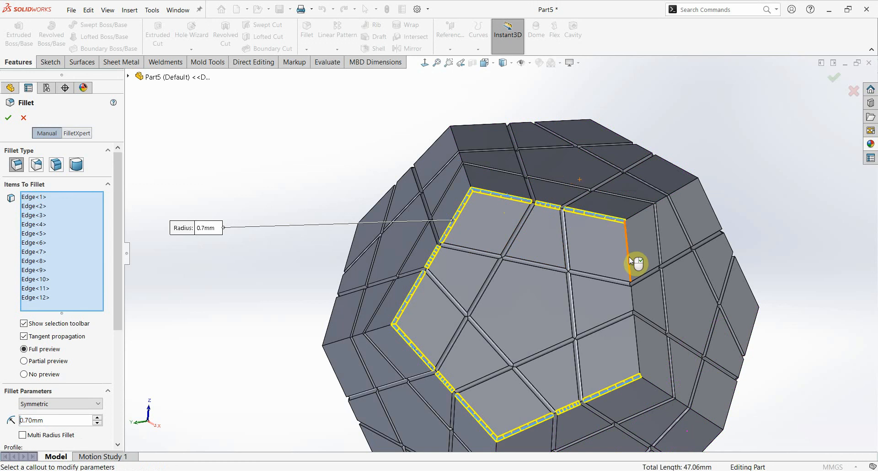
pyautogui.click(629, 260)
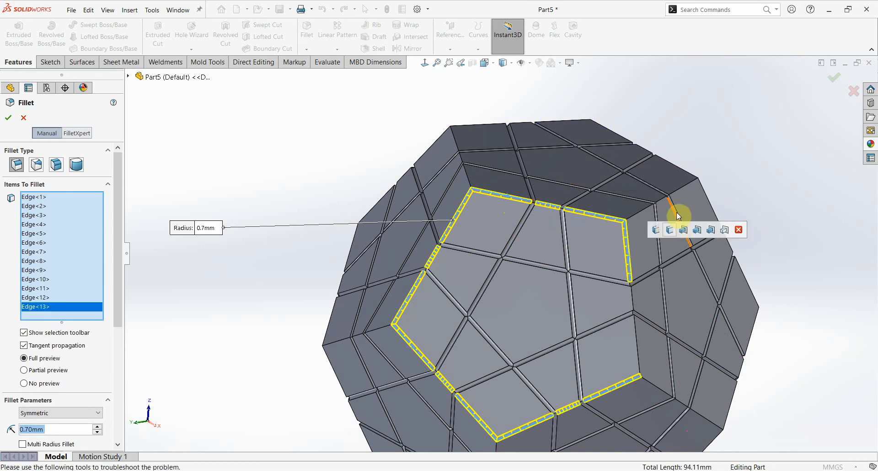
pyautogui.click(711, 230)
# Add the remaining outline edges of the adjacent grooved pentagon to the fillet using the between-features edge sets.
pyautogui.moveTo(660, 273); pyautogui.dragTo(621, 203, button='middle')
pyautogui.scroll(-3, 621, 203)
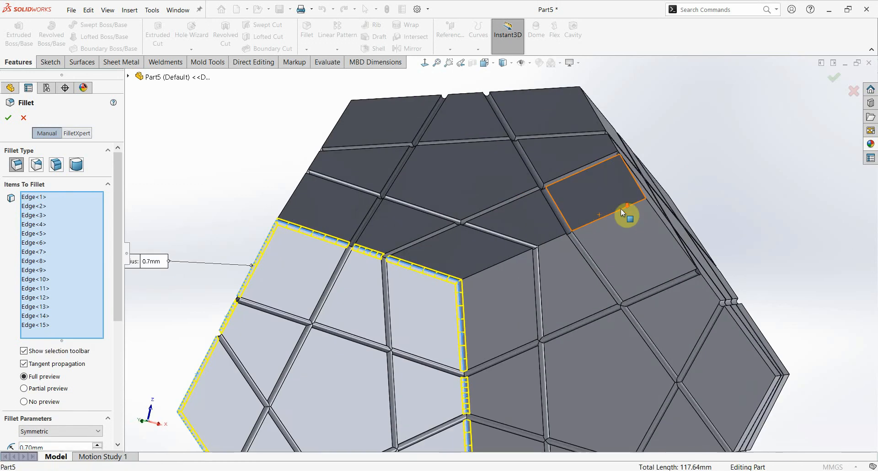
pyautogui.click(621, 209)
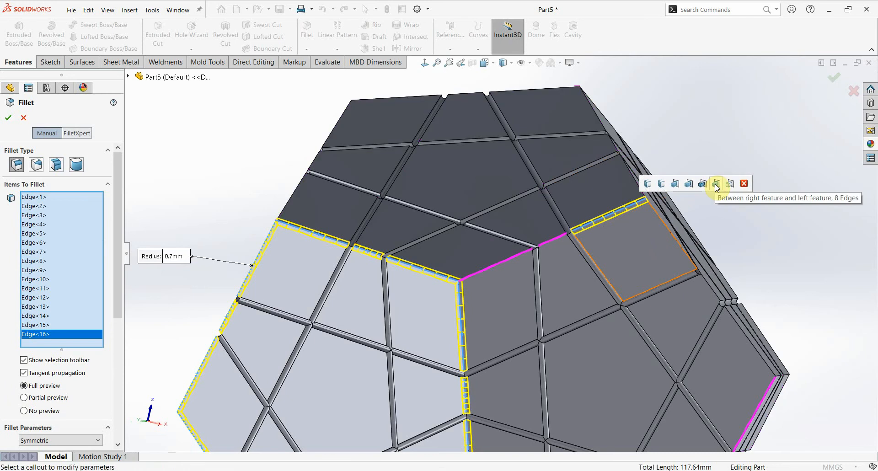
pyautogui.click(716, 183)
pyautogui.scroll(3, 653, 274)
pyautogui.moveTo(652, 273); pyautogui.dragTo(616, 284, button='middle')
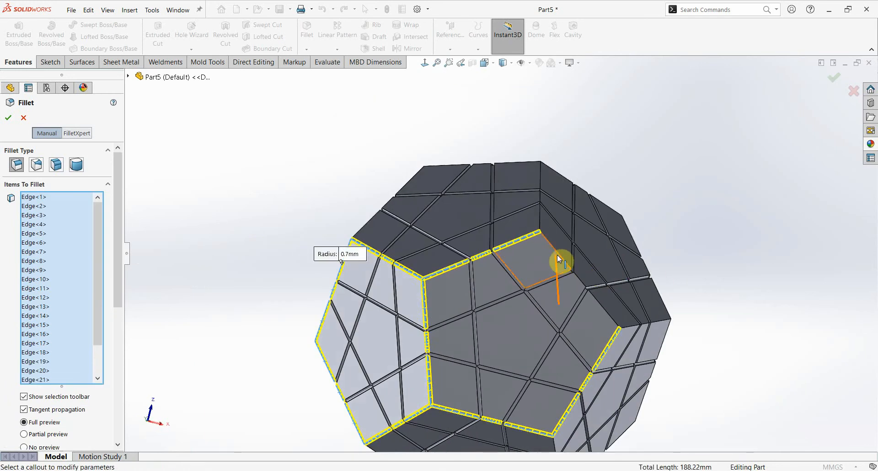
pyautogui.click(559, 255)
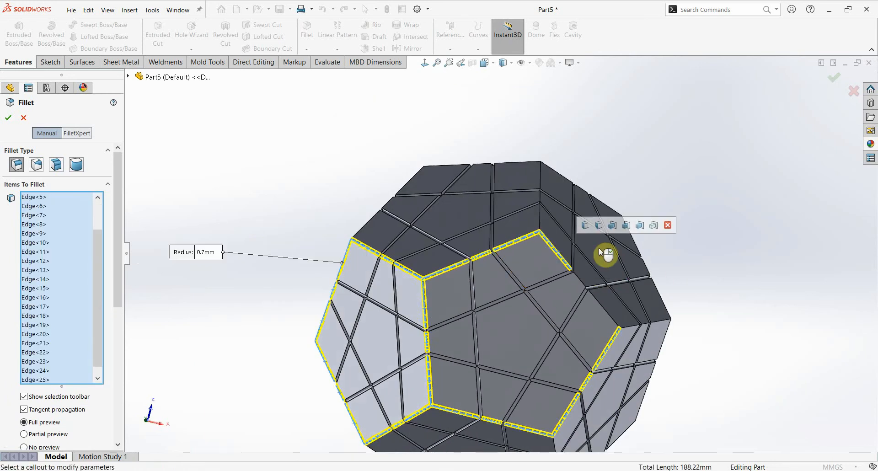
pyautogui.click(642, 226)
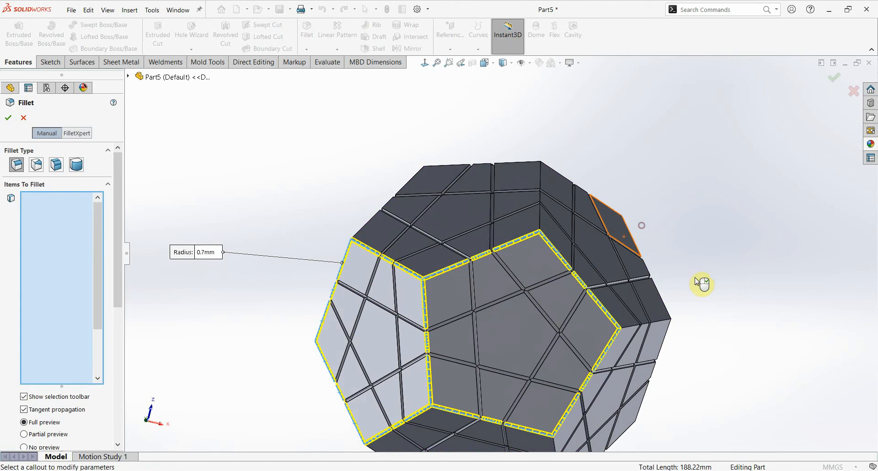
# Add the face edges running outward from two corners of the front pentagon to the fillet using the between-features edge set.
pyautogui.moveTo(695, 277); pyautogui.dragTo(580, 327, button='middle')
pyautogui.click(584, 332)
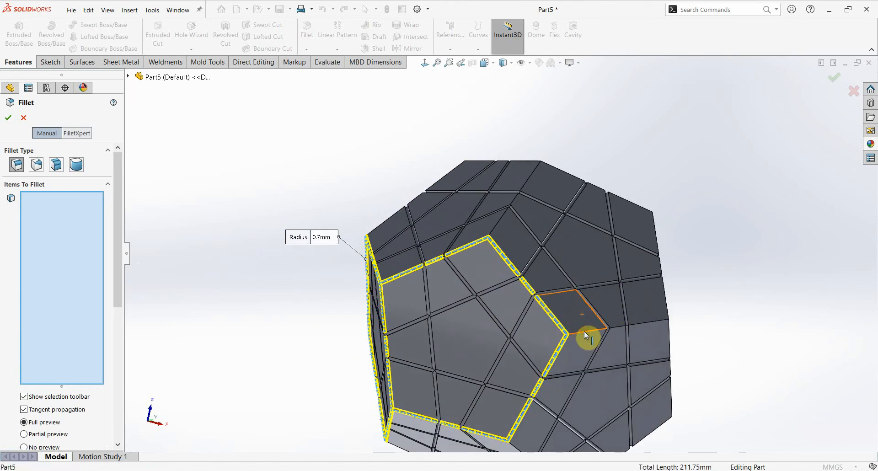
pyautogui.click(679, 305)
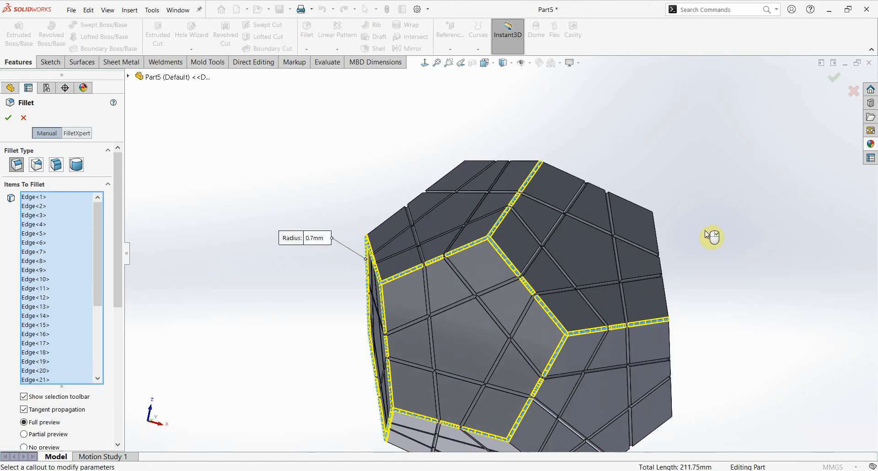
# Add the two open sides of the neighbouring grooved pentagon to the fillet with between-features edge sets, completing its outline.
pyautogui.moveTo(712, 237); pyautogui.dragTo(662, 279, button='middle')
pyautogui.click(619, 178)
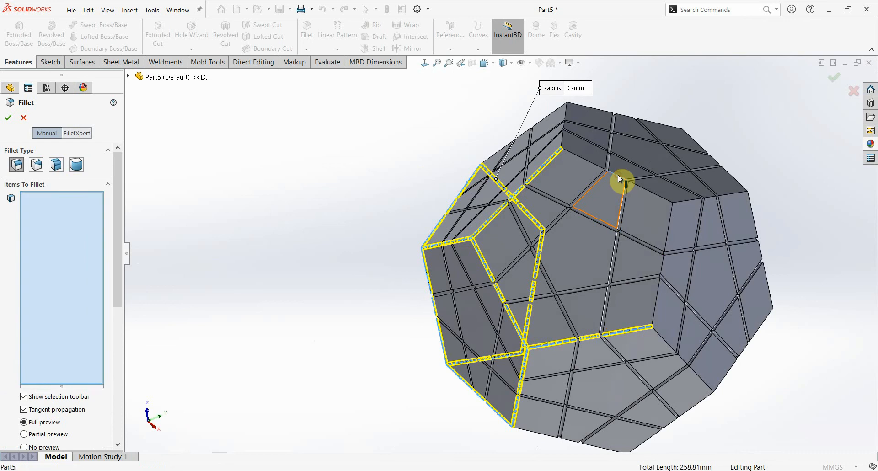
pyautogui.click(696, 147)
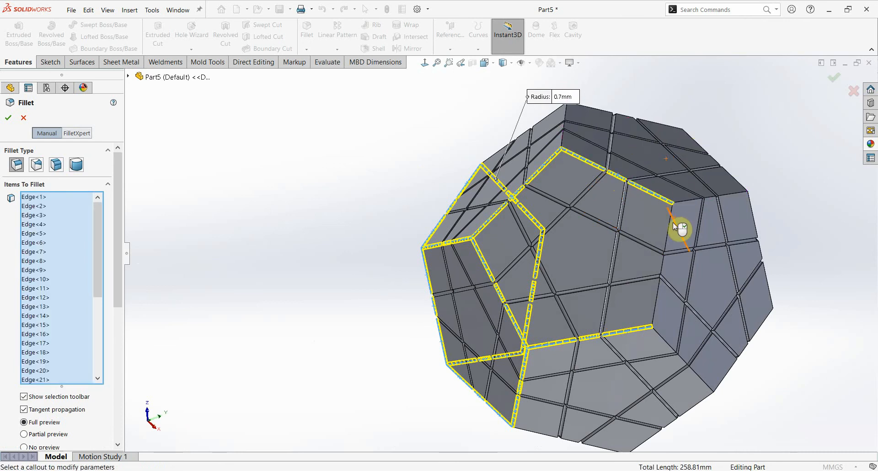
pyautogui.click(671, 229)
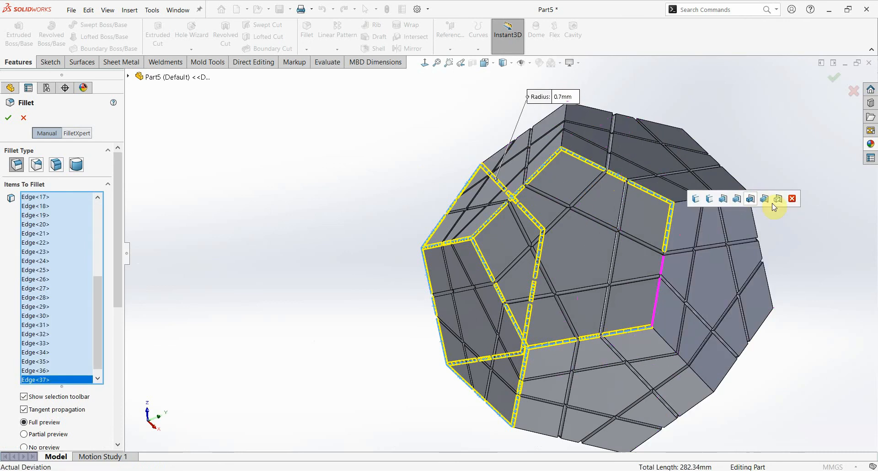
pyautogui.click(765, 200)
# Add the edge segments shared by the next two neighbouring pentagons to the fillet through a between-features edge set.
pyautogui.scroll(-5, 682, 202)
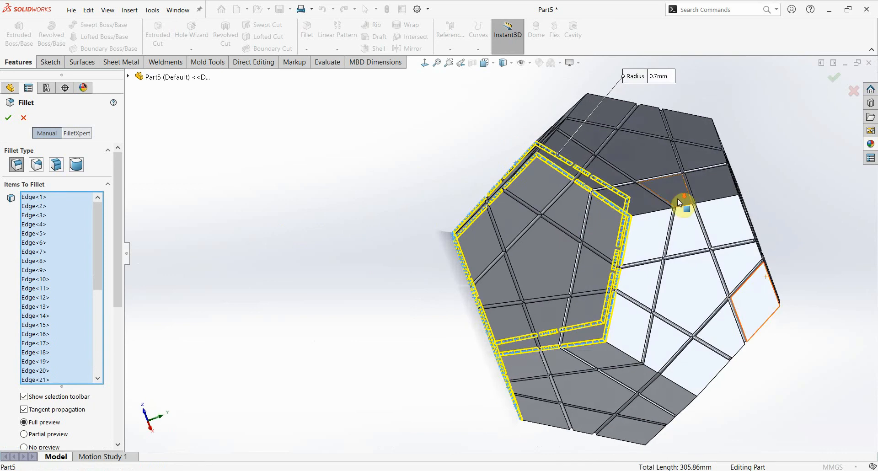
pyautogui.click(712, 208)
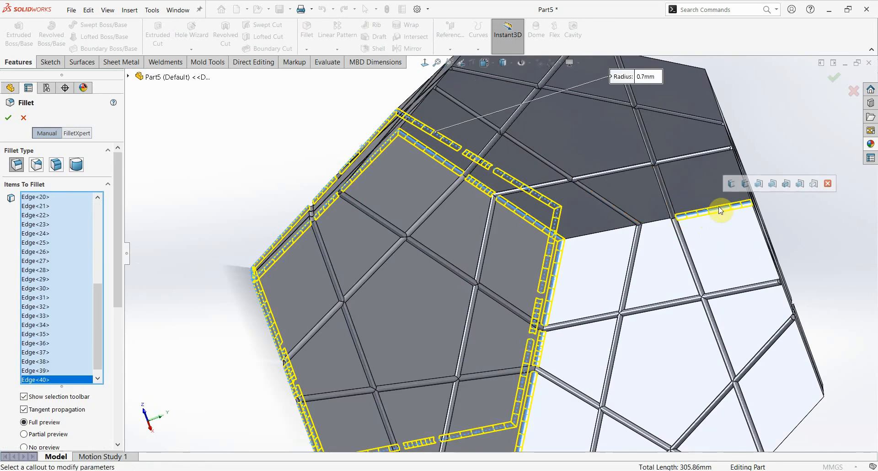
pyautogui.click(800, 183)
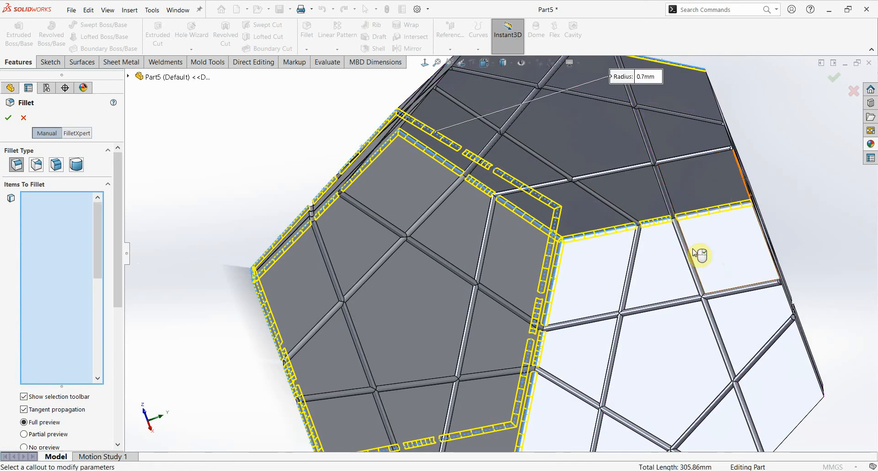
# Add the two remaining open sides of the dark grooved pentagon to the fillet using between-features edge sets.
pyautogui.scroll(5, 657, 211)
pyautogui.scroll(-5, 656, 210)
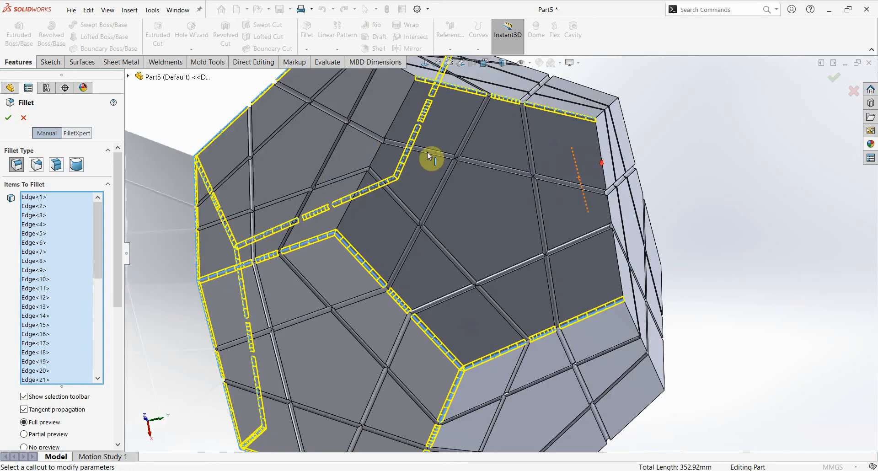
pyautogui.click(374, 158)
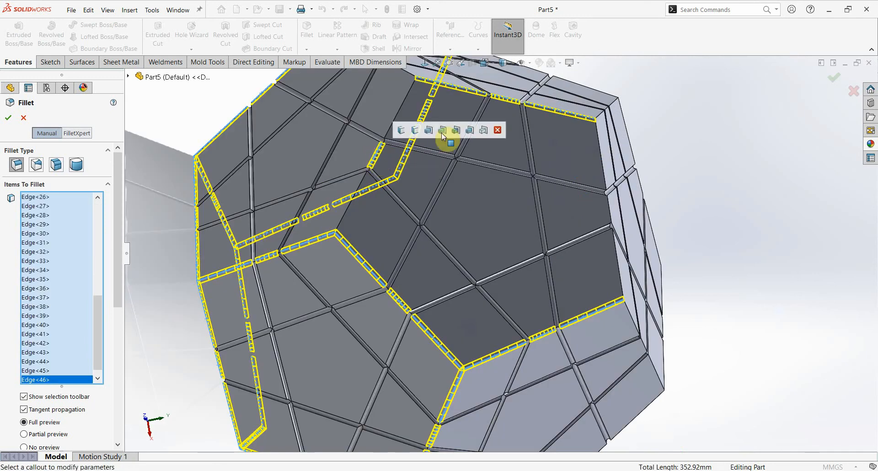
pyautogui.click(470, 131)
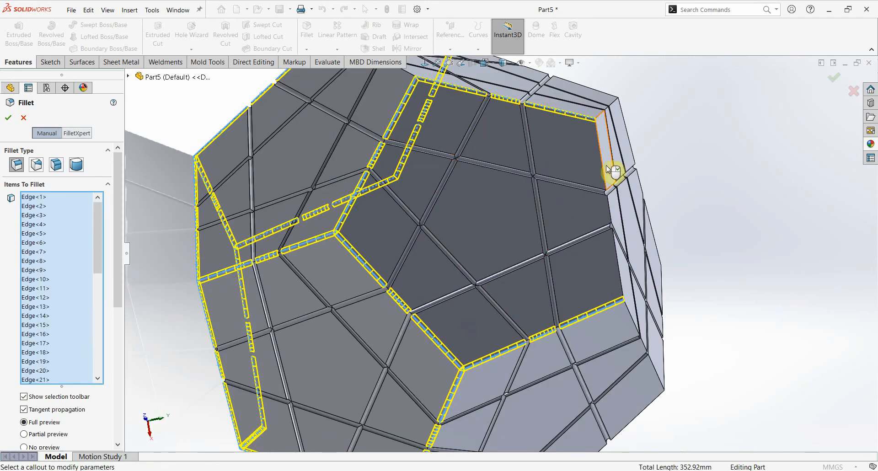
pyautogui.click(603, 170)
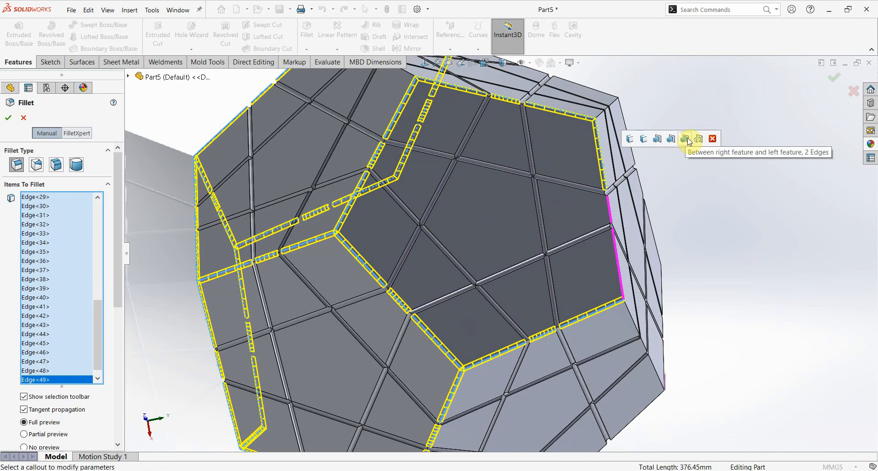
pyautogui.click(684, 139)
# Extend the fillet selection with the between-features edge set along the side shared by the white and lower grey pentagons.
pyautogui.moveTo(665, 256); pyautogui.dragTo(554, 328, button='middle')
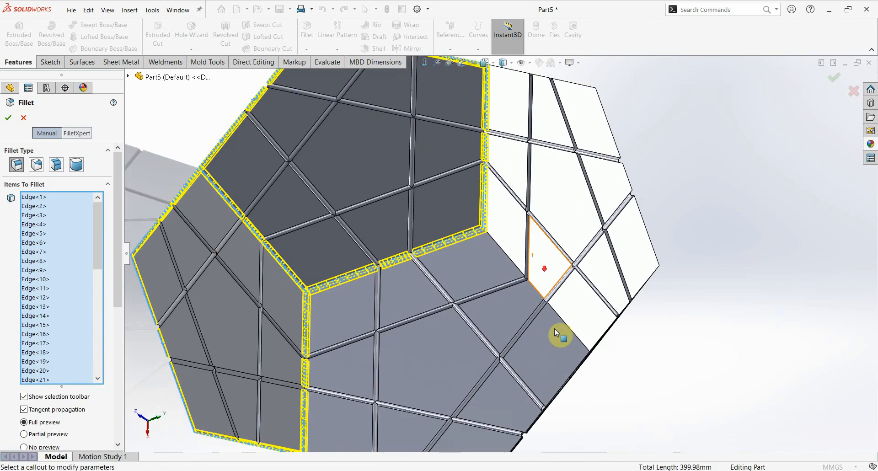
pyautogui.click(567, 325)
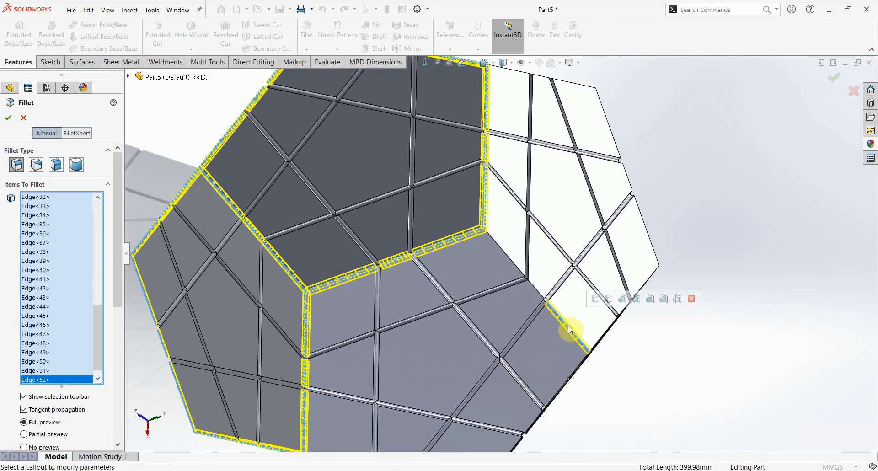
pyautogui.click(664, 299)
# Add the 14-edge between-features set starting from the bottom side of the light-coloured pentagon to the fillet.
pyautogui.scroll(4, 640, 356)
pyautogui.moveTo(620, 324); pyautogui.dragTo(619, 261, button='middle')
pyautogui.scroll(-5, 492, 324)
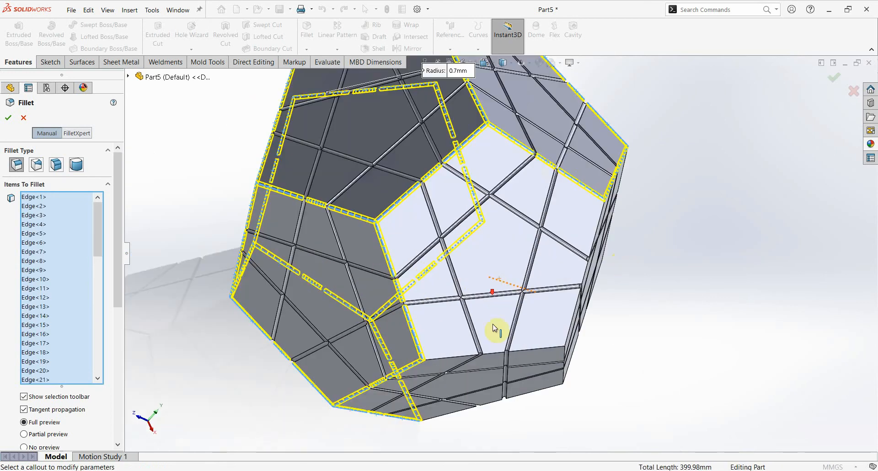
pyautogui.click(537, 347)
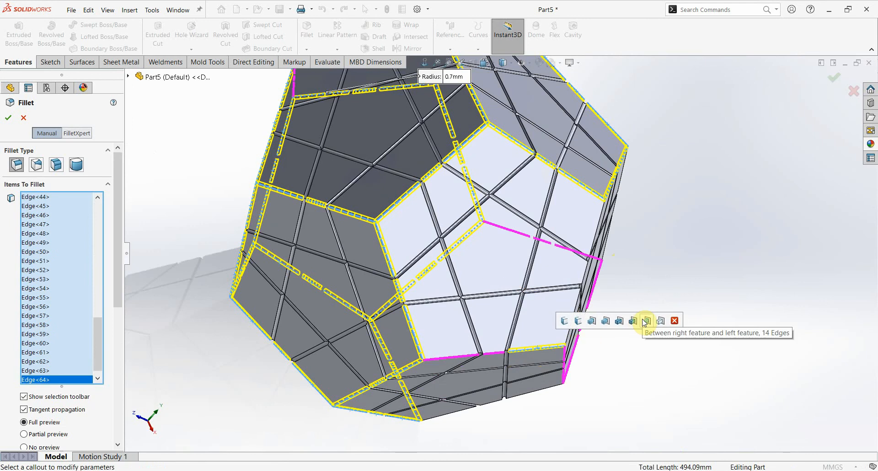
pyautogui.click(646, 322)
# Add the last unselected edge set on the underside and complete the 0.7 mm fillet on all face edges.
pyautogui.moveTo(623, 368); pyautogui.dragTo(571, 418, button='middle')
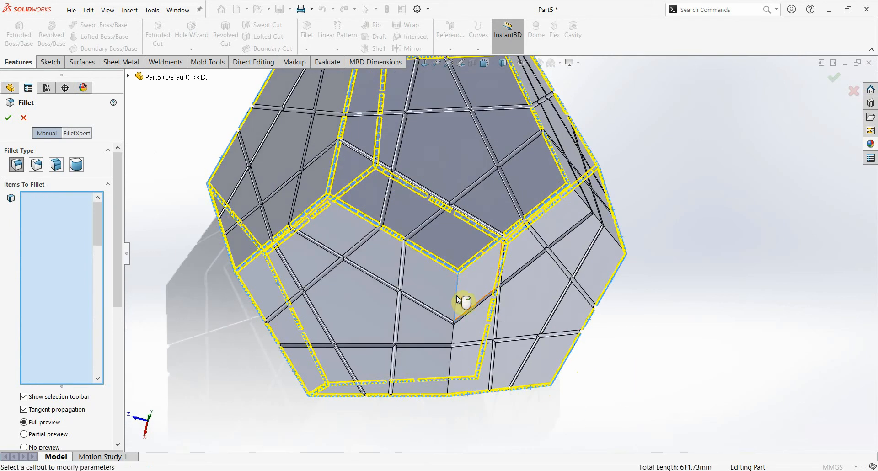
pyautogui.click(456, 295)
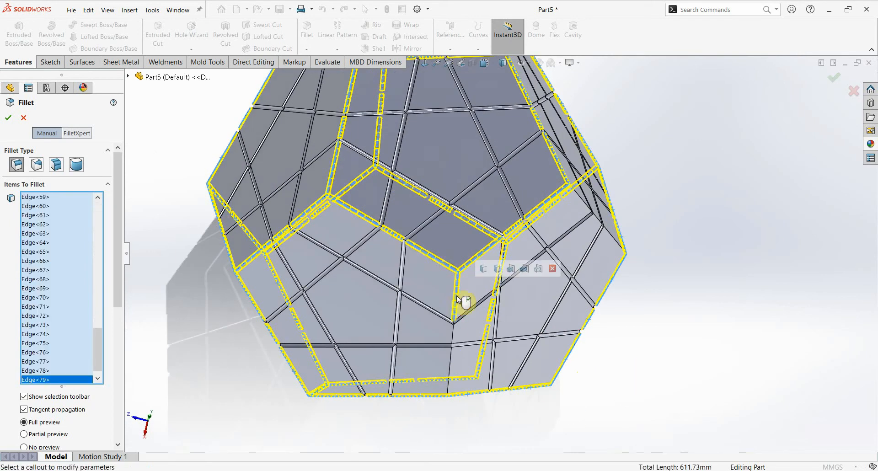
pyautogui.click(511, 270)
pyautogui.moveTo(659, 311); pyautogui.dragTo(573, 297, button='middle')
pyautogui.scroll(4, 625, 235)
pyautogui.moveTo(625, 235); pyautogui.dragTo(583, 229, button='middle')
pyautogui.moveTo(528, 319); pyautogui.dragTo(425, 222, button='middle')
pyautogui.click(9, 117)
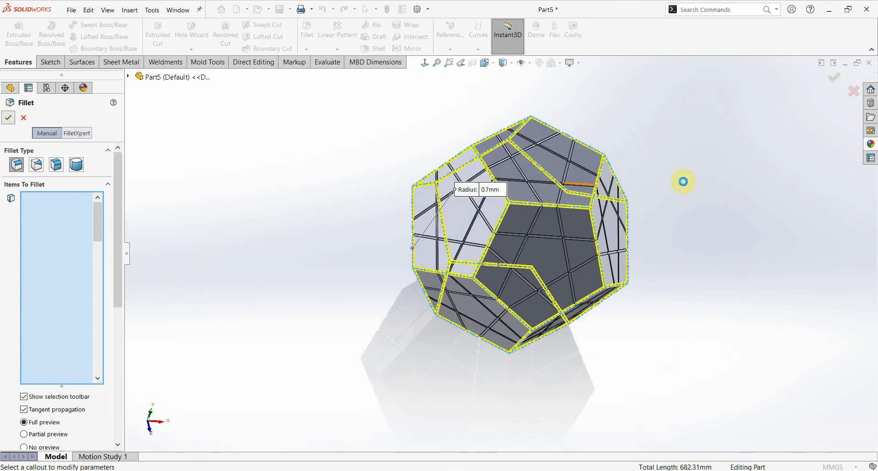
# Apply the solid Red appearance to the central pentagon of the front face.
pyautogui.moveTo(621, 225); pyautogui.dragTo(655, 291, button='middle')
pyautogui.click(870, 144)
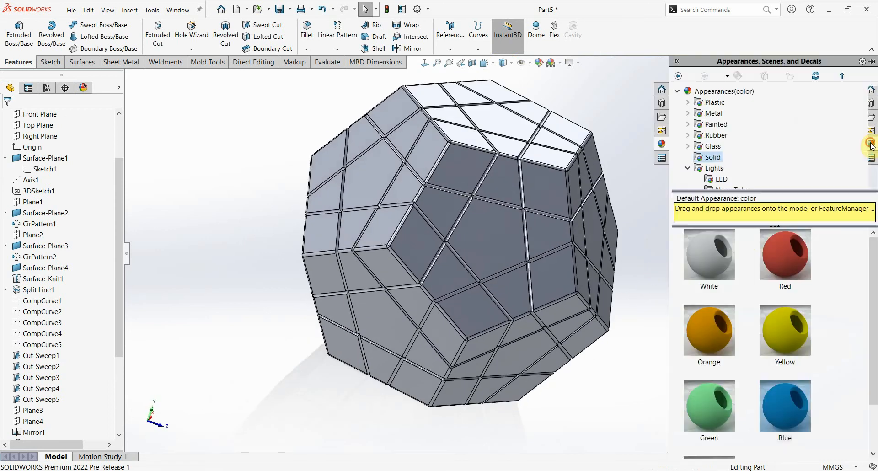
pyautogui.scroll(-1, 728, 169)
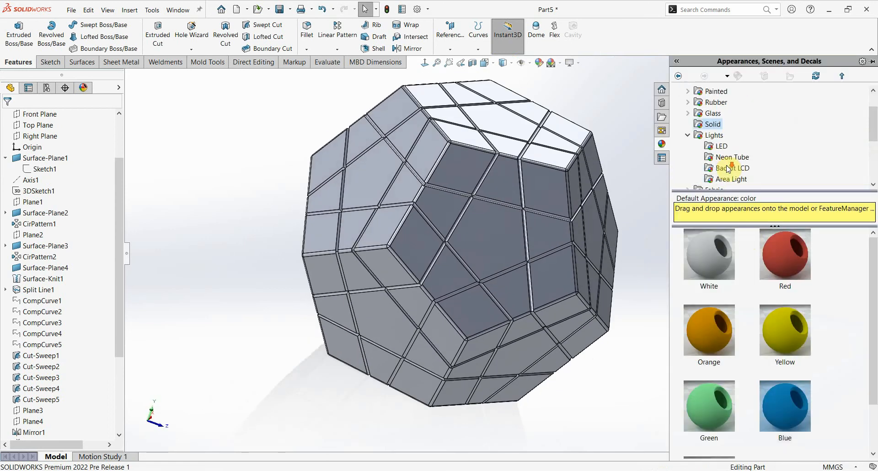
pyautogui.scroll(1, 720, 141)
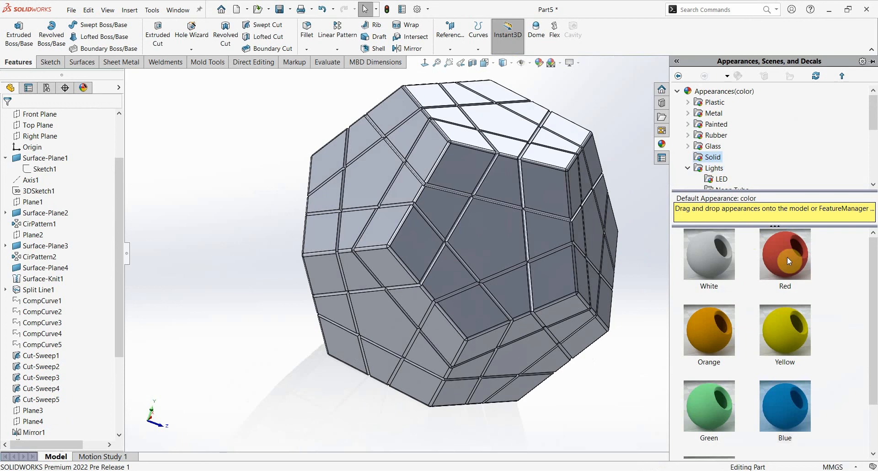
pyautogui.moveTo(786, 257); pyautogui.dragTo(476, 235)
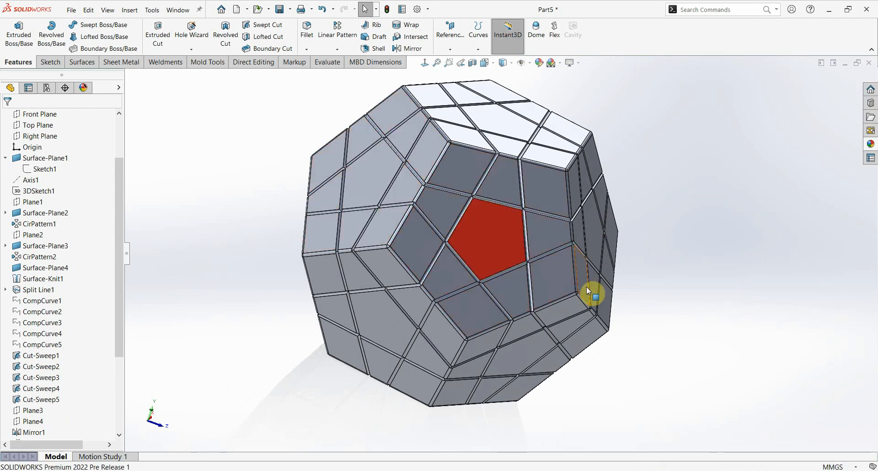
# Apply solid Yellow to the central pentagon of the face beside the red one, and solid White to the upper face's central pentagon.
pyautogui.moveTo(588, 291)
pyautogui.mouseDown(button='middle')
pyautogui.moveTo(543, 251)
pyautogui.moveTo(595, 276)
pyautogui.mouseUp(button='middle')
pyautogui.scroll(-4, 595, 277)
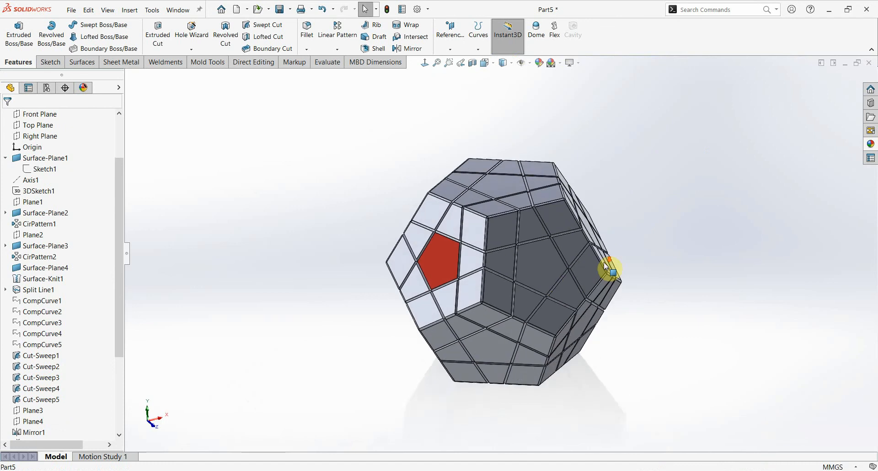
pyautogui.click(872, 145)
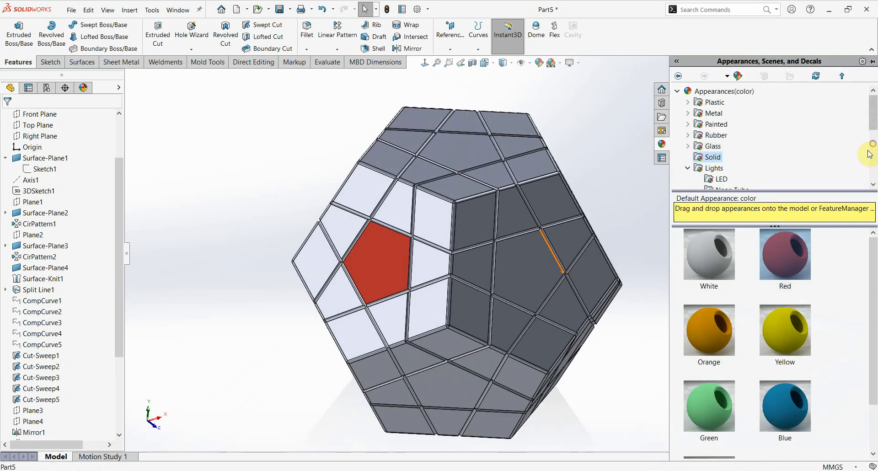
pyautogui.moveTo(777, 338); pyautogui.dragTo(519, 270)
pyautogui.click(870, 144)
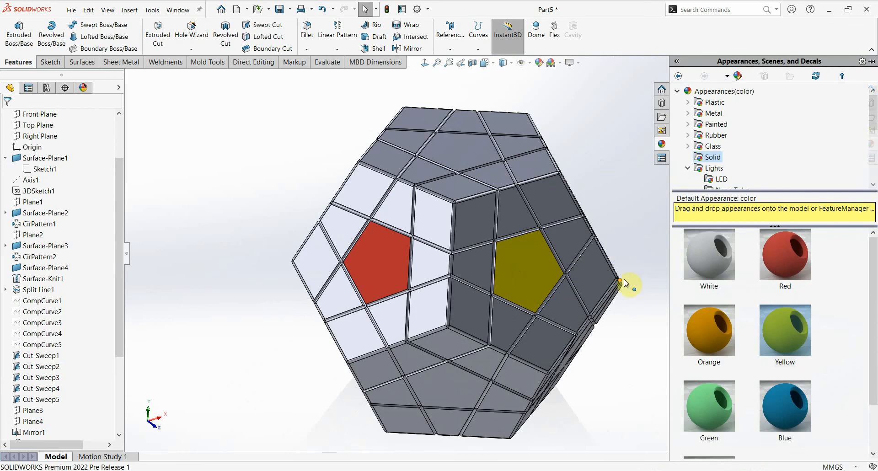
pyautogui.moveTo(712, 255); pyautogui.dragTo(471, 143)
# Apply the solid Green appearance to the central pentagon of the face below the red and yellow ones.
pyautogui.moveTo(514, 292); pyautogui.dragTo(525, 338, button='middle')
pyautogui.click(871, 146)
pyautogui.moveTo(711, 408); pyautogui.dragTo(499, 336)
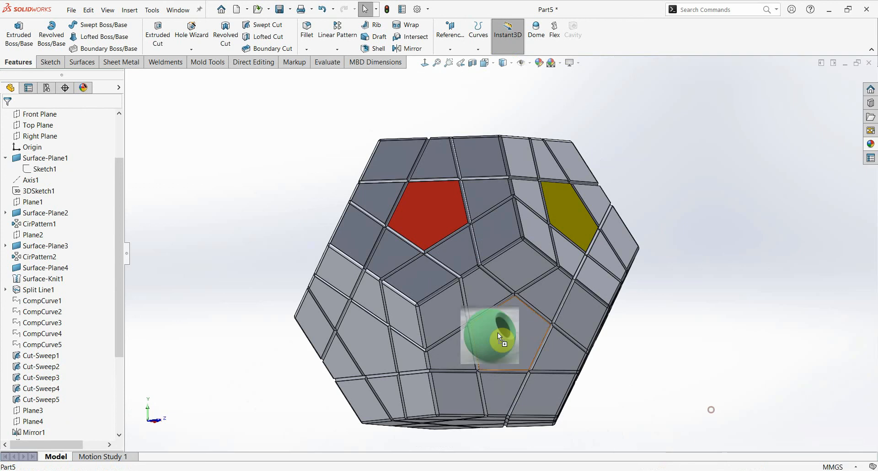
pyautogui.click(502, 337)
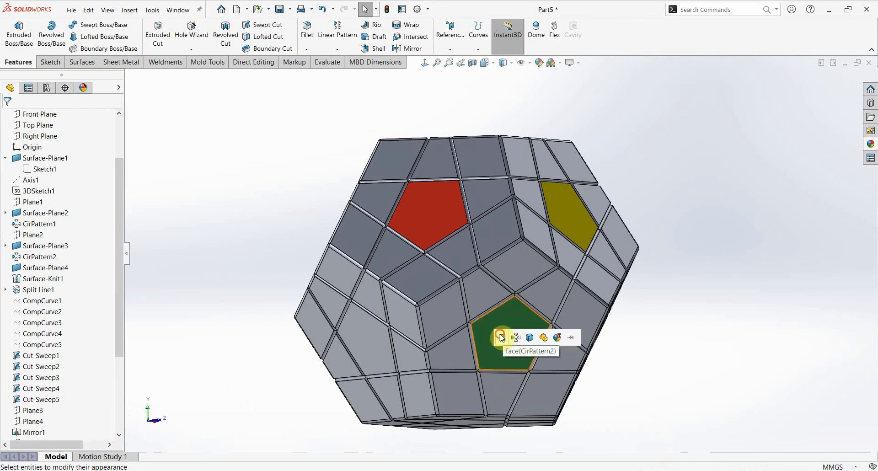
# Apply the solid Blue appearance to the central pentagon of the face on the other side of the red one.
pyautogui.click(871, 146)
pyautogui.moveTo(514, 350); pyautogui.dragTo(572, 351, button='middle')
pyautogui.moveTo(797, 401); pyautogui.dragTo(368, 215)
pyautogui.click(367, 216)
# Apply the solid Pink appearance to the central pentagon of the lower face between the blue and green ones.
pyautogui.moveTo(573, 264); pyautogui.dragTo(478, 356, button='middle')
pyautogui.click(871, 155)
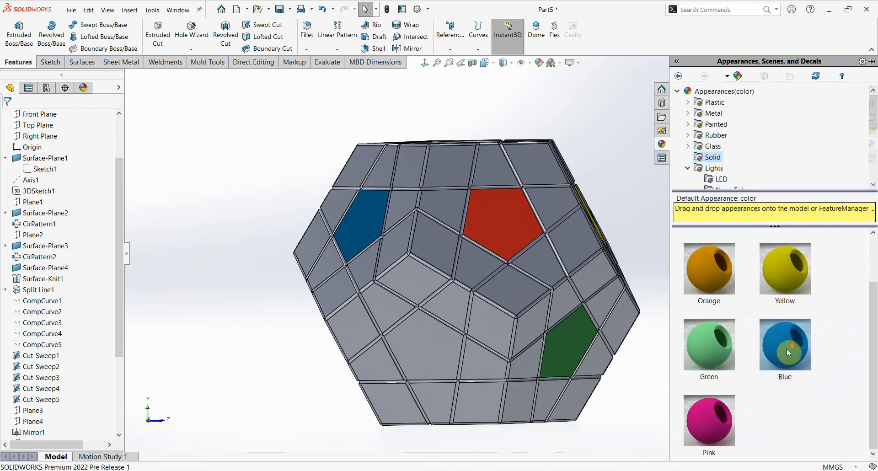
pyautogui.moveTo(737, 406); pyautogui.dragTo(448, 354)
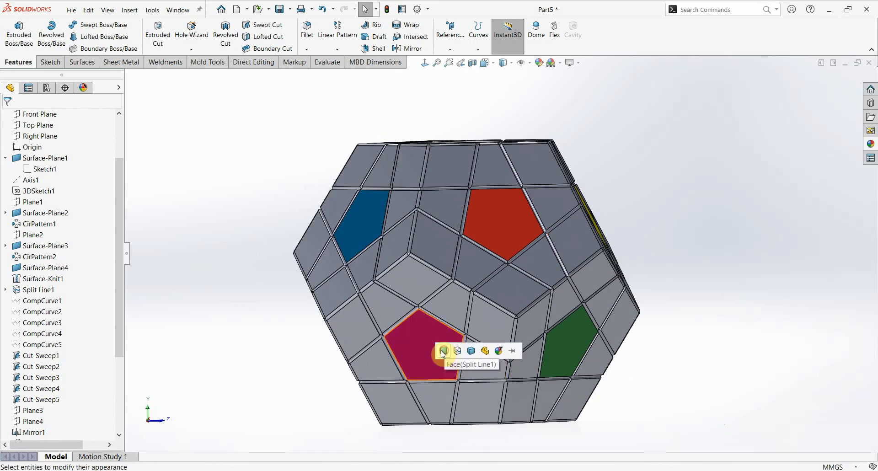
pyautogui.click(448, 353)
# Apply the White LED light appearance to the central pentagon of the lower face on the uncoloured side.
pyautogui.moveTo(551, 306); pyautogui.dragTo(690, 218, button='middle')
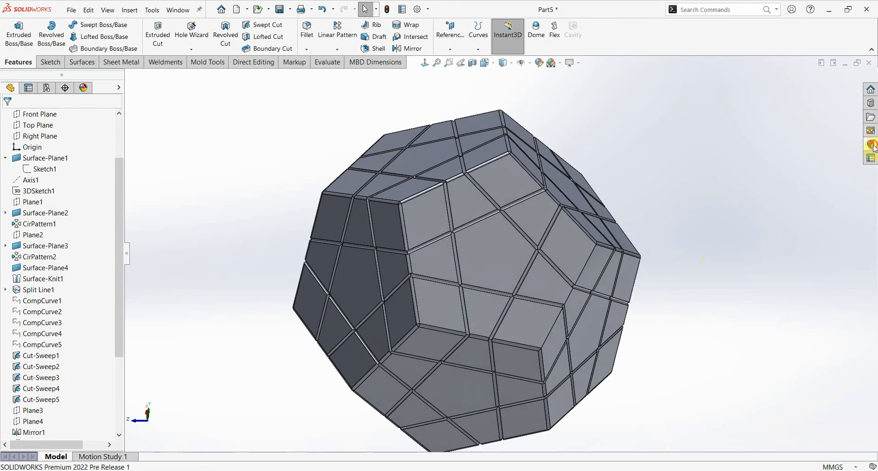
pyautogui.click(872, 146)
pyautogui.click(726, 181)
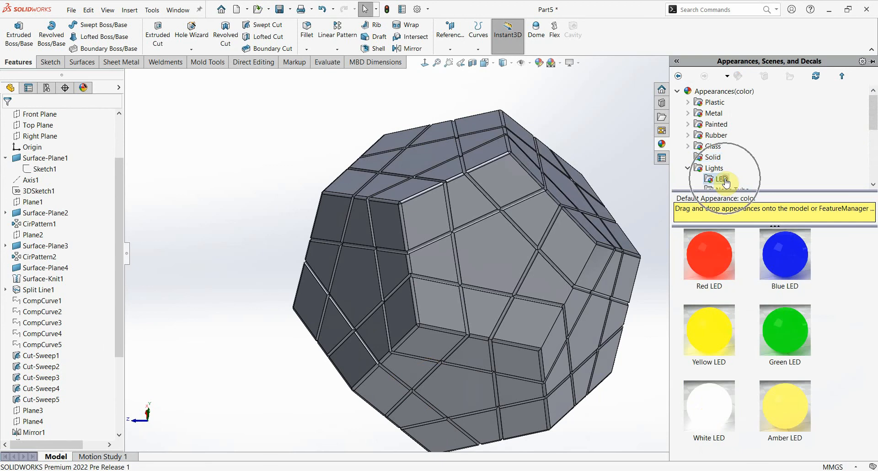
pyautogui.moveTo(712, 403); pyautogui.dragTo(470, 389)
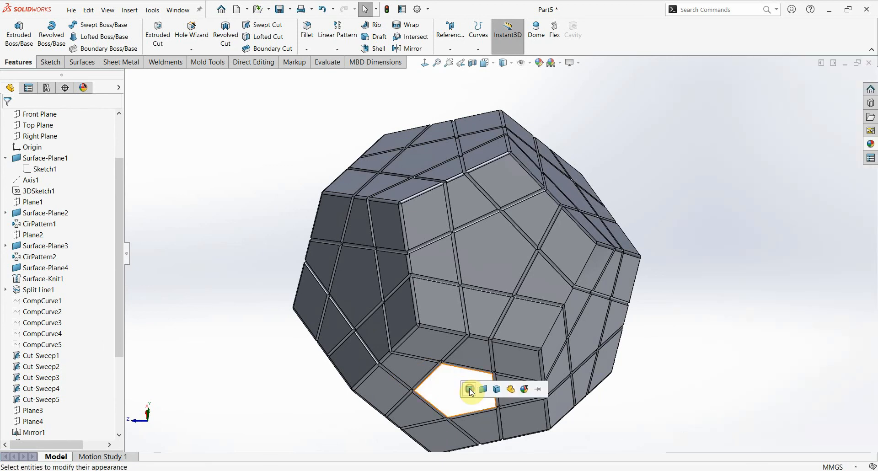
# Apply the Red LED light appearance to the central pentagon of the uncoloured face next to the White LED one.
pyautogui.moveTo(526, 306); pyautogui.dragTo(534, 348, button='middle')
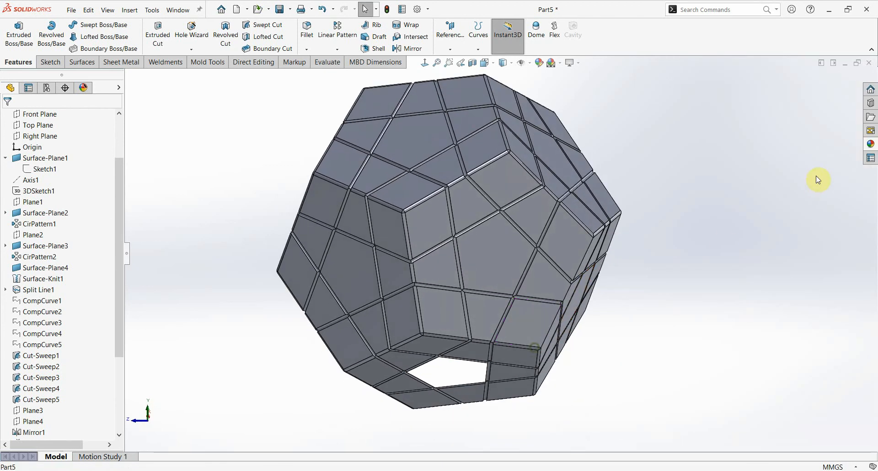
pyautogui.click(871, 147)
pyautogui.scroll(2, 495, 231)
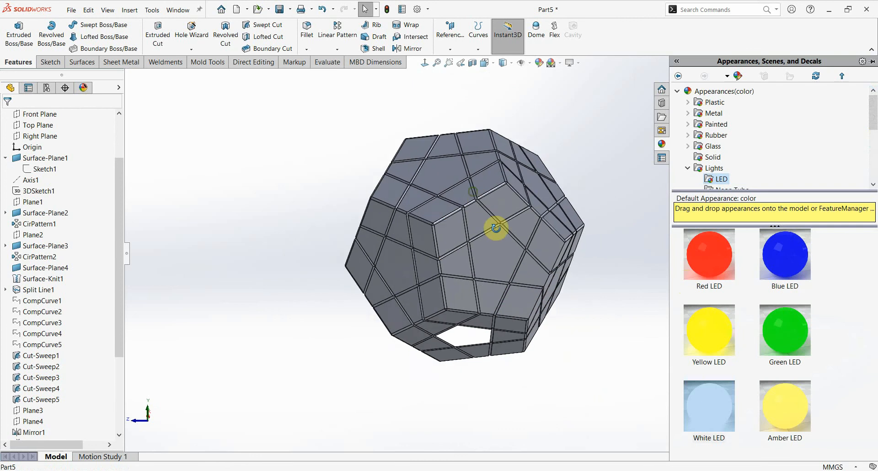
pyautogui.moveTo(495, 228); pyautogui.dragTo(483, 257, button='middle')
pyautogui.moveTo(719, 250); pyautogui.dragTo(529, 277)
pyautogui.click(530, 276)
# Apply the Yellow LED light appearance to the central pentagon of the face between the Red LED and solid blue ones.
pyautogui.moveTo(530, 276); pyautogui.dragTo(839, 176, button='middle')
pyautogui.click(871, 145)
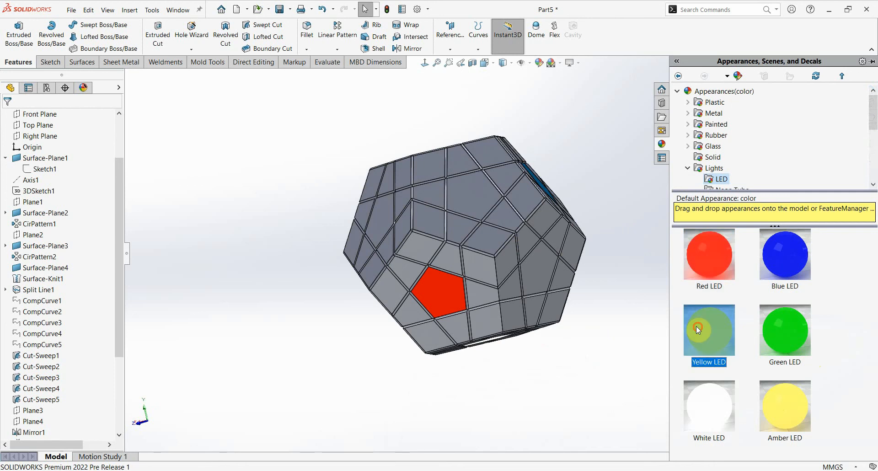
pyautogui.moveTo(704, 315); pyautogui.dragTo(537, 268)
pyautogui.click(535, 262)
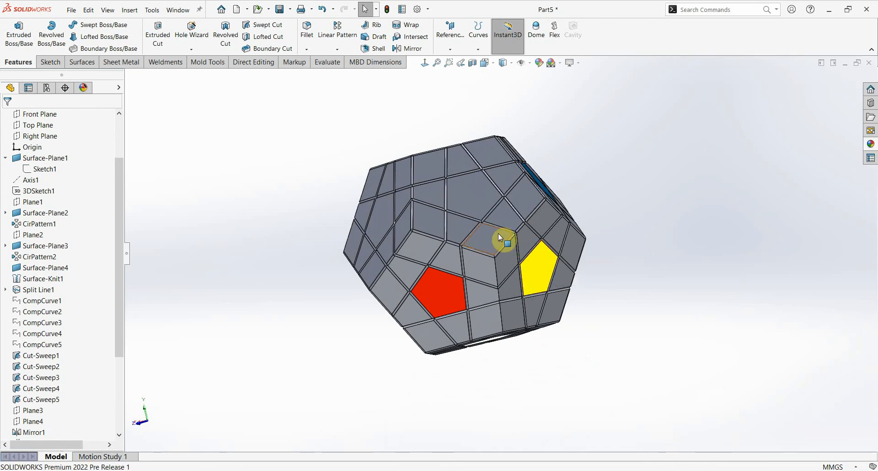
# Apply the Green LED light appearance to the central pentagon of the uncoloured face beside the Red LED and Yellow LED ones.
pyautogui.moveTo(501, 239); pyautogui.dragTo(592, 256, button='middle')
pyautogui.click(870, 145)
pyautogui.moveTo(785, 330); pyautogui.dragTo(546, 235)
# Apply the Blue LED light appearance to the central pentagon of the face between the Red LED and White LED ones.
pyautogui.moveTo(554, 221); pyautogui.dragTo(655, 188, button='middle')
pyautogui.click(871, 144)
pyautogui.moveTo(787, 274); pyautogui.dragTo(397, 291)
# Apply the burgundy cotton fabric appearance to the last uncoloured central pentagon.
pyautogui.moveTo(579, 233); pyautogui.dragTo(504, 160, button='middle')
pyautogui.click(871, 144)
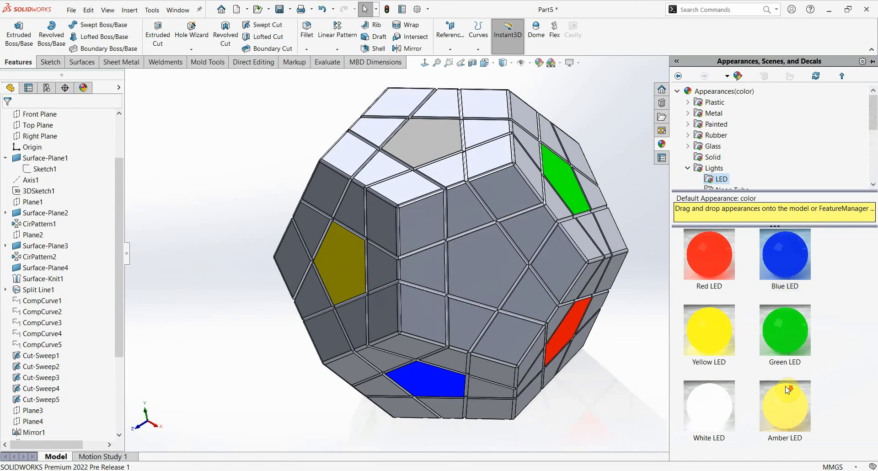
pyautogui.scroll(1, 785, 388)
pyautogui.scroll(-3, 719, 176)
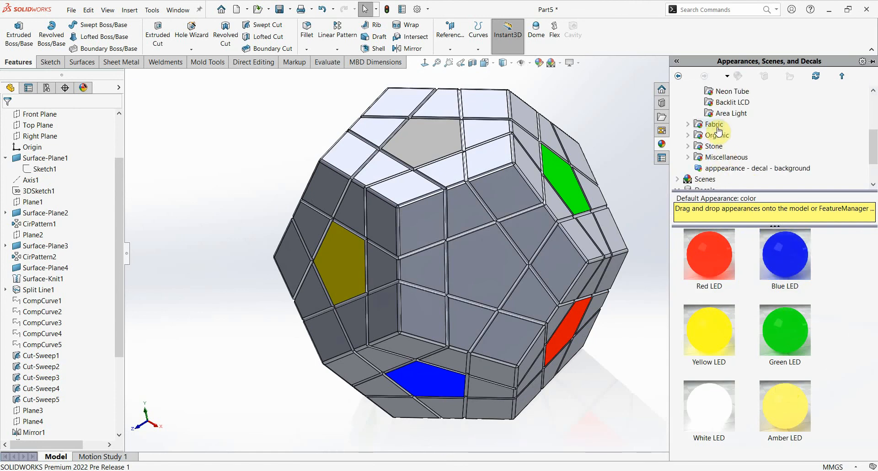
pyautogui.click(719, 136)
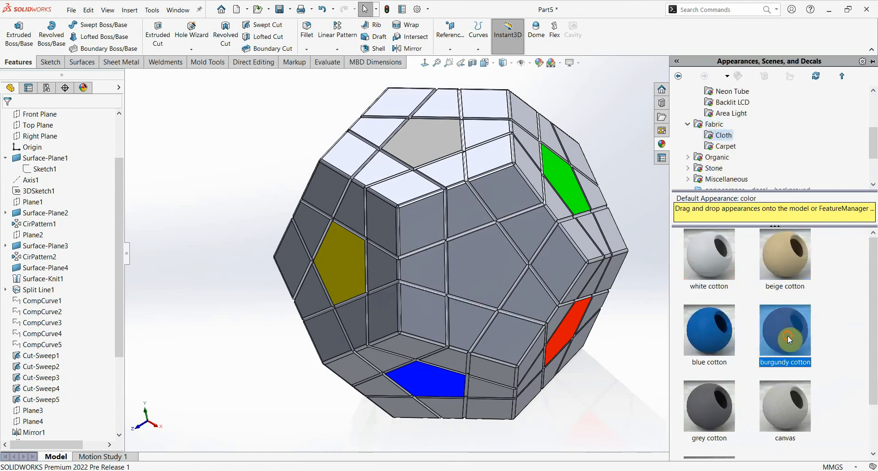
pyautogui.moveTo(787, 335); pyautogui.dragTo(475, 275)
pyautogui.click(478, 276)
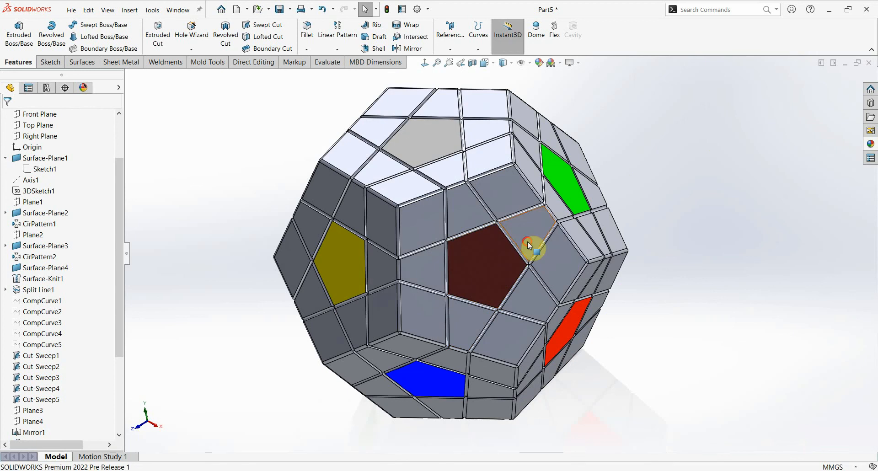
# Edit the solid Red appearance to include all the pieces surrounding the red central pentagon.
pyautogui.click(528, 242)
pyautogui.moveTo(529, 246); pyautogui.dragTo(584, 264, button='middle')
pyautogui.click(583, 265)
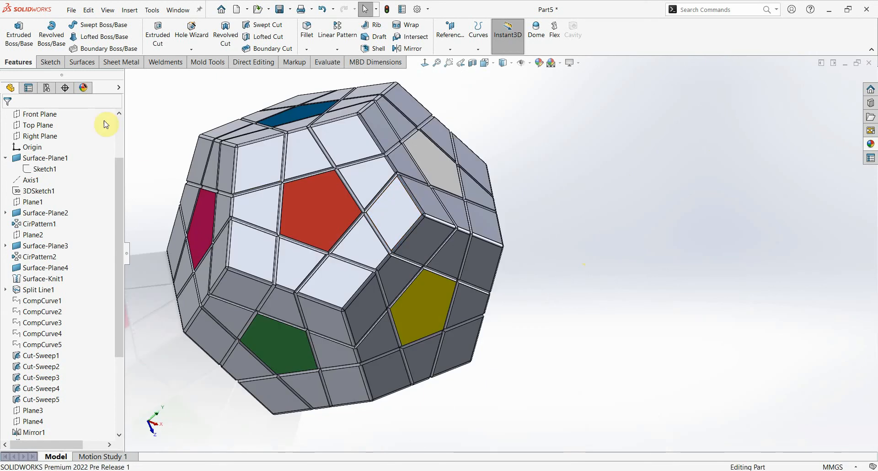
pyautogui.click(84, 90)
pyautogui.moveTo(298, 268); pyautogui.dragTo(388, 238, button='middle')
pyautogui.click(426, 258)
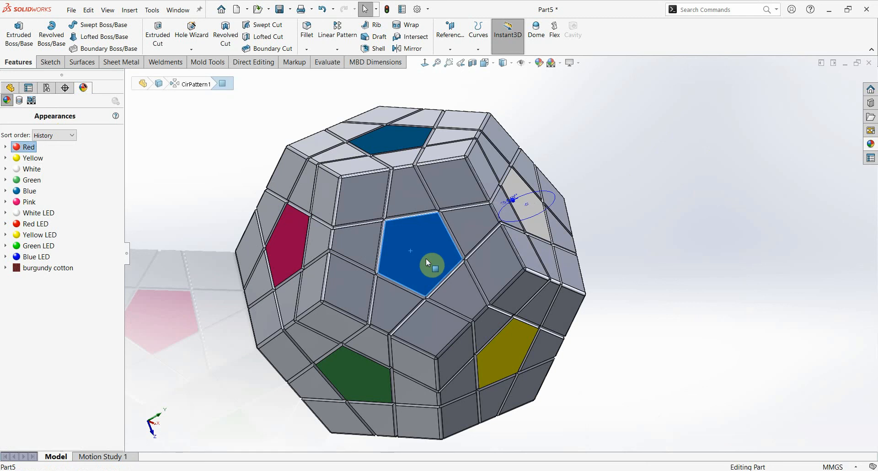
pyautogui.rightClick(25, 148)
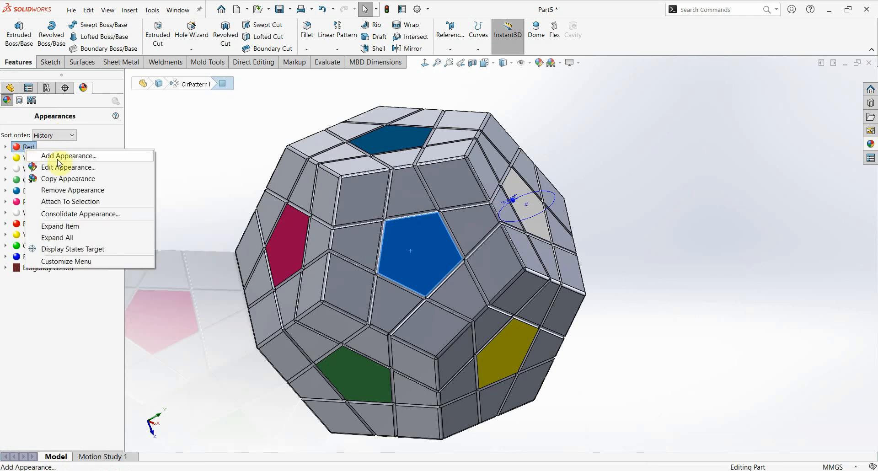
pyautogui.click(64, 168)
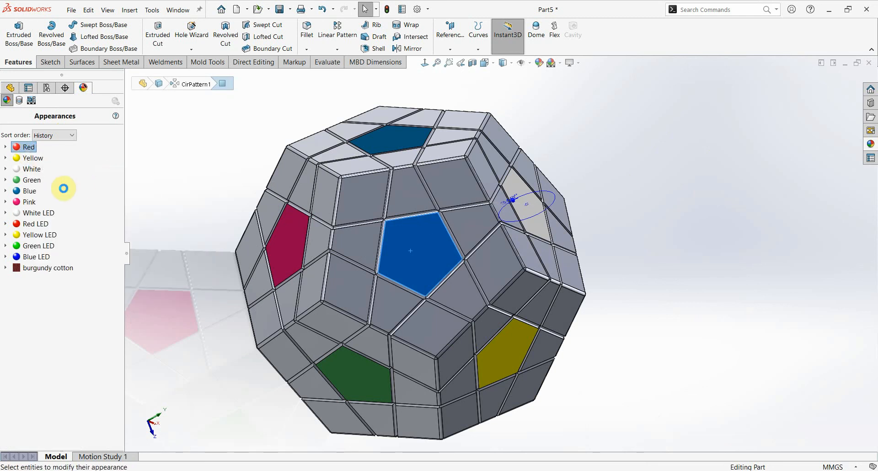
pyautogui.click(411, 198)
pyautogui.click(447, 187)
pyautogui.click(473, 231)
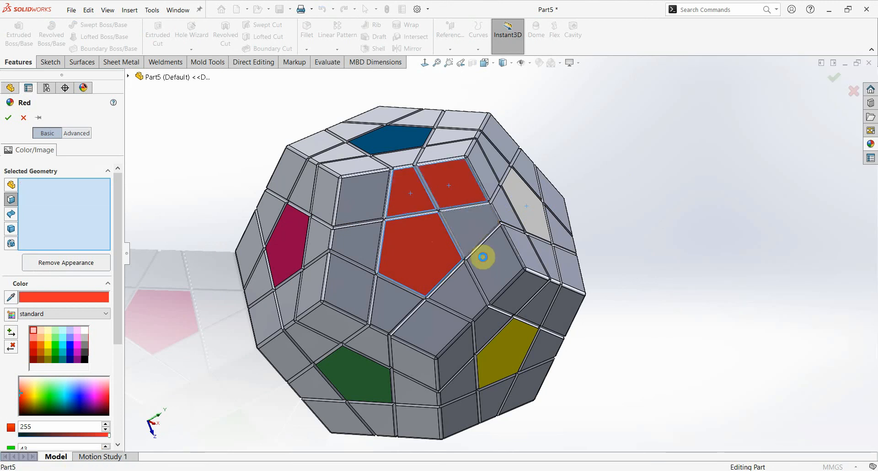
pyautogui.click(450, 302)
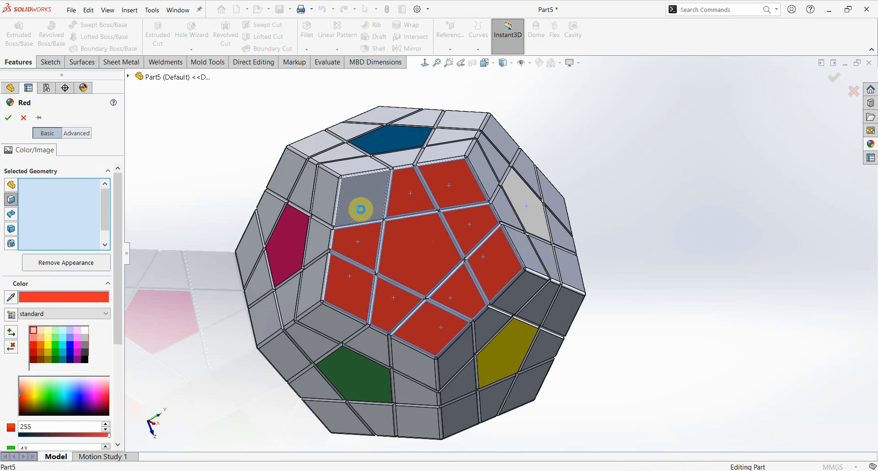
pyautogui.click(360, 209)
pyautogui.click(7, 118)
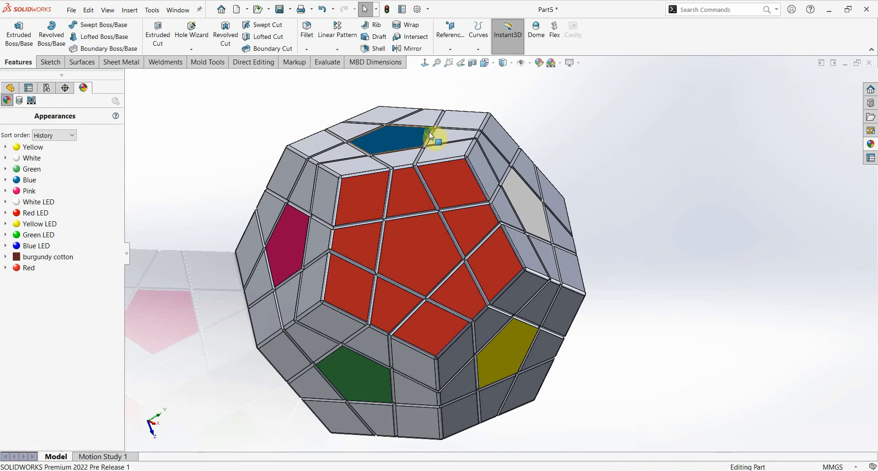
# Extend the solid Blue appearance to all the pieces surrounding the blue central pentagon.
pyautogui.moveTo(435, 138); pyautogui.dragTo(404, 155, button='middle')
pyautogui.click(404, 159)
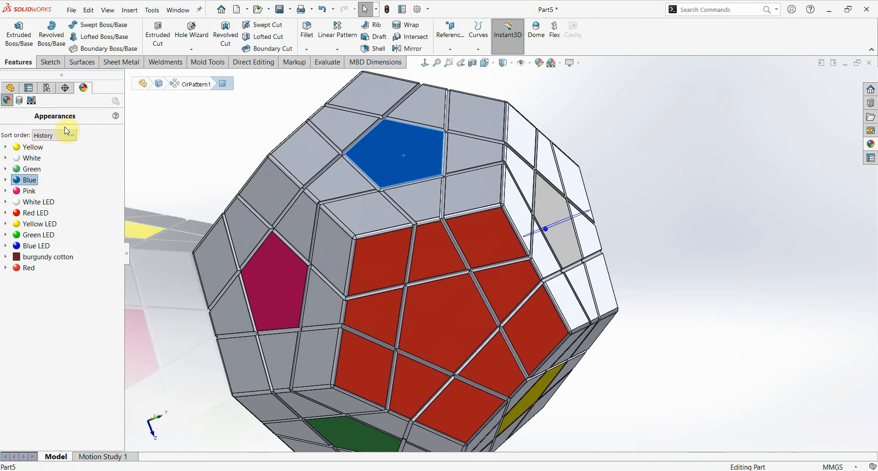
pyautogui.rightClick(21, 180)
pyautogui.click(74, 197)
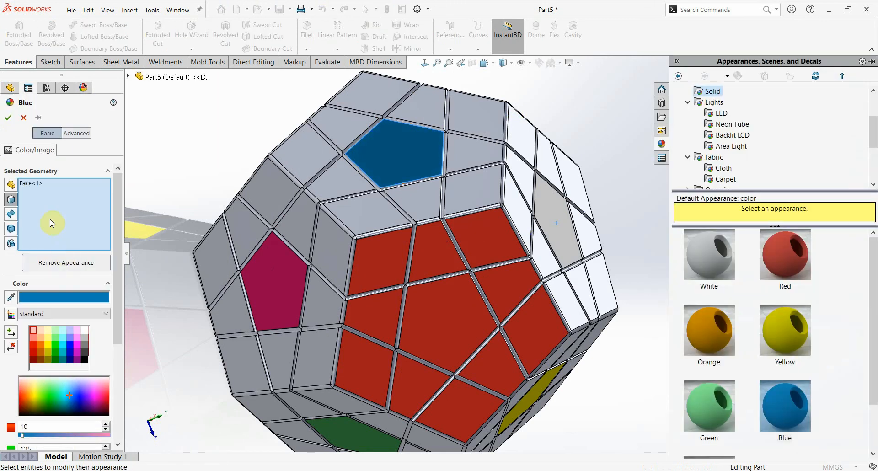
pyautogui.click(355, 120)
pyautogui.click(382, 91)
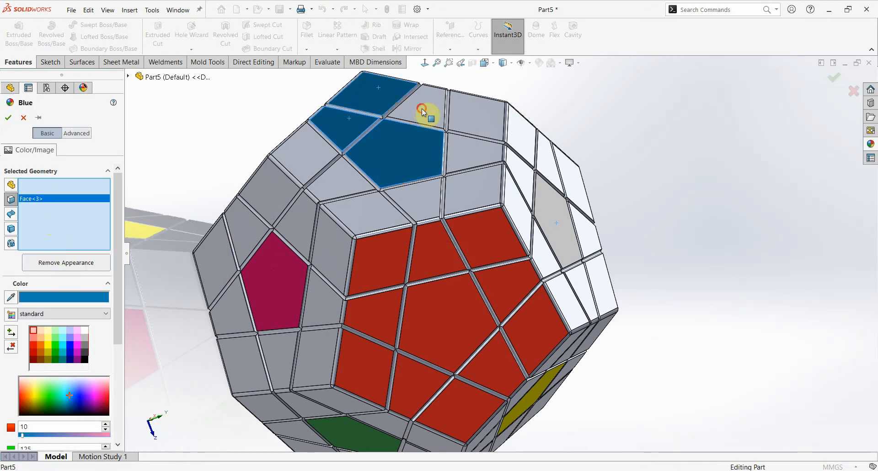
pyautogui.click(461, 147)
pyautogui.click(475, 202)
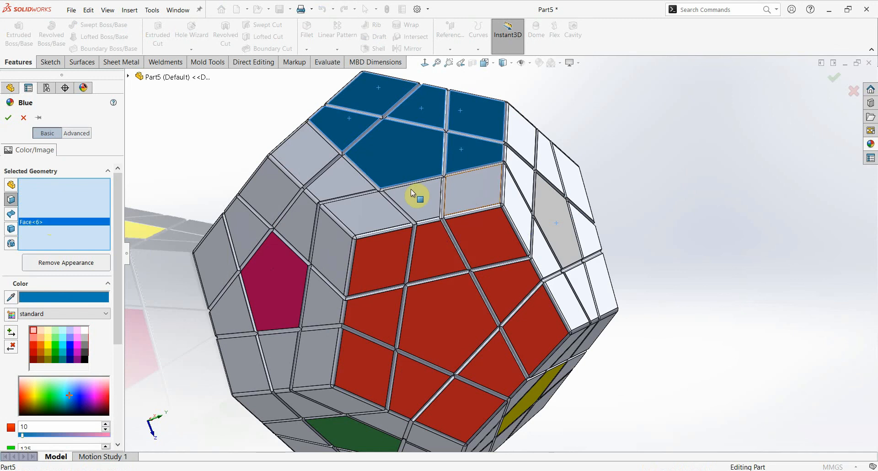
pyautogui.click(376, 211)
pyautogui.click(300, 148)
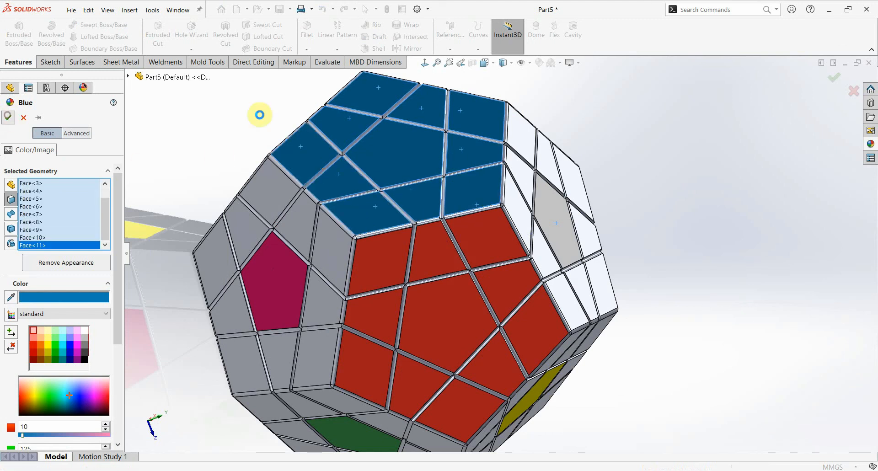
# Apply the glossy rubber appearance to the entire body so the grooves and uncoloured pieces are dark.
pyautogui.moveTo(623, 177)
pyautogui.mouseDown(button='middle')
pyautogui.moveTo(607, 187)
pyautogui.moveTo(621, 190)
pyautogui.mouseUp(button='middle')
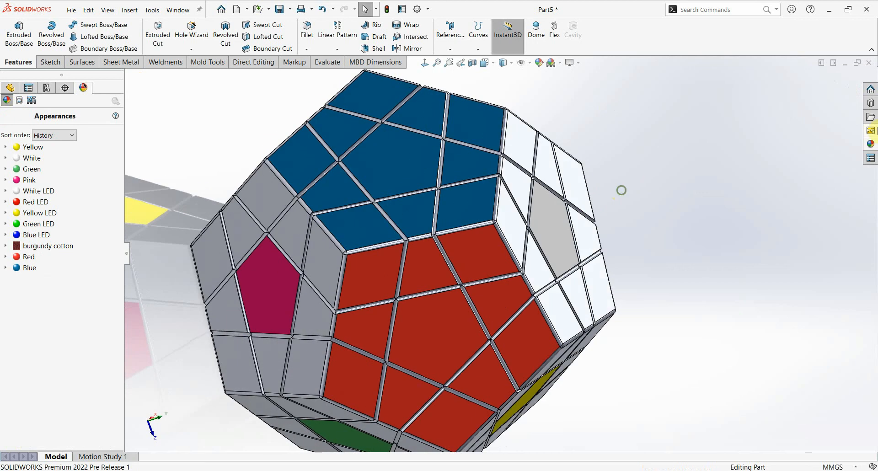
pyautogui.click(870, 144)
pyautogui.scroll(2, 717, 129)
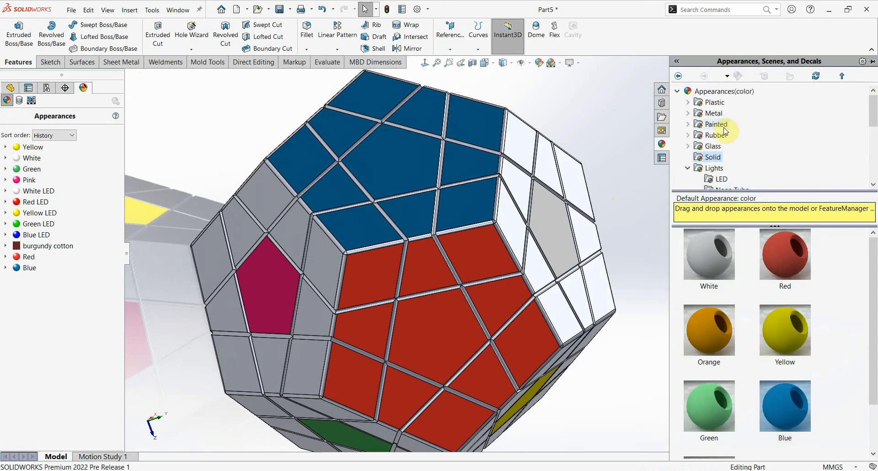
pyautogui.click(713, 135)
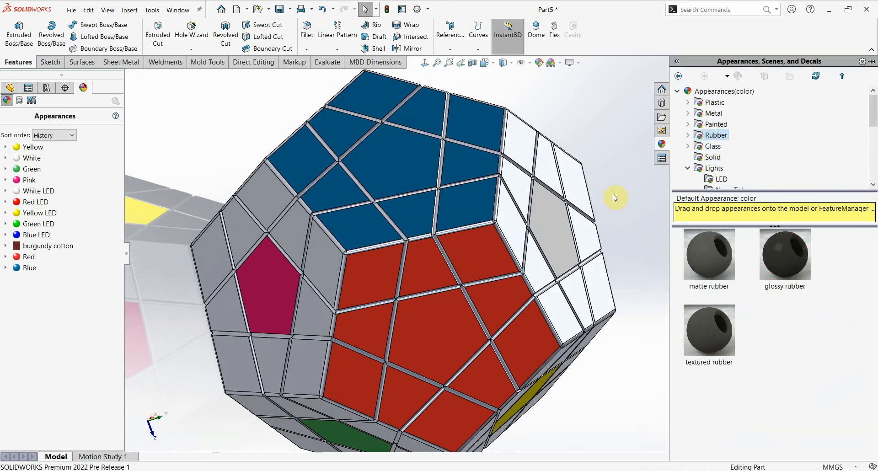
pyautogui.scroll(-10, 553, 220)
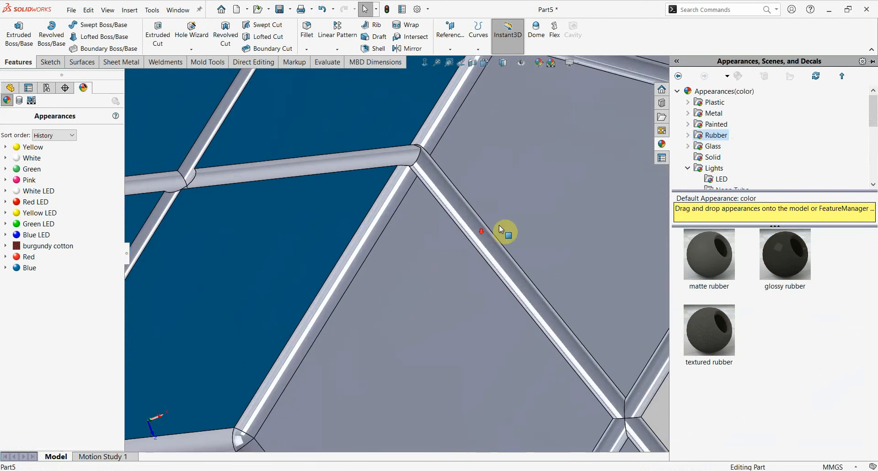
pyautogui.scroll(-3, 549, 227)
pyautogui.moveTo(741, 238); pyautogui.dragTo(469, 229)
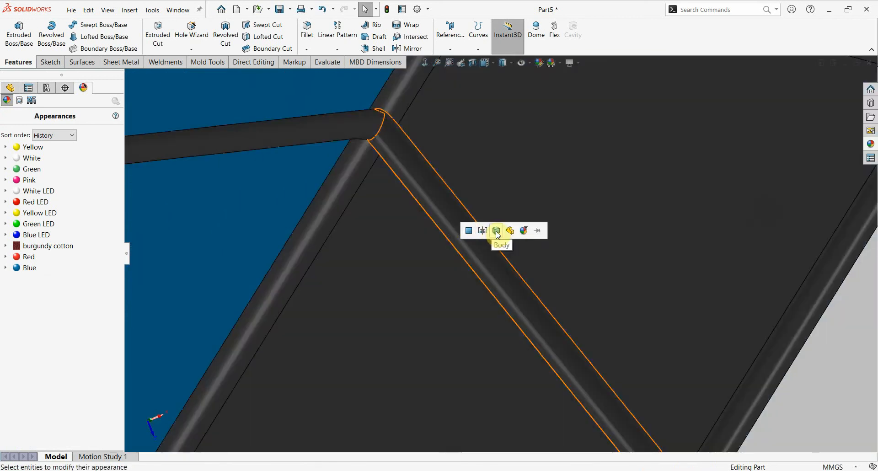
pyautogui.click(497, 233)
pyautogui.scroll(12, 508, 232)
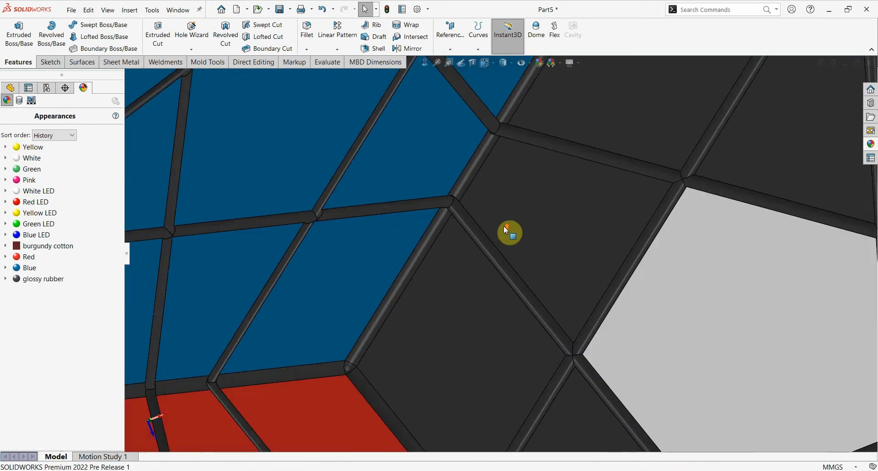
# Extend the solid Pink appearance to all the pieces surrounding the pink central pentagon.
pyautogui.moveTo(521, 254); pyautogui.dragTo(568, 265, button='middle')
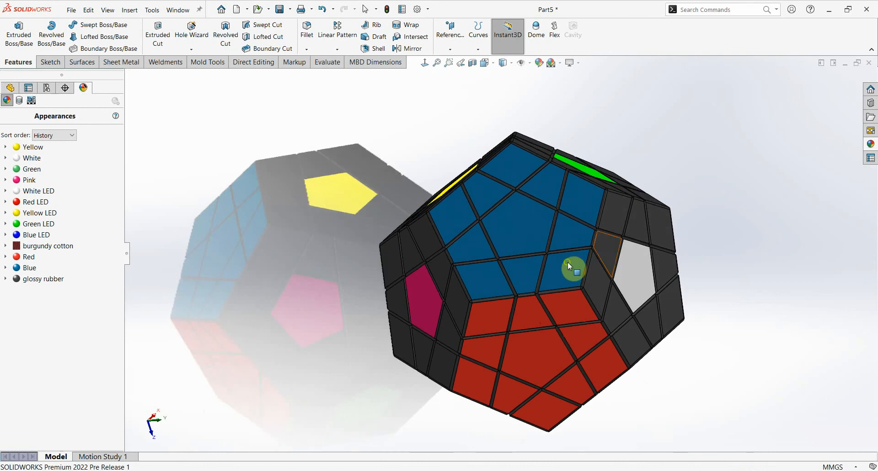
pyautogui.moveTo(550, 302); pyautogui.dragTo(354, 298, button='middle')
pyautogui.scroll(-8, 537, 251)
pyautogui.scroll(8, 562, 294)
pyautogui.click(332, 309)
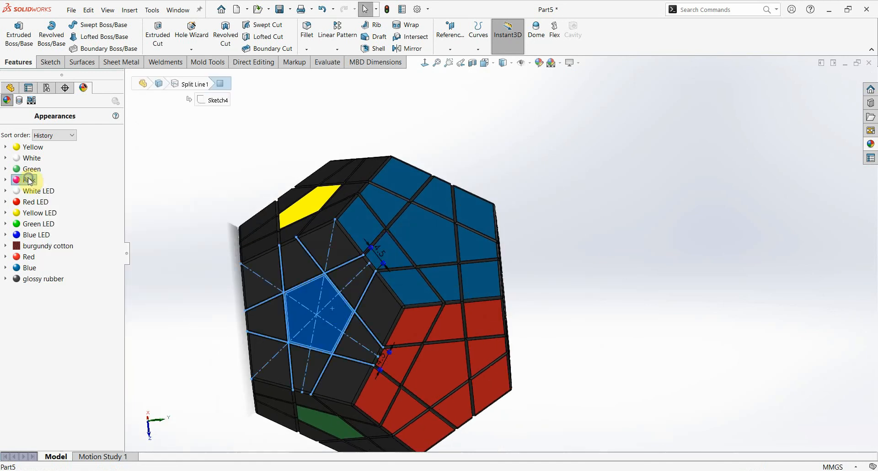
pyautogui.rightClick(32, 180)
pyautogui.click(69, 196)
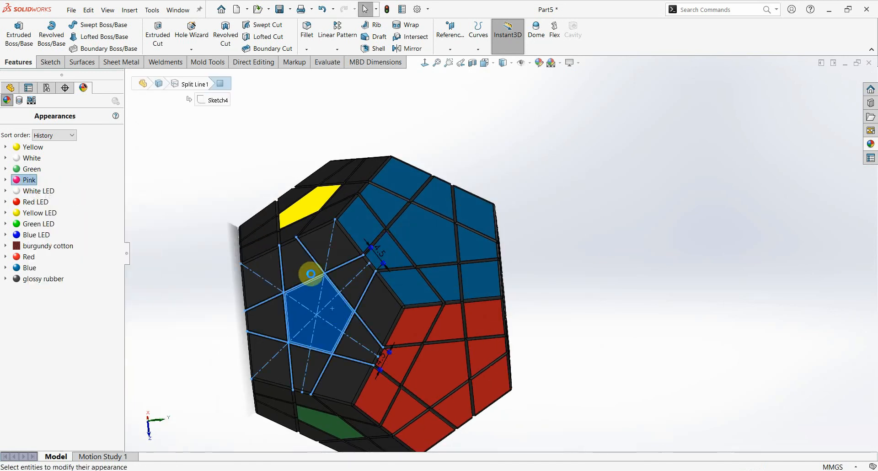
pyautogui.scroll(-5, 307, 261)
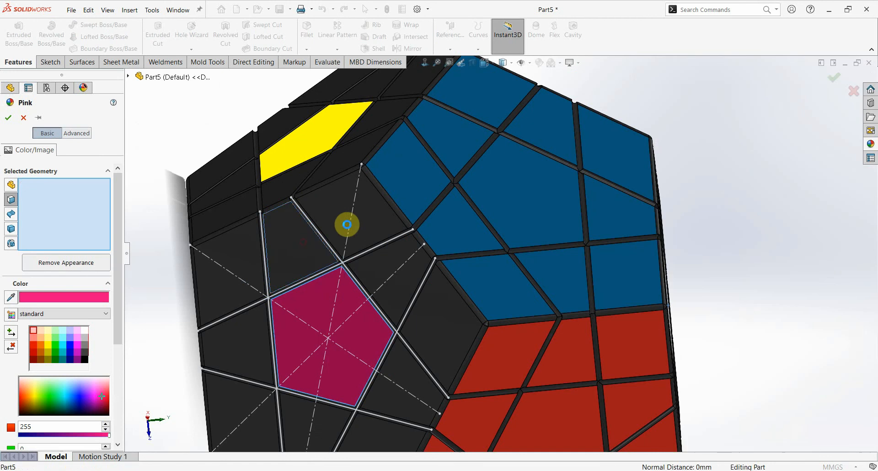
pyautogui.click(347, 224)
pyautogui.click(414, 294)
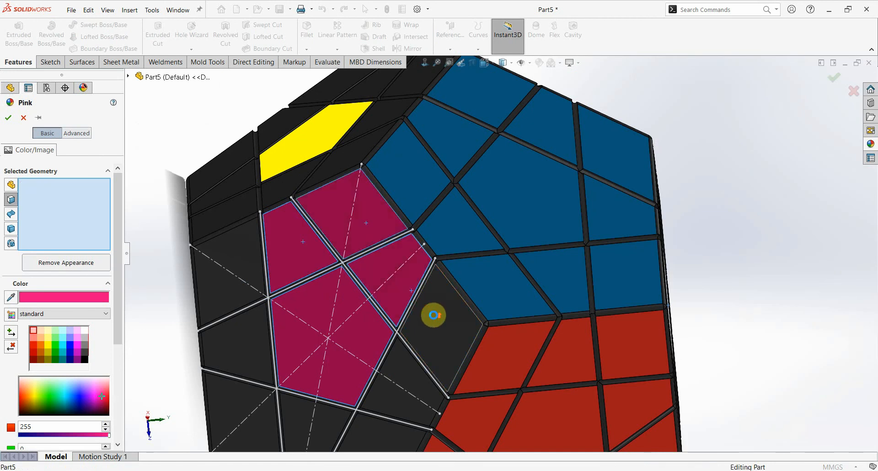
pyautogui.click(433, 315)
pyautogui.scroll(5, 400, 369)
pyautogui.click(433, 350)
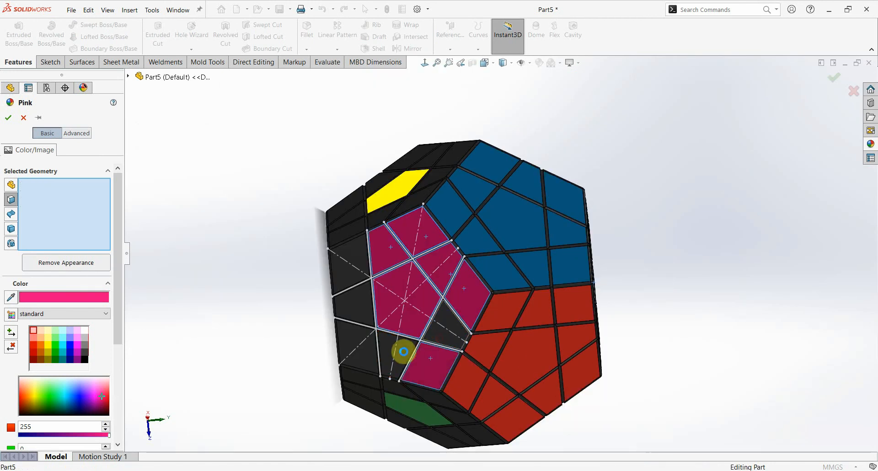
pyautogui.click(403, 351)
pyautogui.click(362, 345)
pyautogui.click(363, 306)
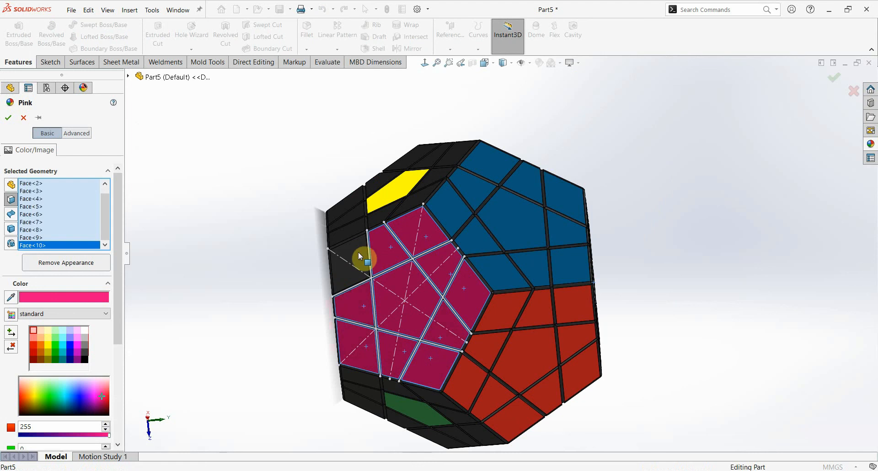
pyautogui.click(23, 118)
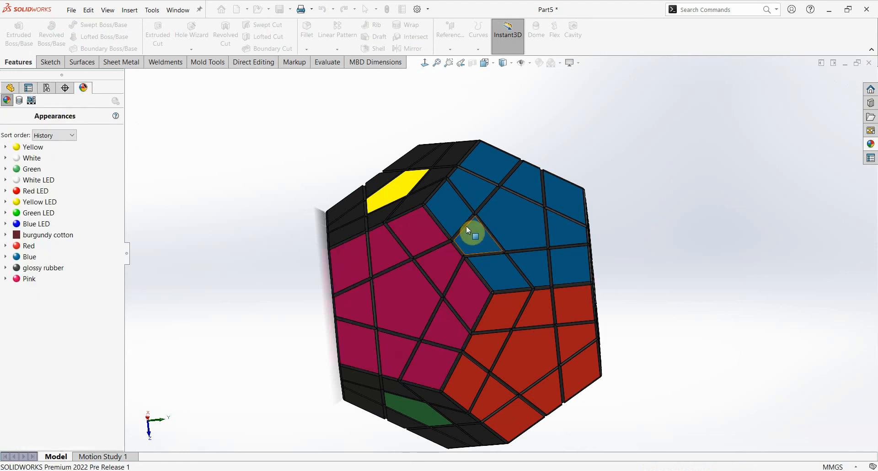
# Extend the Yellow LED appearance to all the pieces surrounding the yellow central pentagon.
pyautogui.moveTo(470, 231); pyautogui.dragTo(380, 183, button='middle')
pyautogui.click(380, 183)
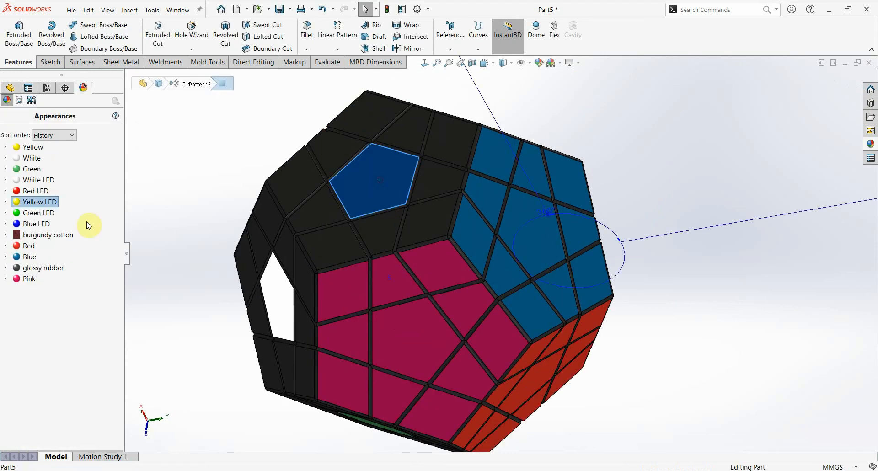
pyautogui.rightClick(41, 202)
pyautogui.click(90, 218)
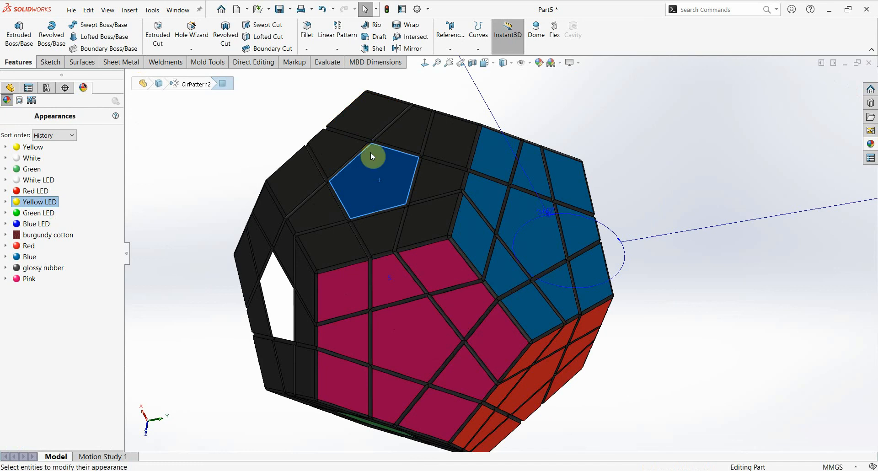
pyautogui.click(339, 152)
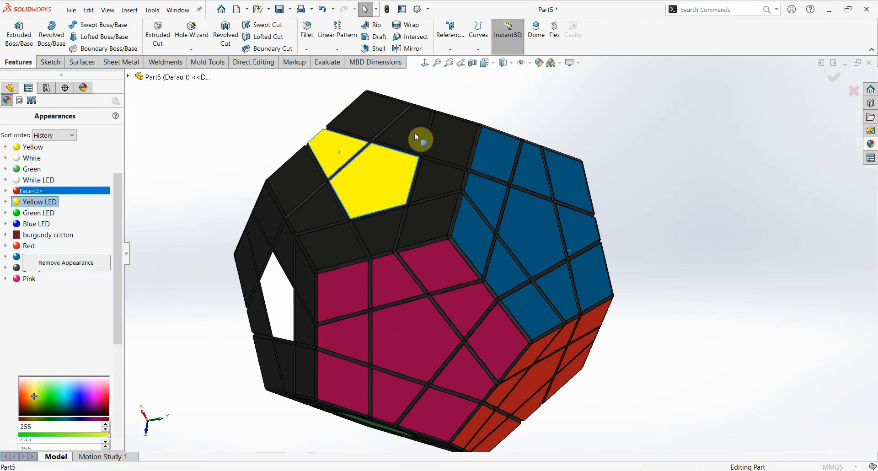
pyautogui.click(442, 145)
pyautogui.click(433, 186)
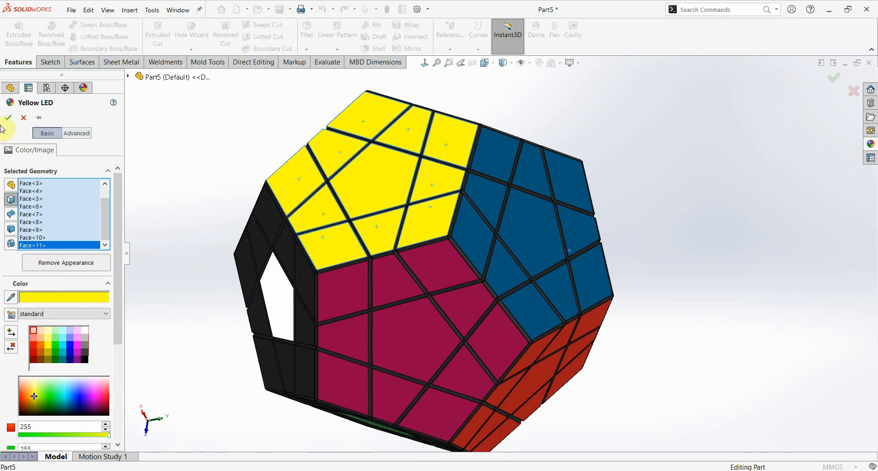
# Extend the solid White appearance to all the pieces surrounding the white central pentagon.
pyautogui.moveTo(417, 258)
pyautogui.mouseDown(button='middle')
pyautogui.moveTo(415, 270)
pyautogui.moveTo(431, 284)
pyautogui.moveTo(425, 268)
pyautogui.mouseUp(button='middle')
pyautogui.click(54, 218)
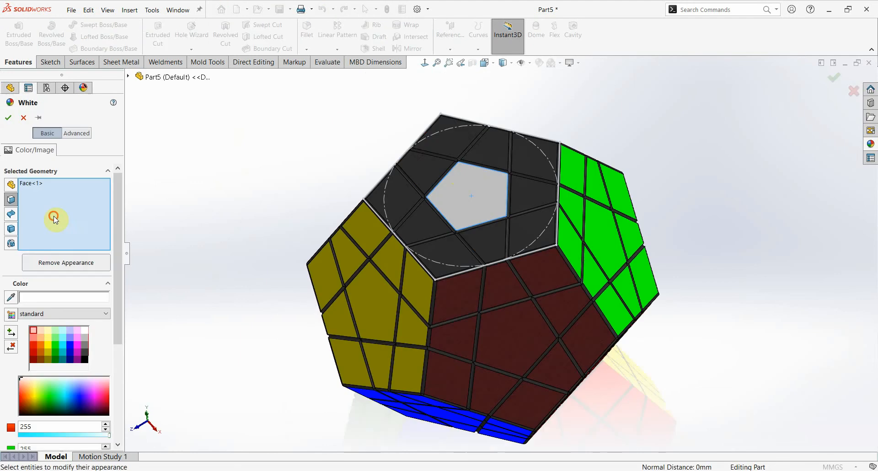
pyautogui.click(449, 154)
pyautogui.click(435, 171)
pyautogui.click(404, 192)
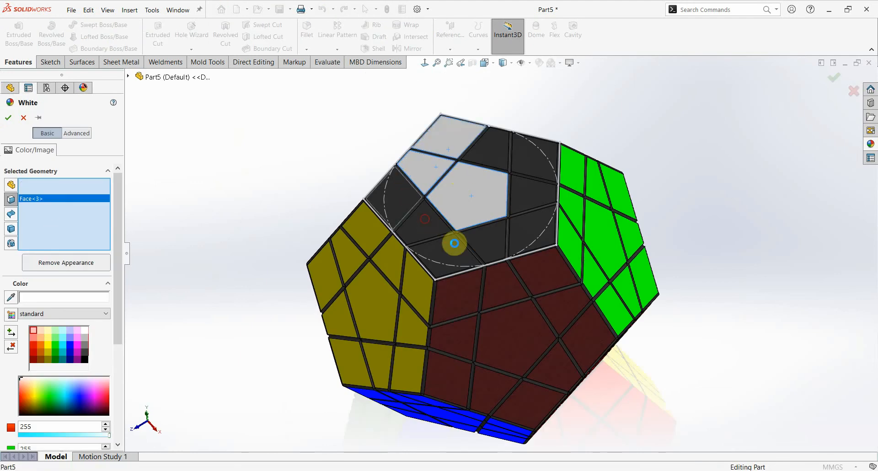
pyautogui.click(424, 219)
pyautogui.click(456, 248)
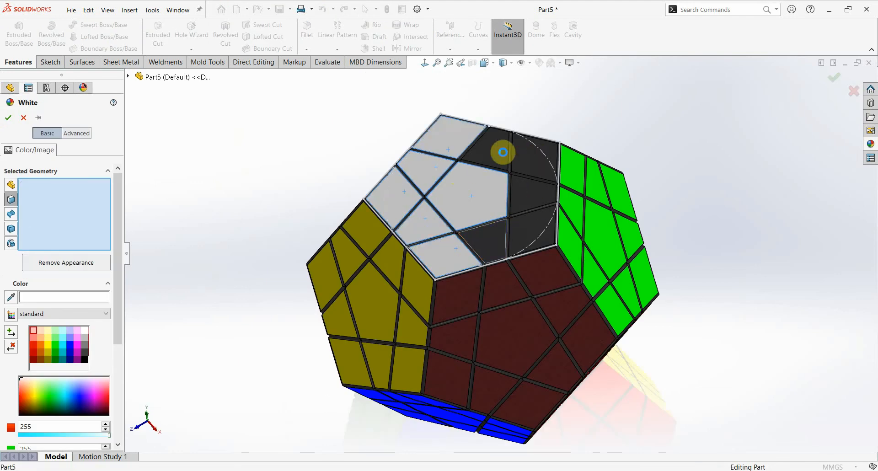
pyautogui.click(8, 118)
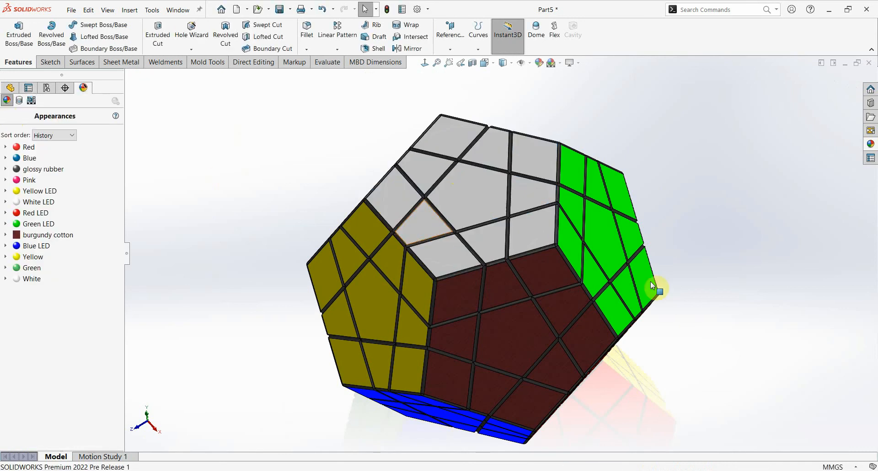
pyautogui.moveTo(628, 333); pyautogui.dragTo(602, 337, button='middle')
pyautogui.moveTo(596, 254); pyautogui.dragTo(558, 299, button='middle')
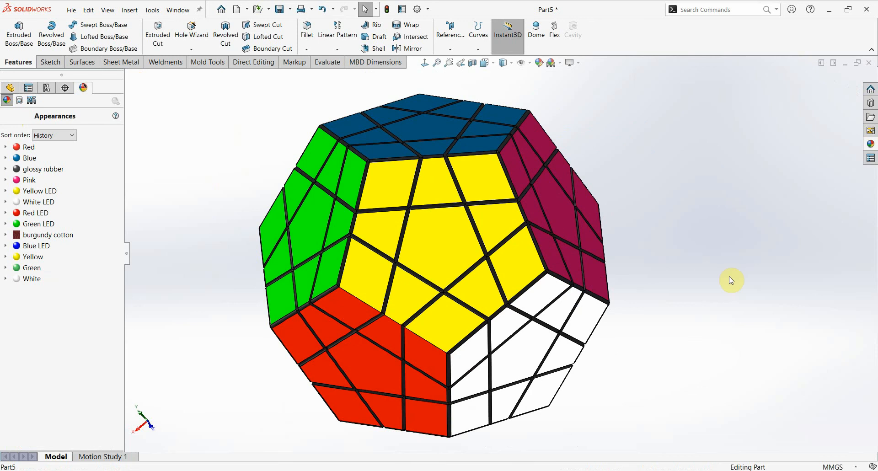